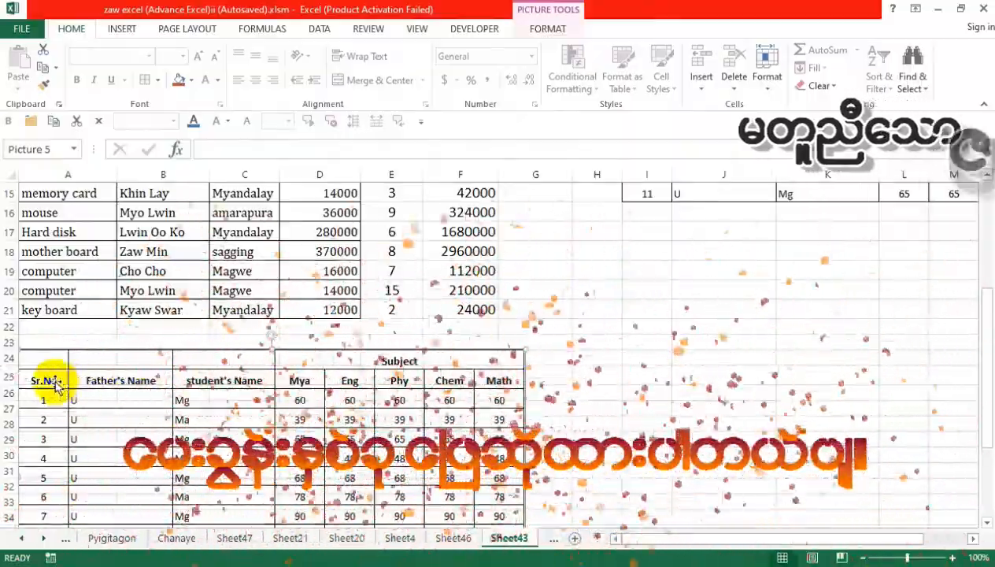
{"action": "left_click", "coordinate": [73, 175]}
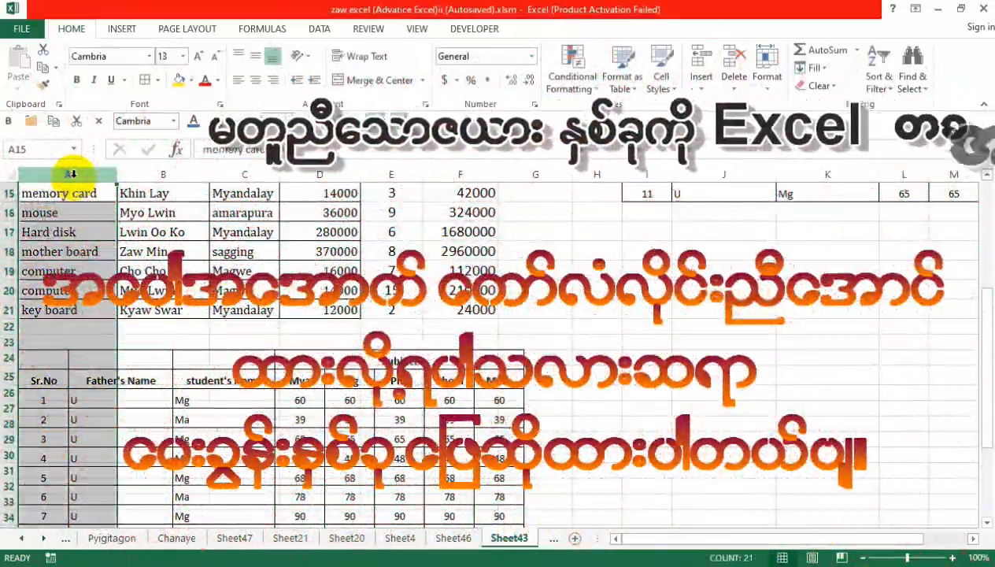
{"action": "left_click", "coordinate": [336, 446]}
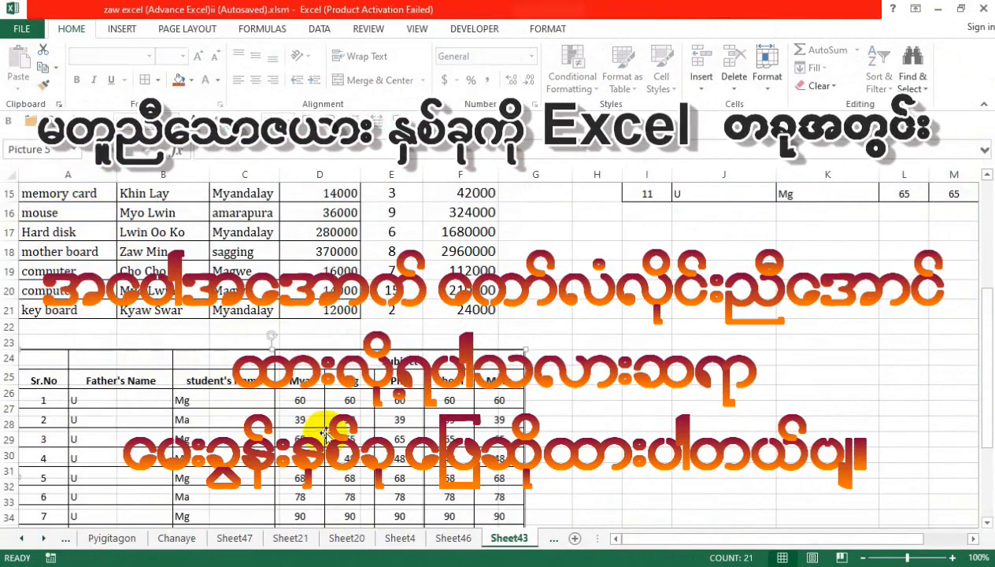
{"action": "mouse_move", "coordinate": [205, 349]}
{"action": "left_mouse_down"}
{"action": "mouse_move", "coordinate": [668, 322]}
{"action": "mouse_move", "coordinate": [555, 352]}
{"action": "mouse_move", "coordinate": [251, 366]}
{"action": "mouse_move", "coordinate": [201, 348]}
{"action": "left_mouse_up"}
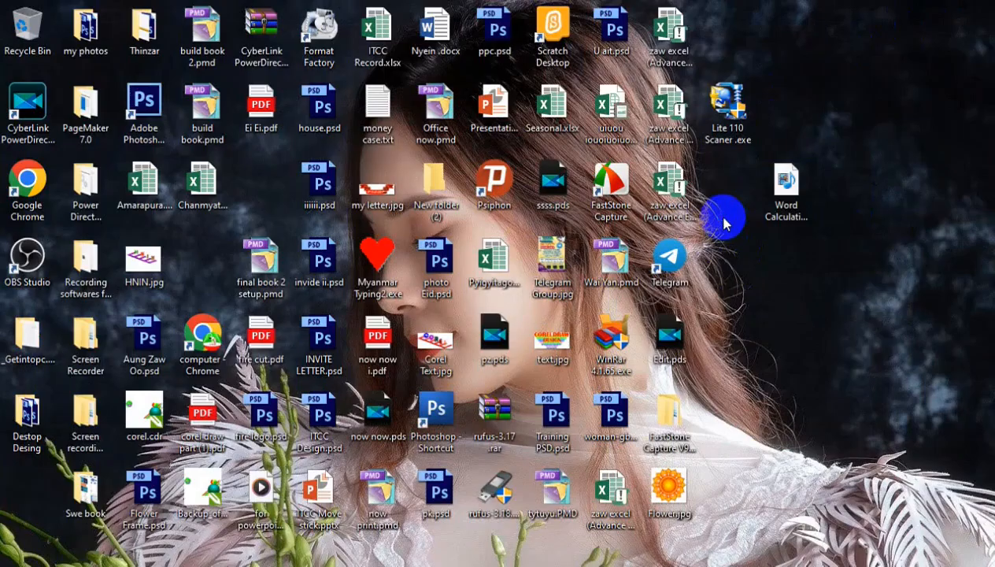
{"action": "right_click", "coordinate": [721, 217]}
{"action": "left_click", "coordinate": [761, 264]}
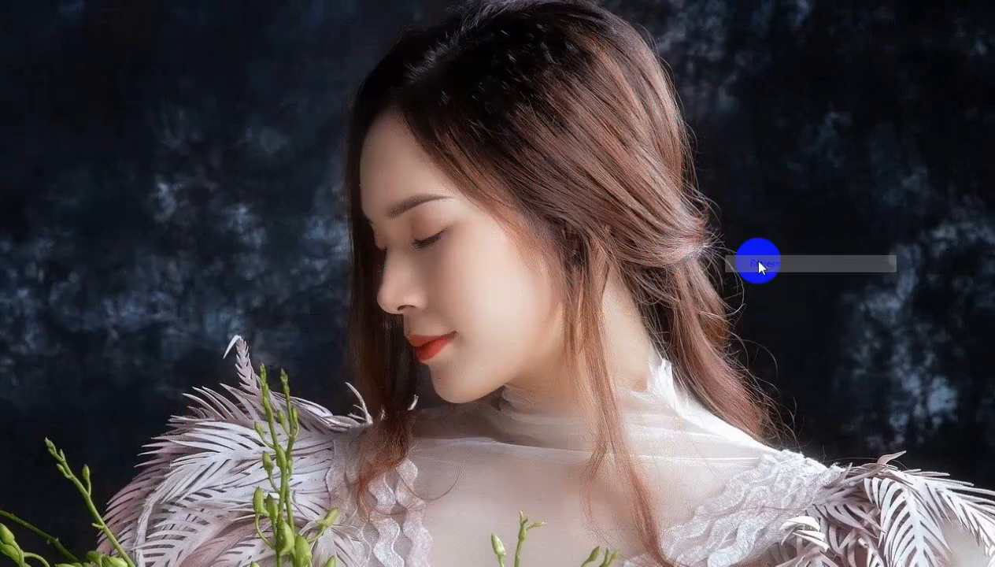
{"action": "right_click", "coordinate": [726, 226]}
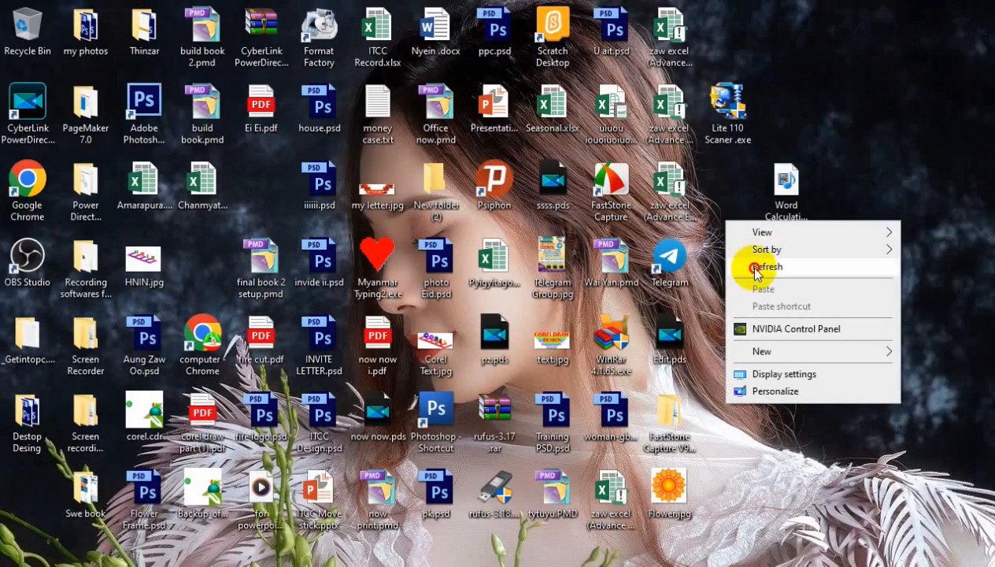
{"action": "left_click", "coordinate": [742, 264]}
{"action": "right_click", "coordinate": [727, 226]}
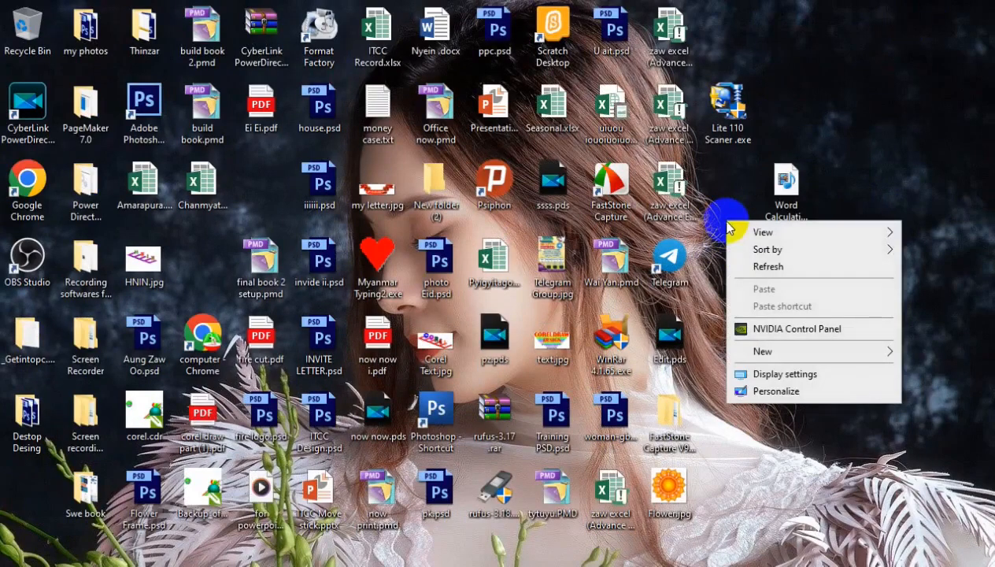
{"action": "left_click", "coordinate": [746, 264]}
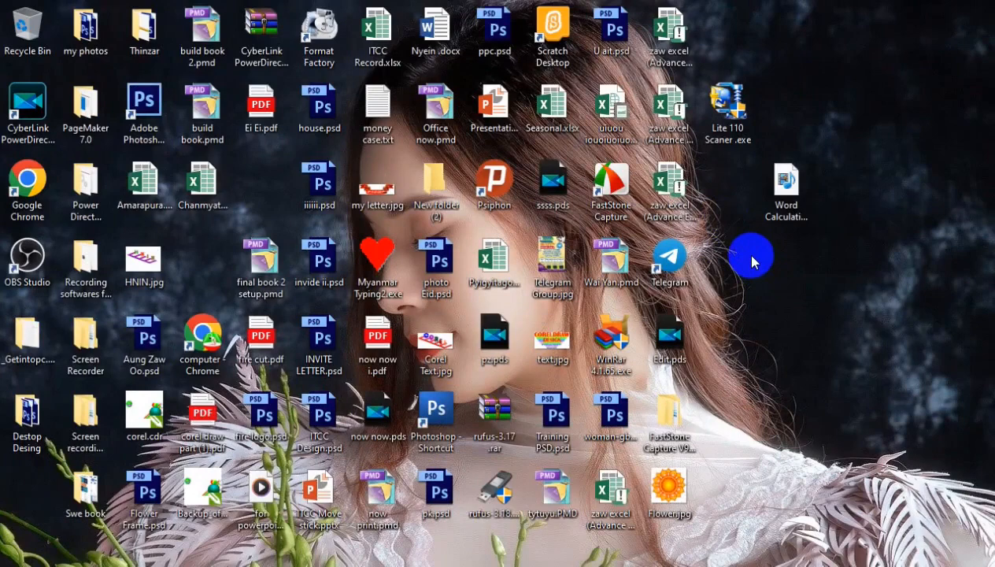
{"action": "right_click", "coordinate": [725, 227]}
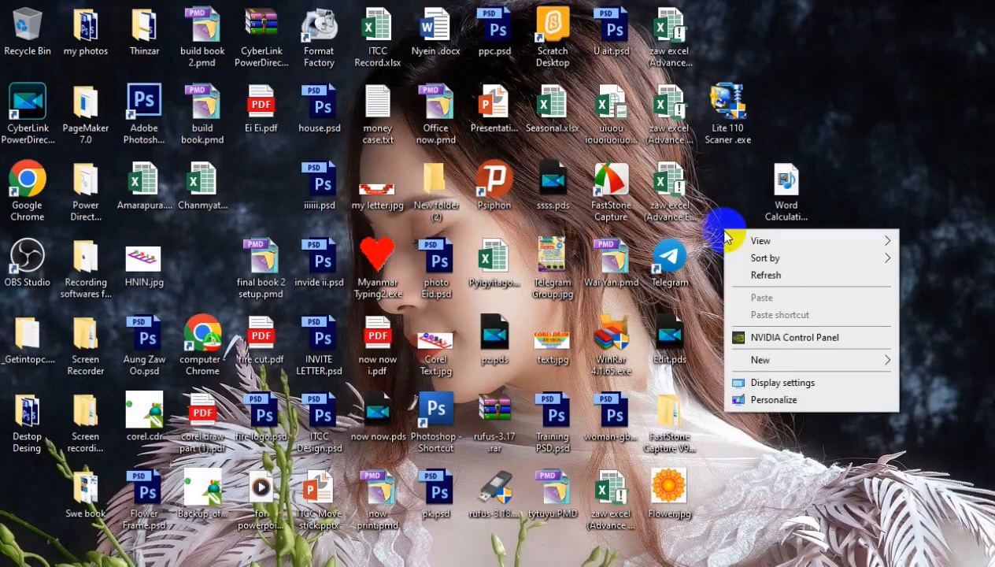
{"action": "left_click", "coordinate": [756, 276]}
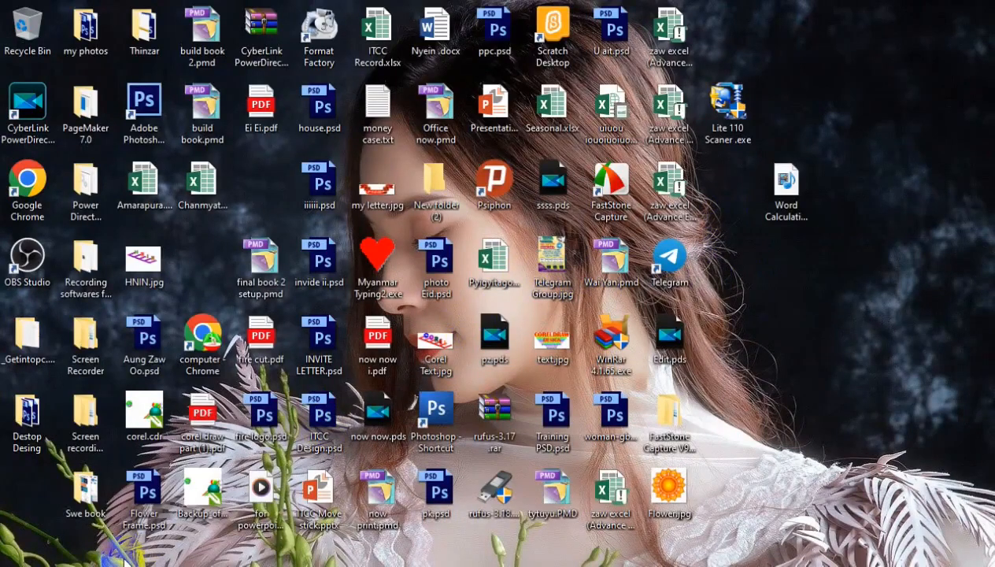
{"action": "key", "text": "super+s"}
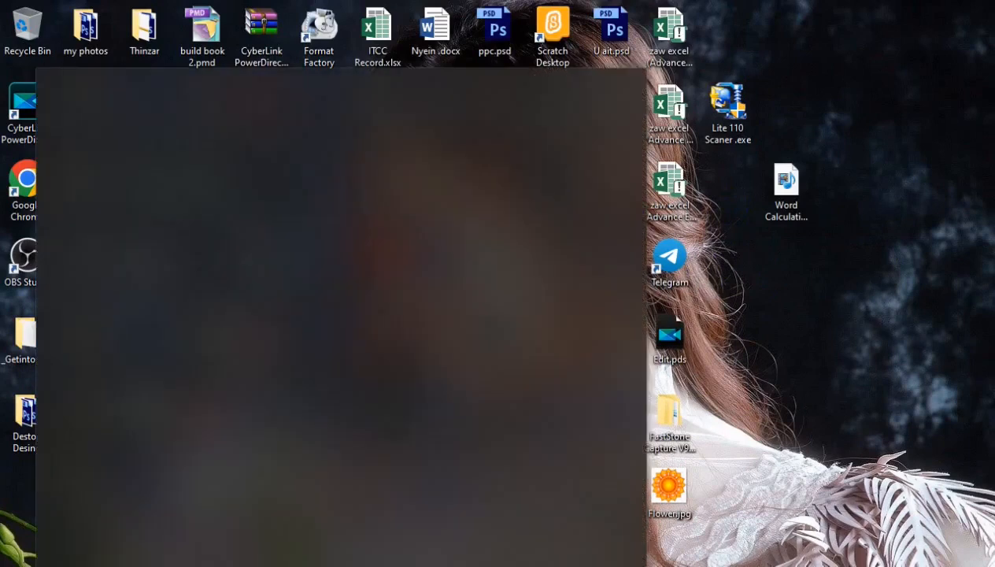
{"action": "left_click", "coordinate": [750, 247]}
- Play the Word Calculation part video from the desktop, skip ahead to the item price table and pause it at about 05:28
{"action": "left_click", "coordinate": [784, 184]}
{"action": "double_click", "coordinate": [784, 184]}
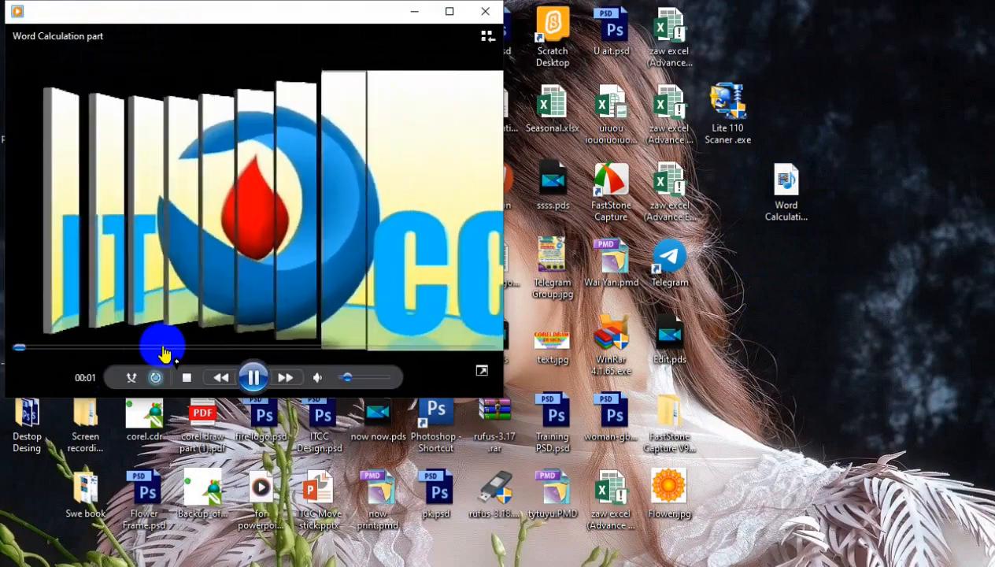
{"action": "left_click", "coordinate": [162, 347]}
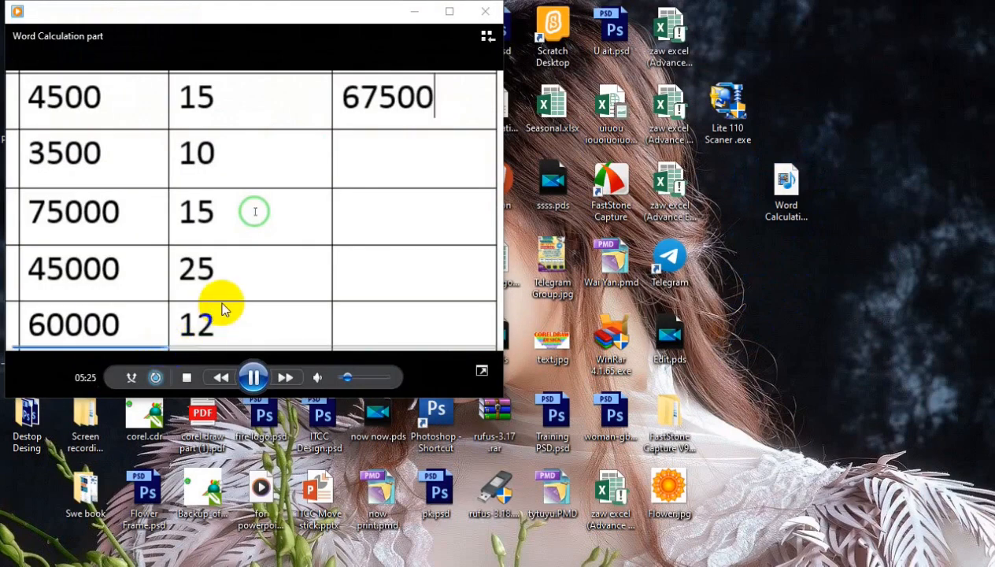
{"action": "left_click", "coordinate": [254, 377]}
{"action": "left_click", "coordinate": [252, 378]}
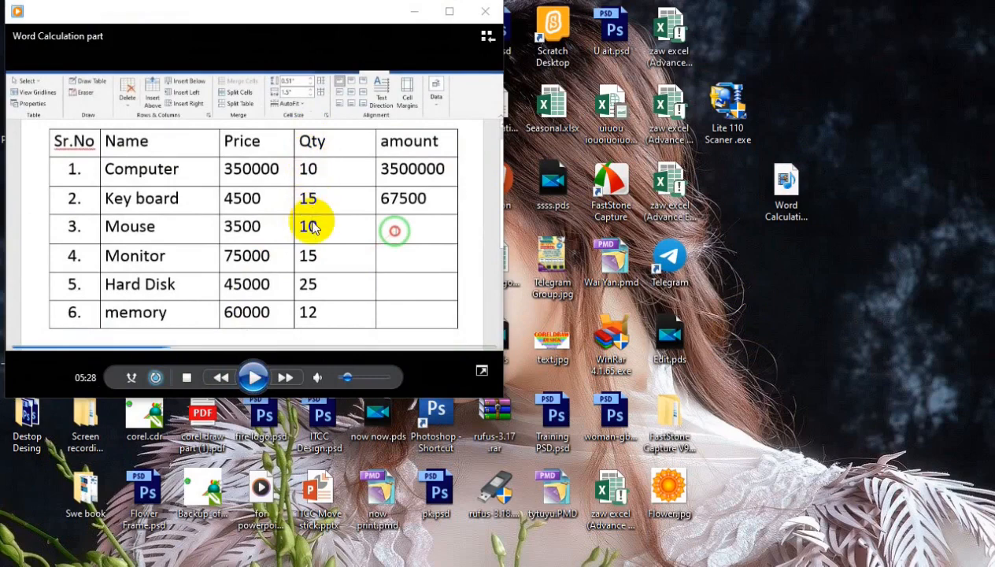
- Maximize the paused video to examine the table of items, prices and quantities, and close the player
{"action": "left_click_drag", "start_coordinate": [223, 14], "coordinate": [318, 16]}
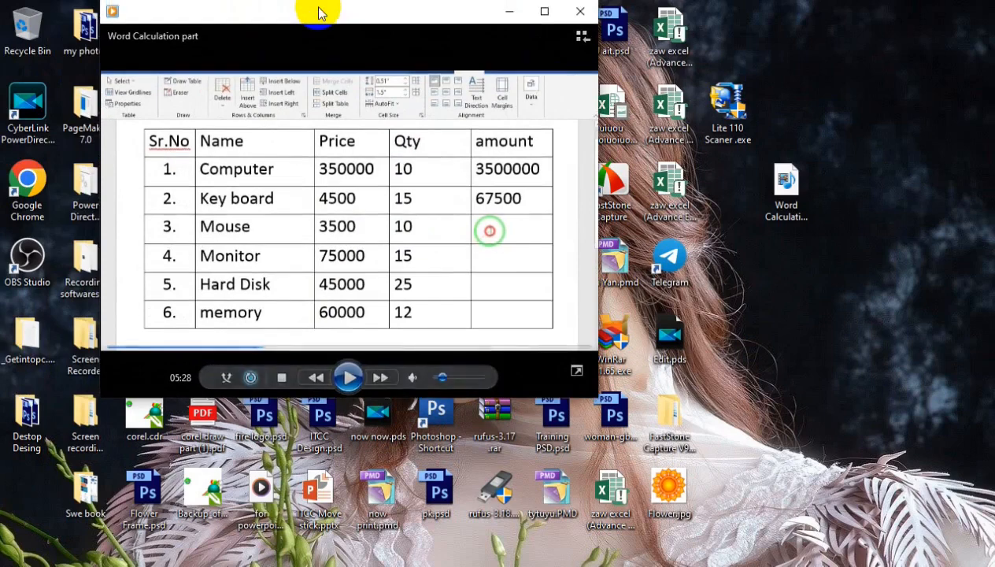
{"action": "left_click", "coordinate": [543, 13]}
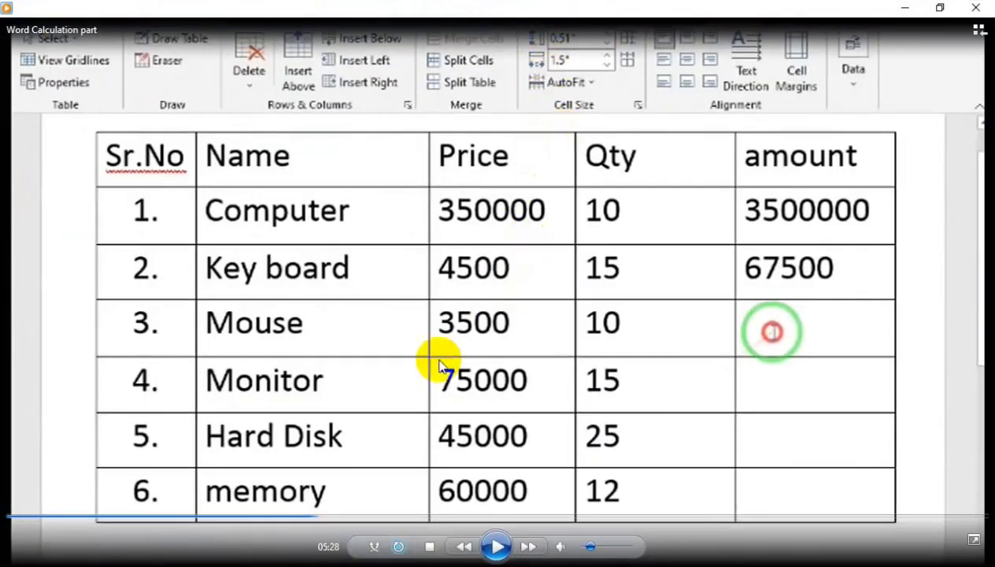
{"action": "left_click", "coordinate": [411, 518]}
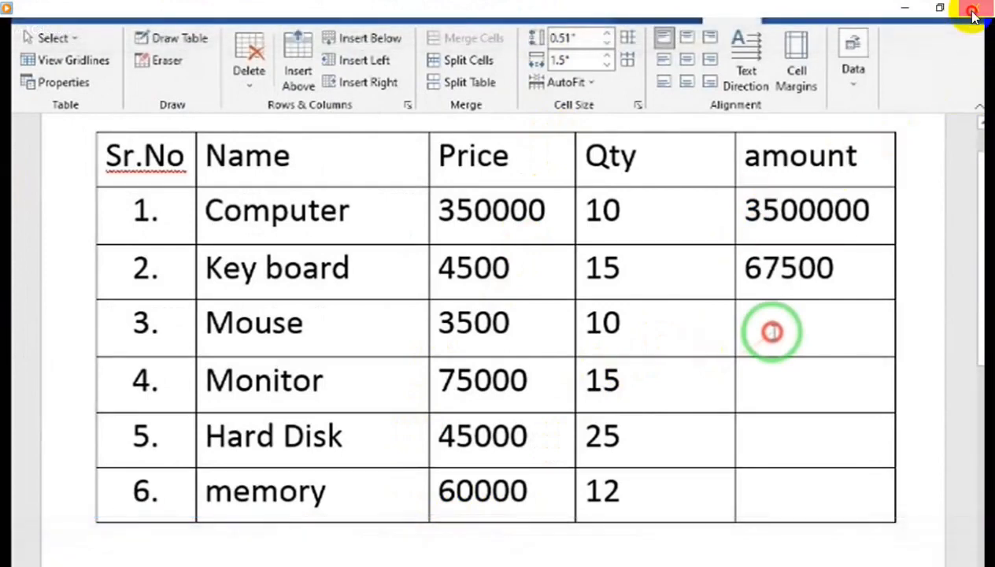
{"action": "left_click", "coordinate": [974, 11]}
- Refresh the desktop, launch Word 2013 and create a blank document
{"action": "right_click", "coordinate": [728, 243]}
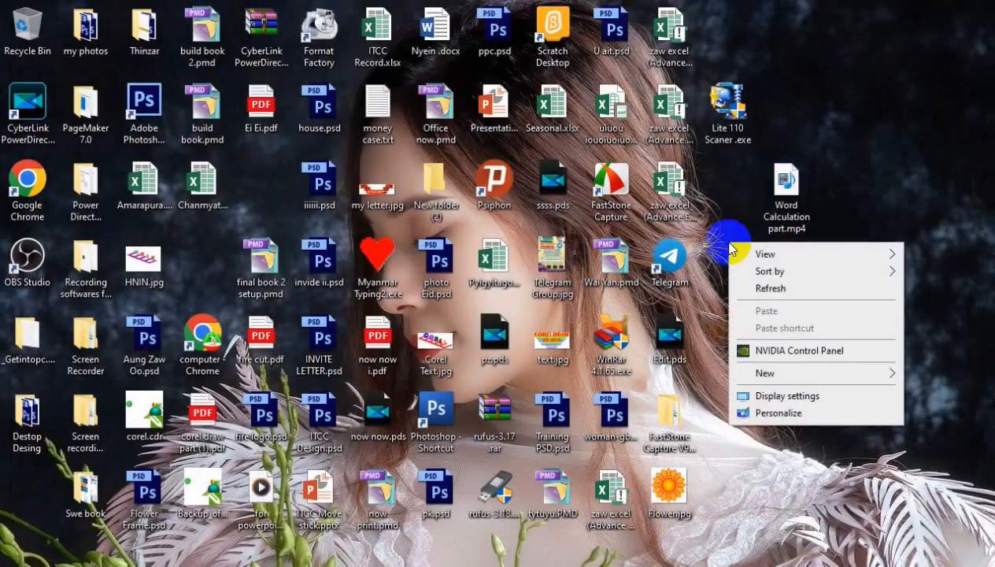
{"action": "left_click", "coordinate": [770, 289]}
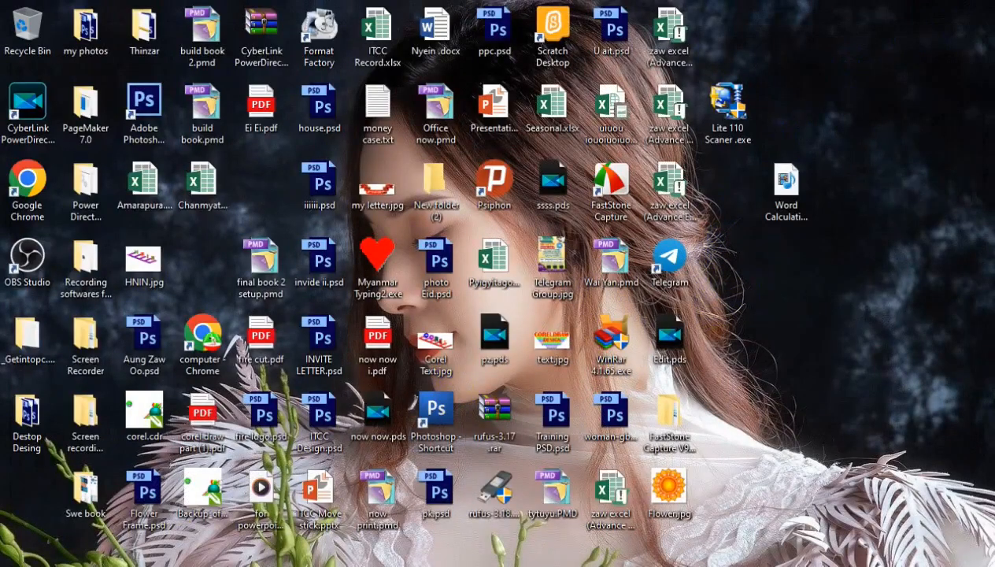
{"action": "key", "text": "super+s"}
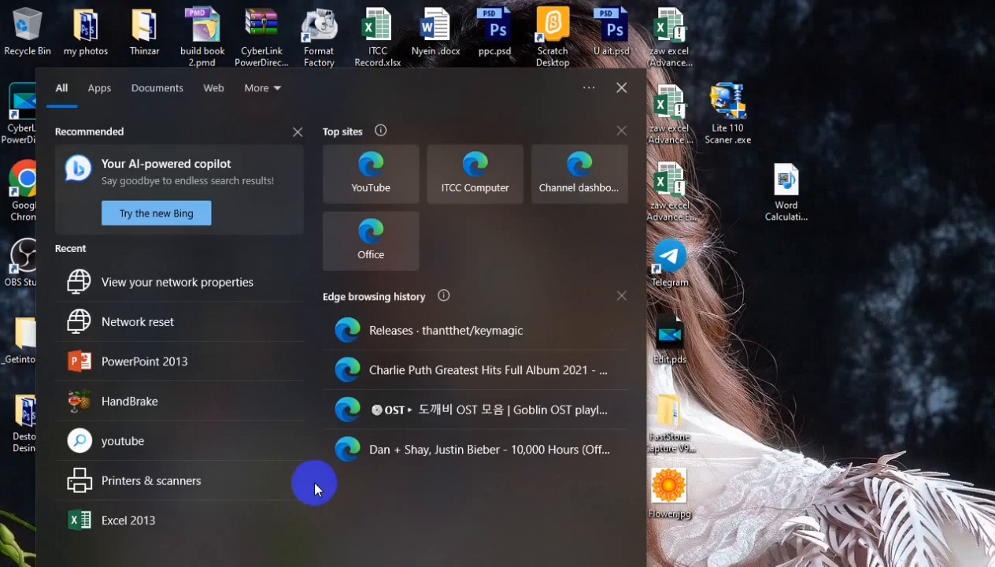
{"action": "type", "text": "word"}
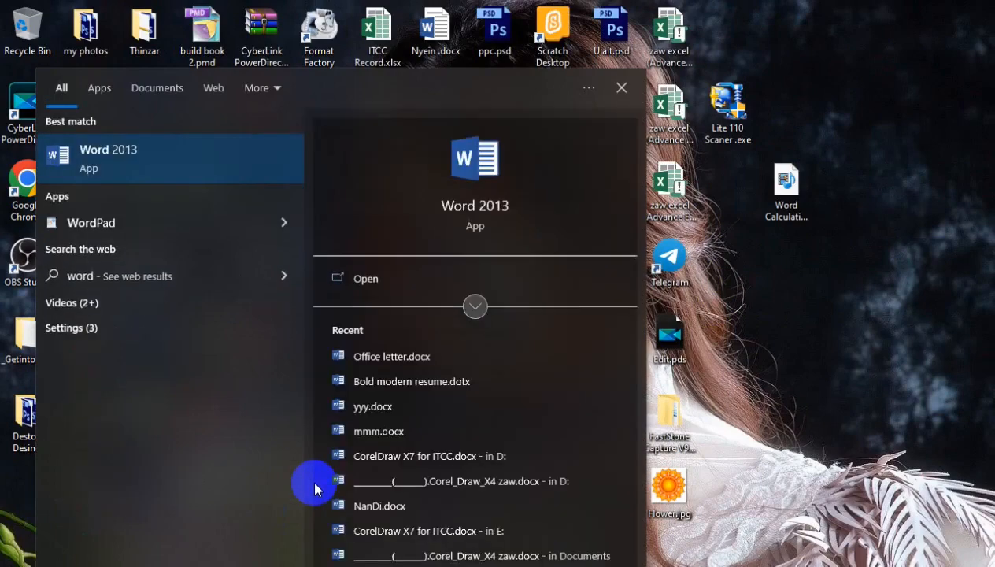
{"action": "key", "text": "Return"}
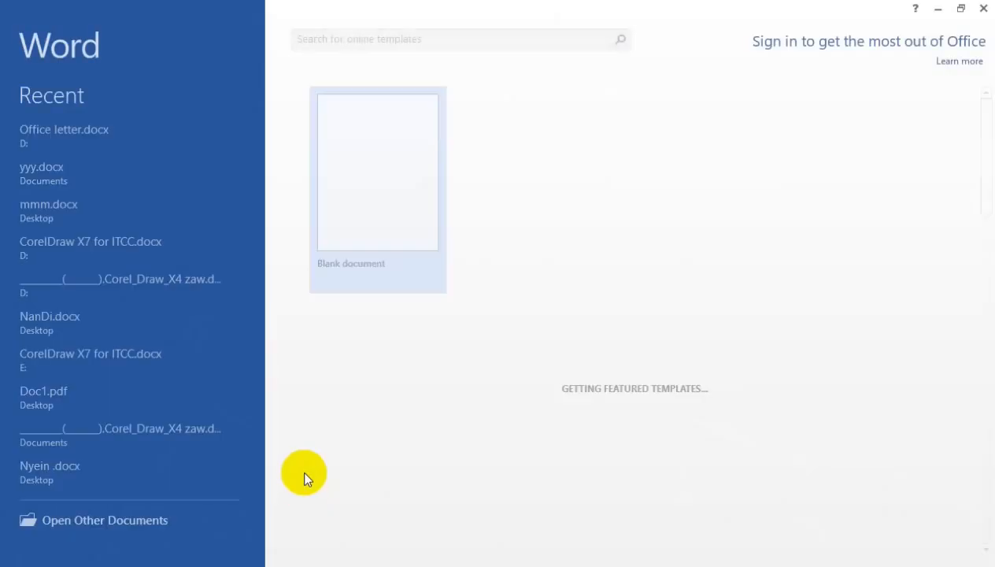
{"action": "left_click", "coordinate": [348, 272]}
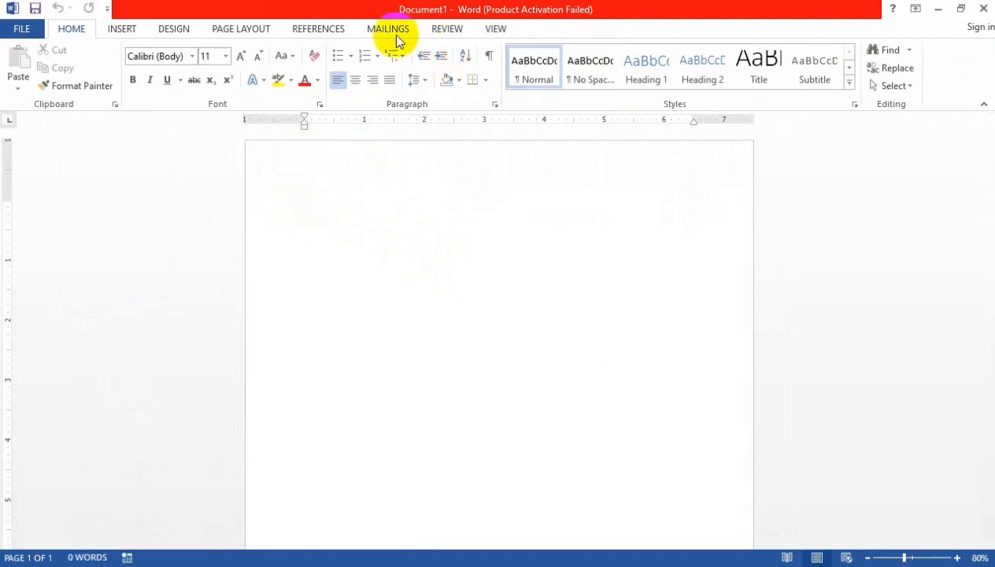
- Start inserting a new embedded object into the blank document and look through the available object types
{"action": "left_click", "coordinate": [127, 31]}
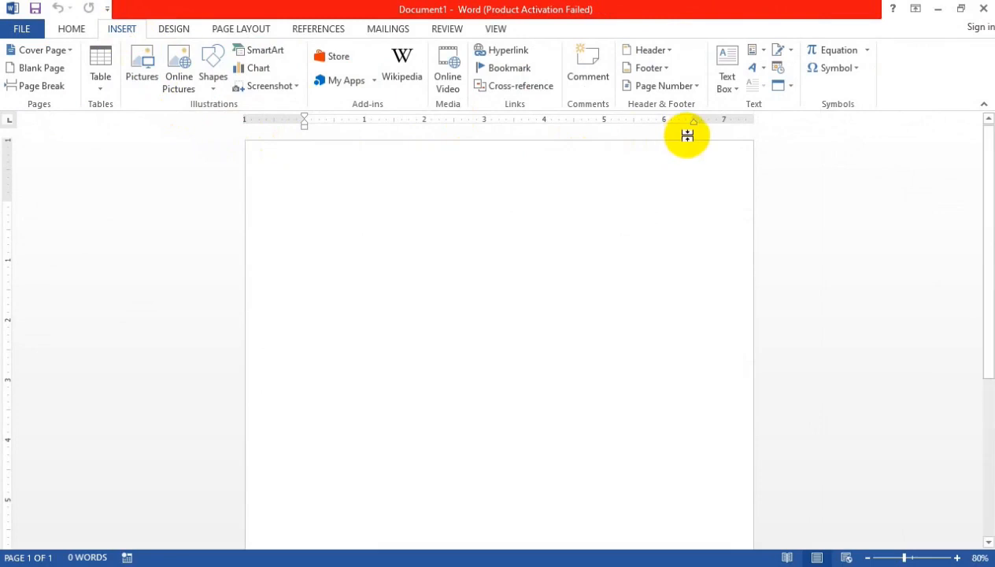
{"action": "left_click", "coordinate": [792, 85]}
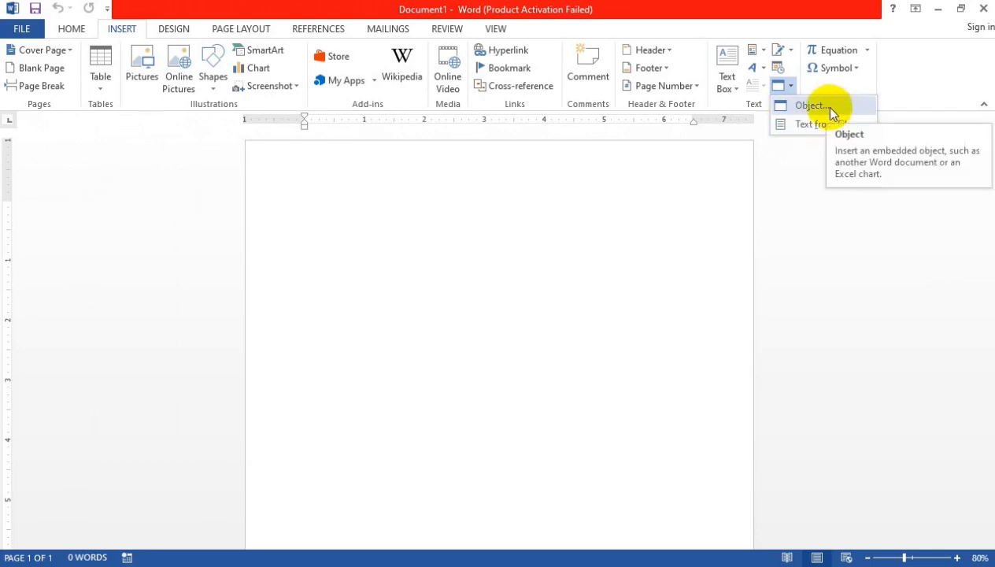
{"action": "left_click", "coordinate": [829, 109]}
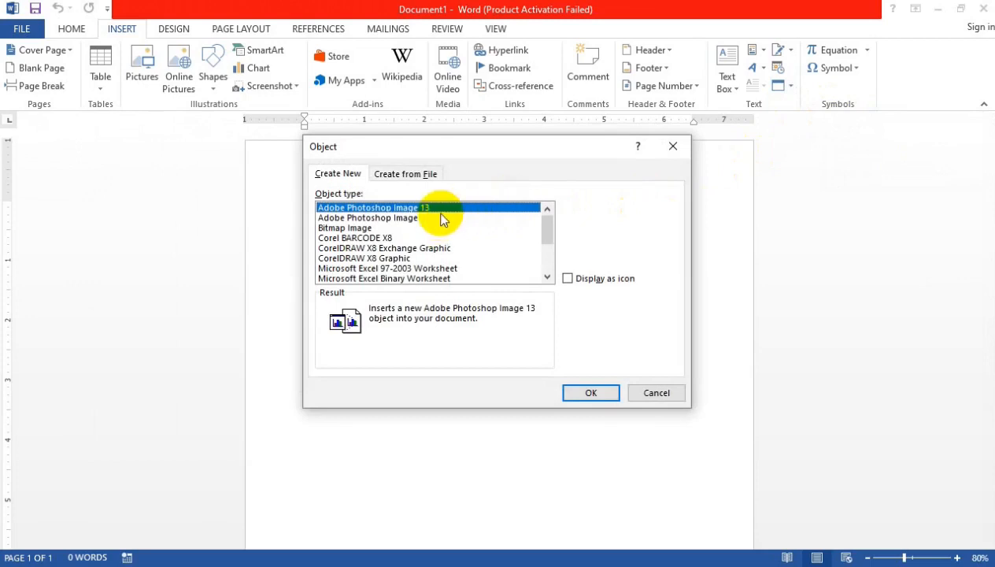
{"action": "left_click", "coordinate": [547, 278]}
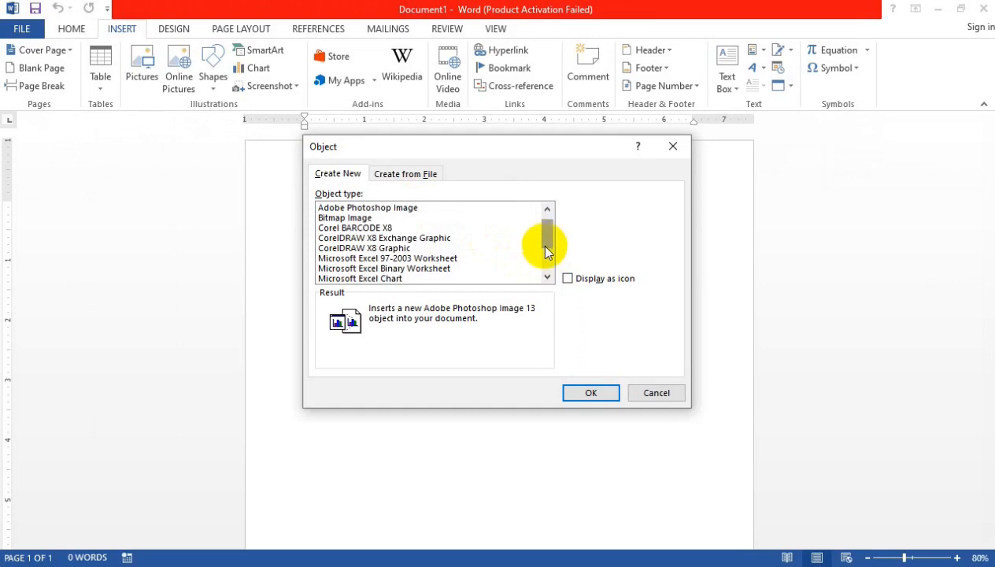
{"action": "left_click", "coordinate": [547, 277]}
{"action": "left_click", "coordinate": [547, 278]}
{"action": "left_click", "coordinate": [547, 278]}
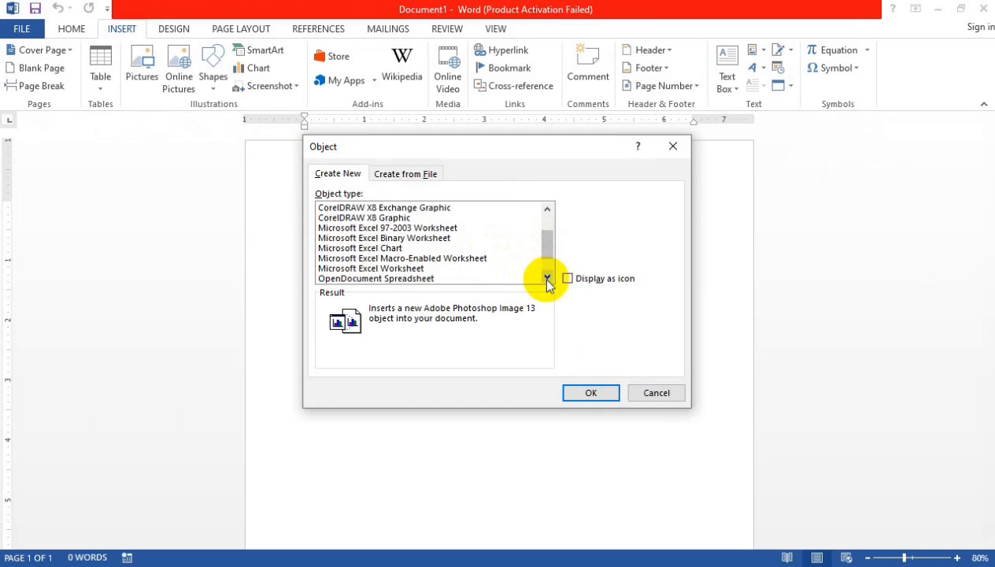
{"action": "left_click_drag", "start_coordinate": [542, 238], "coordinate": [549, 226]}
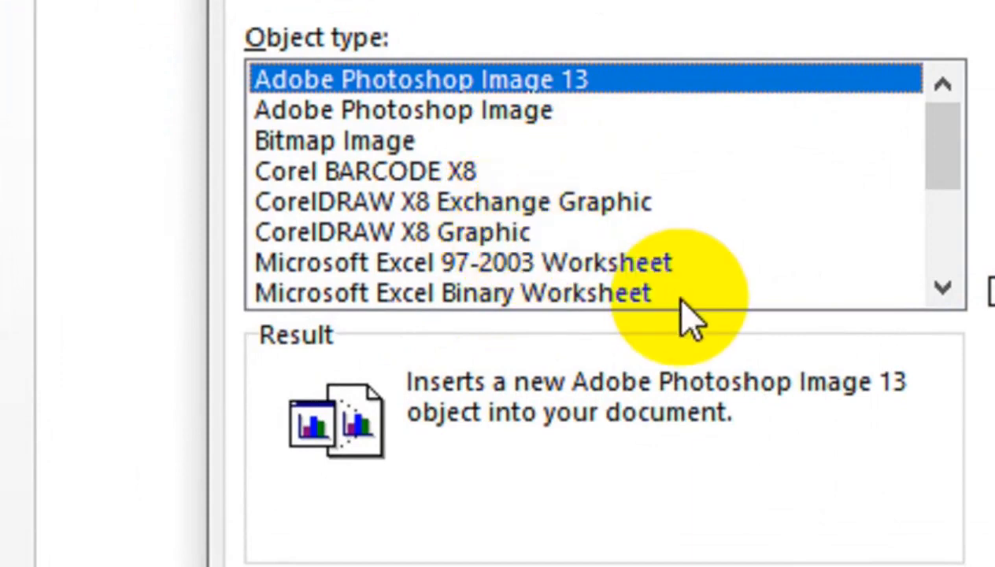
- Embed a new Microsoft Excel Macro-Enabled Worksheet in the document and dismiss the Office activation notice
{"action": "left_click", "coordinate": [572, 264]}
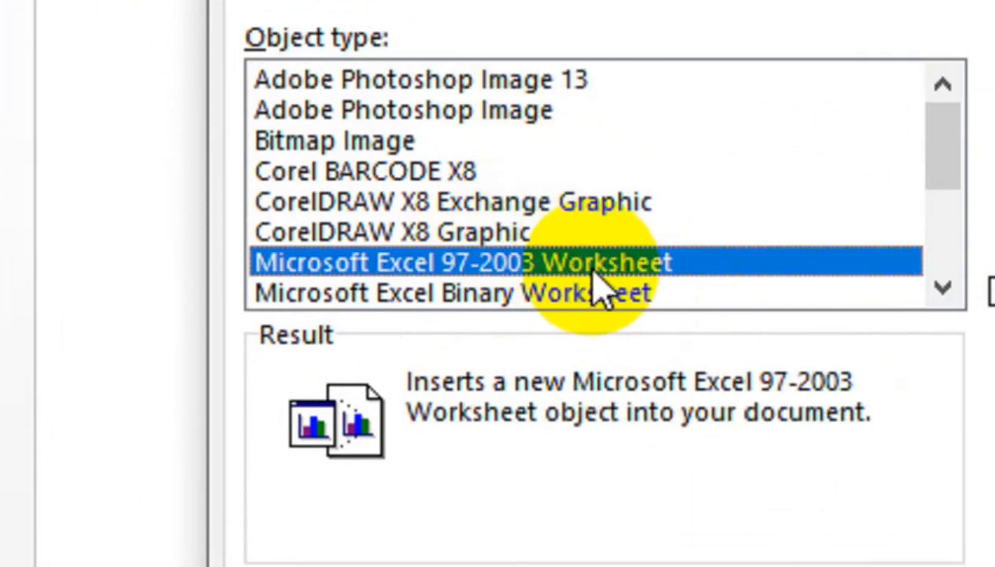
{"action": "left_click", "coordinate": [575, 293]}
{"action": "scroll", "coordinate": [606, 291], "scroll_direction": "down", "scroll_amount": 1}
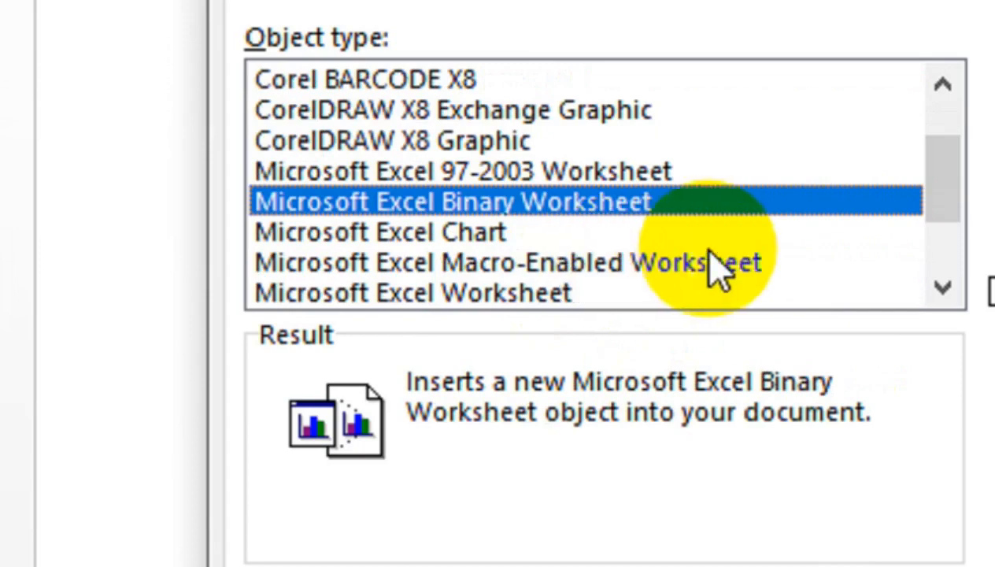
{"action": "left_click", "coordinate": [519, 266]}
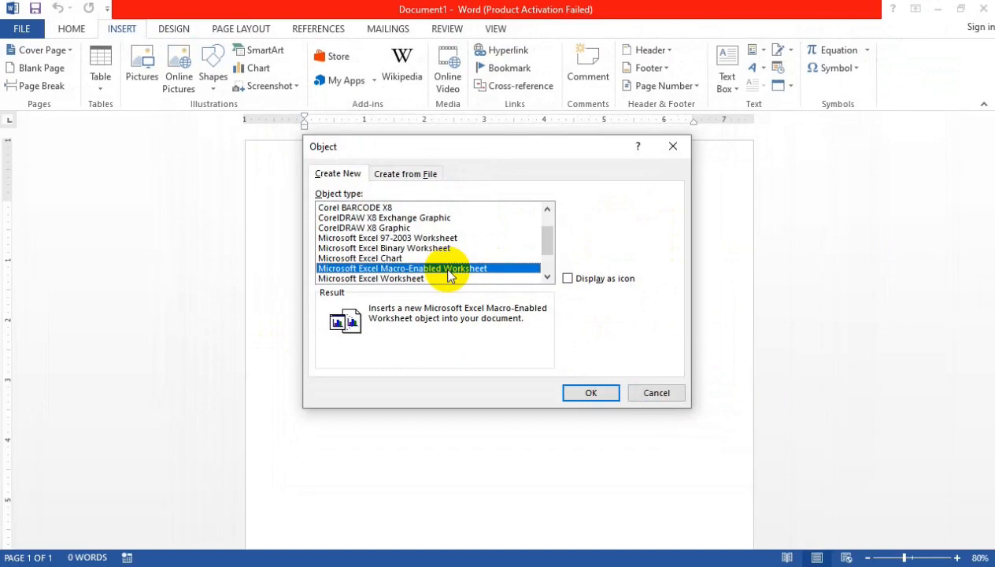
{"action": "left_click", "coordinate": [586, 394]}
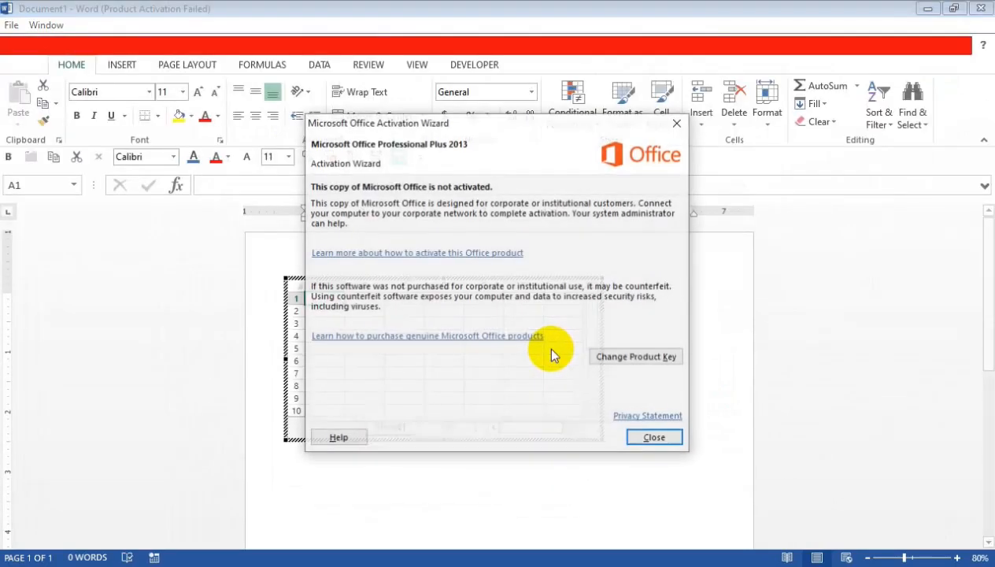
{"action": "left_click", "coordinate": [653, 436]}
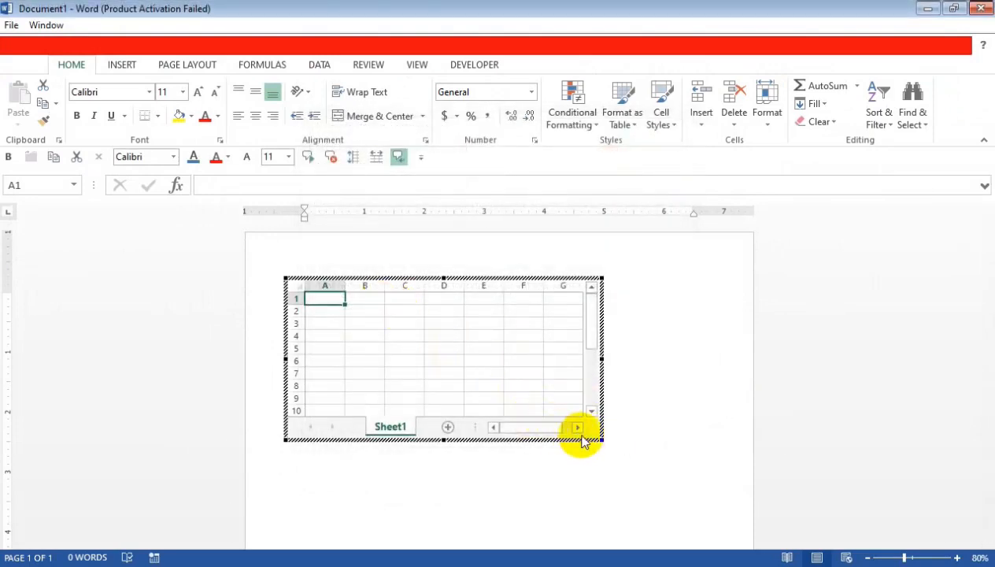
- Enlarge the embedded worksheet frame to cover columns A to J and rows 1 to 15
{"action": "left_click_drag", "start_coordinate": [600, 438], "coordinate": [733, 498]}
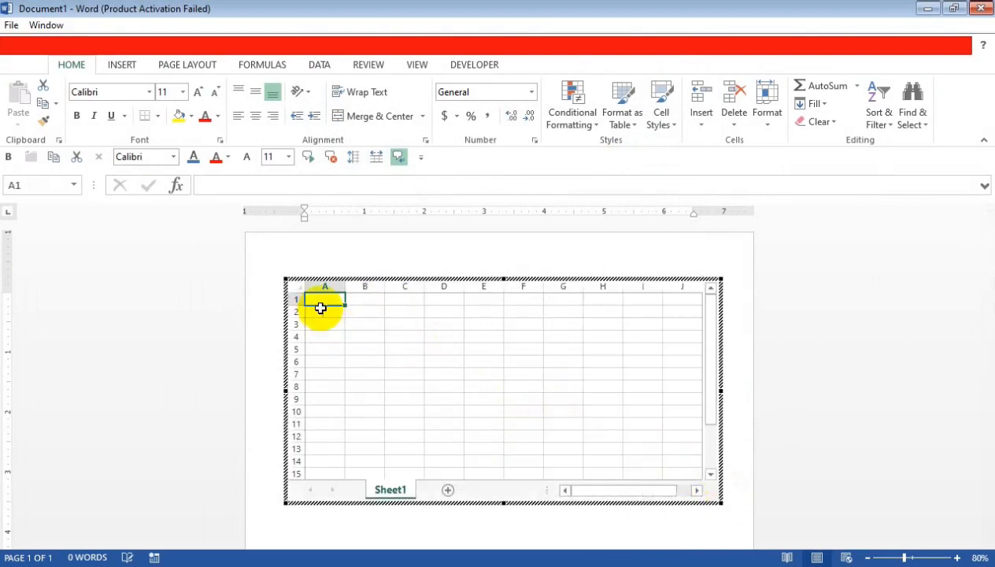
{"action": "left_click_drag", "start_coordinate": [285, 280], "coordinate": [252, 254]}
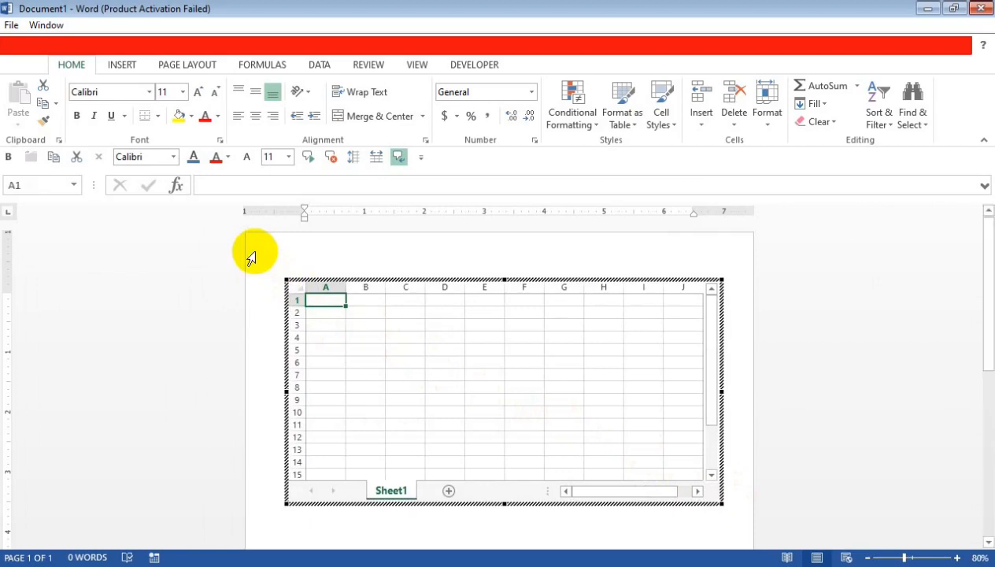
- Set the font size of the whole worksheet to 18 and widen column A slightly
{"action": "left_click", "coordinate": [297, 287]}
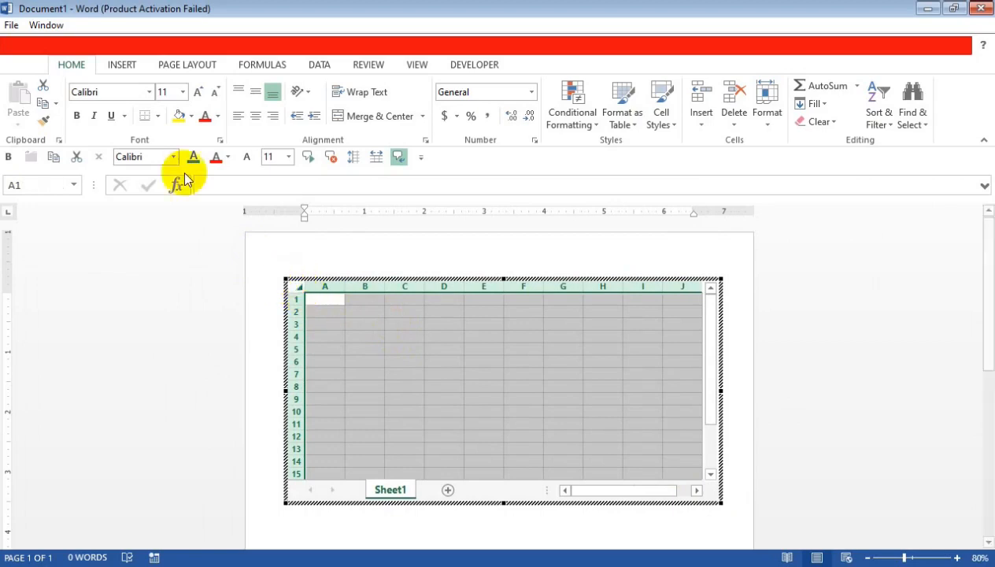
{"action": "left_click", "coordinate": [184, 93]}
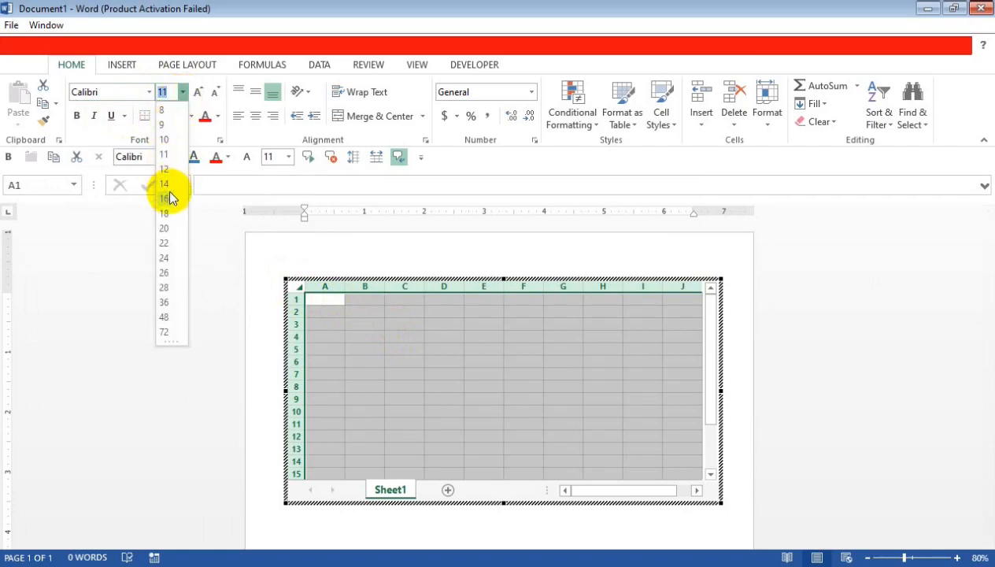
{"action": "left_click", "coordinate": [163, 216]}
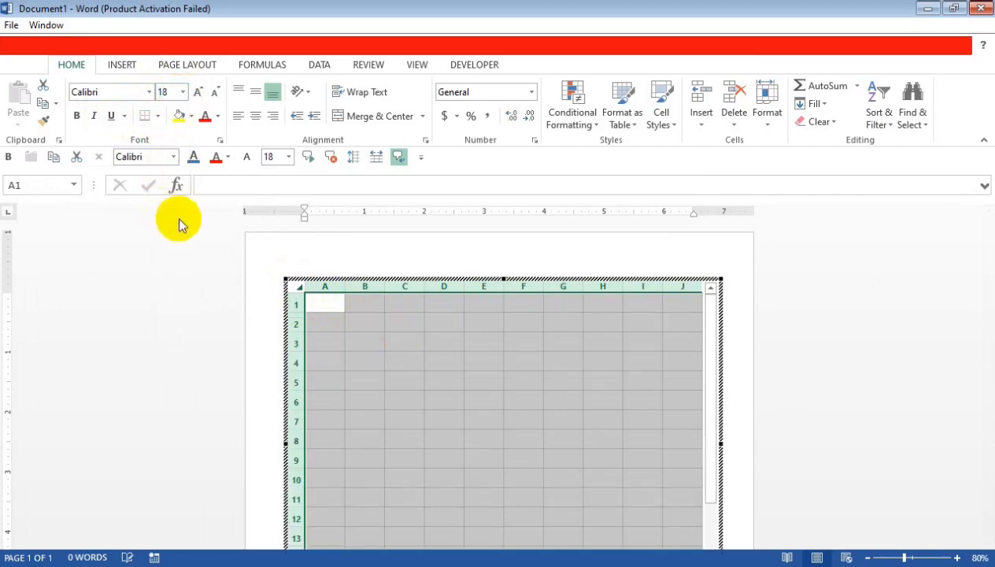
{"action": "left_click", "coordinate": [326, 303]}
{"action": "left_click_drag", "start_coordinate": [345, 285], "coordinate": [353, 288]}
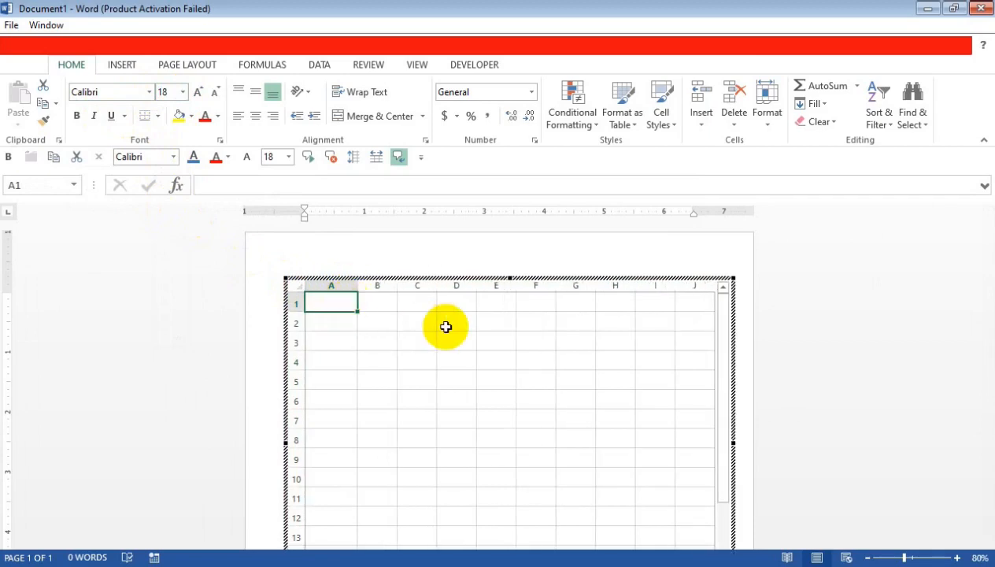
- Enter the headings sr.No, Product, Price, qty, amount, Discount and Net amount in cells A1 to G1
{"action": "type", "text": "sr.No"}
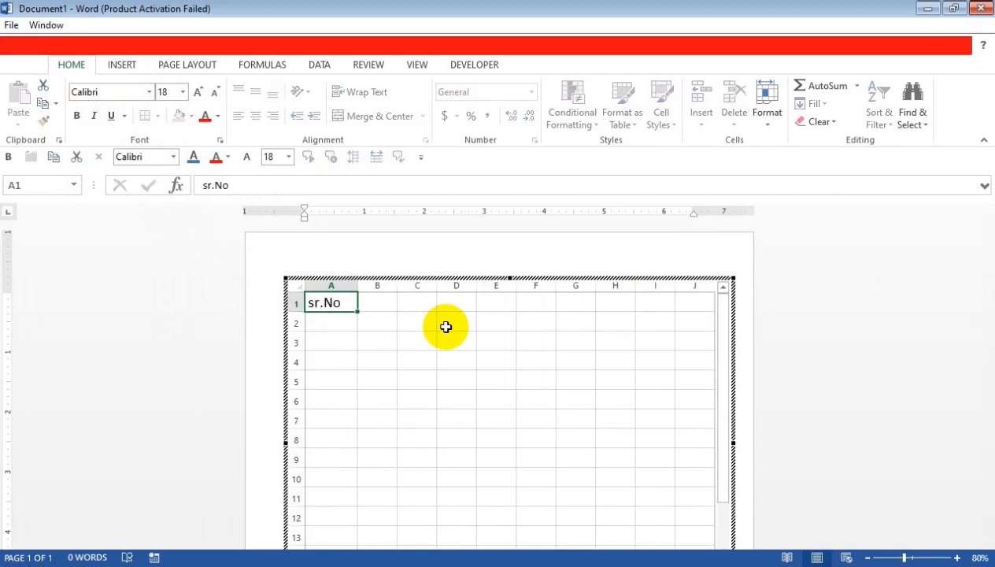
{"action": "key", "text": "Tab"}
{"action": "type", "text": "Procuct"}
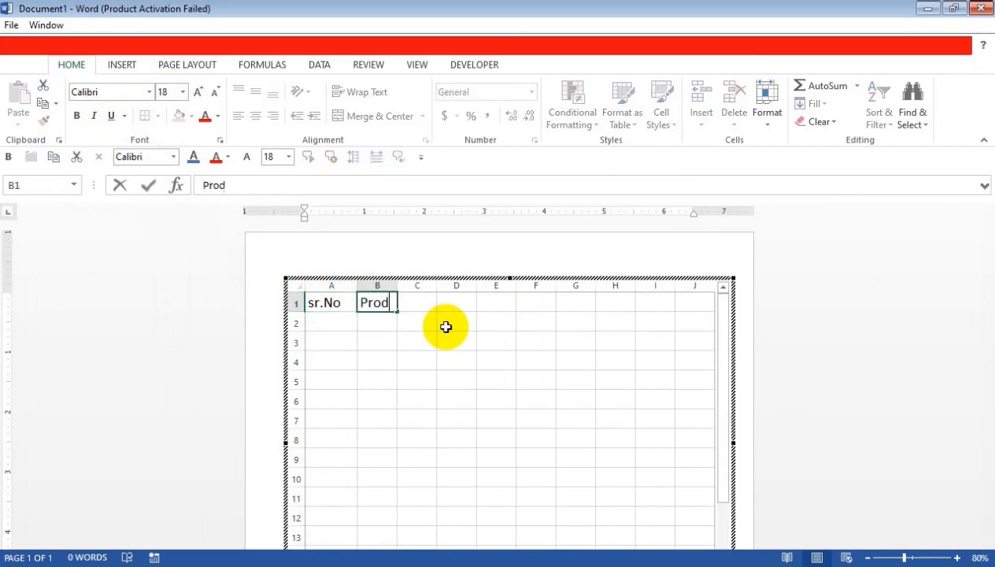
{"action": "key", "text": "Return"}
{"action": "key", "text": "Tab"}
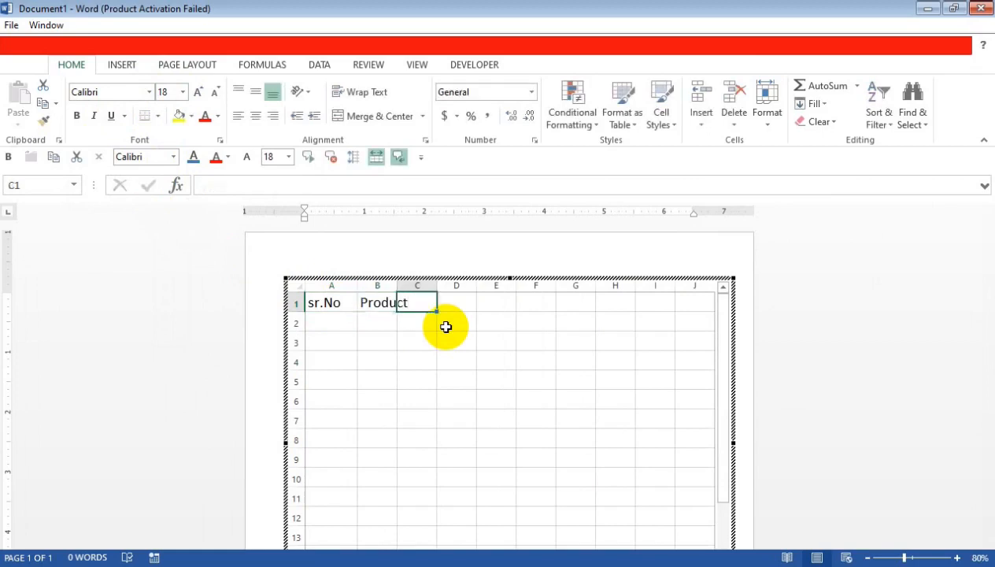
{"action": "type", "text": "Price"}
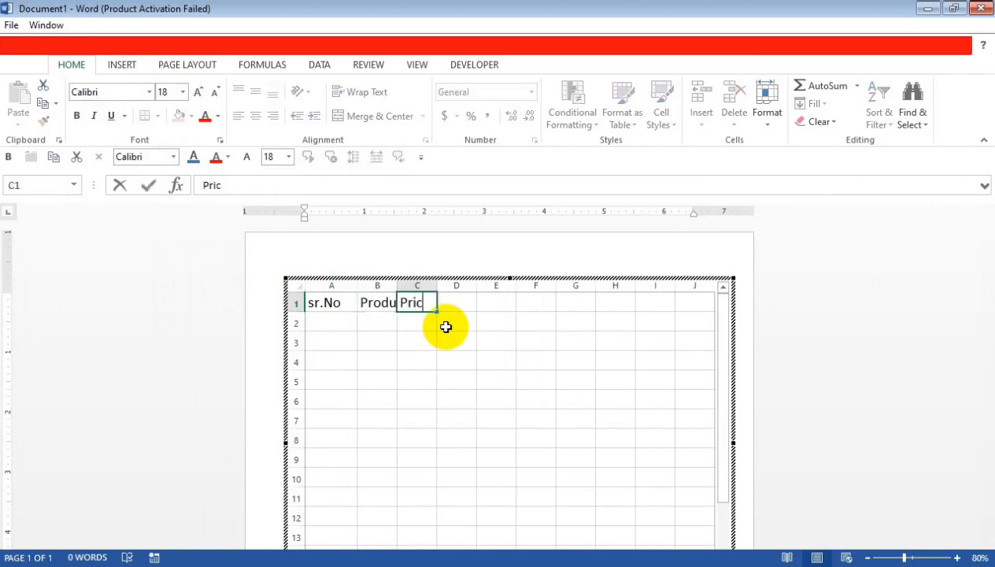
{"action": "key", "text": "Tab"}
{"action": "type", "text": "qty"}
{"action": "key", "text": "Tab"}
{"action": "type", "text": "amount"}
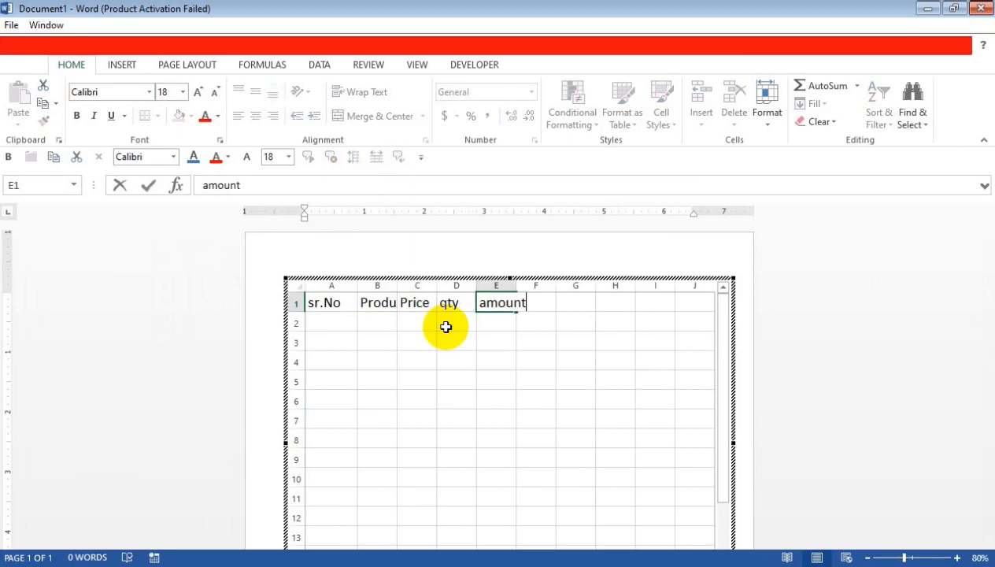
{"action": "key", "text": "Tab"}
{"action": "type", "text": "Discount"}
{"action": "key", "text": "Tab"}
{"action": "type", "text": "Net amount"}
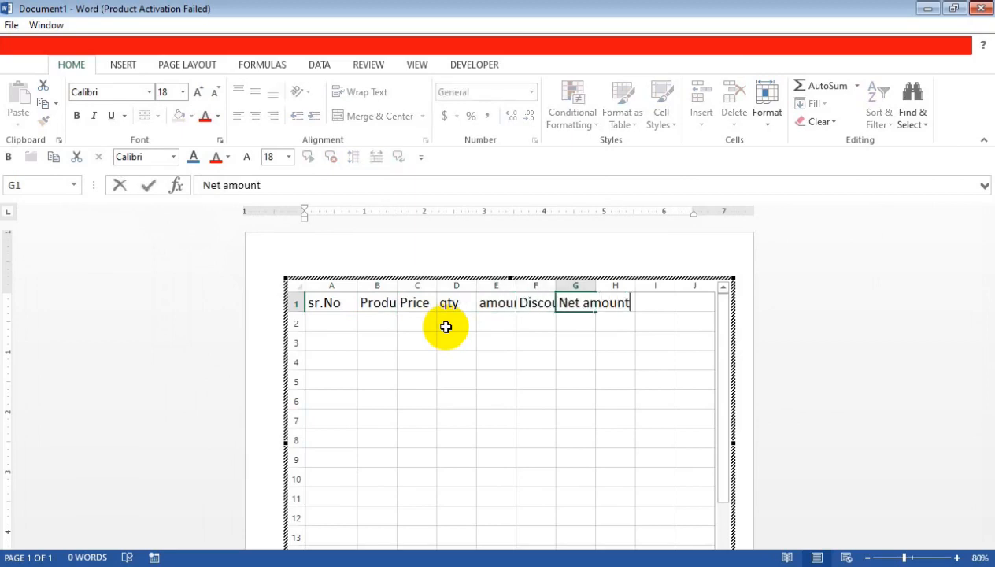
{"action": "left_click", "coordinate": [382, 382]}
- Widen columns B to G to fit their headings and narrow the worksheet frame so it ends at column G
{"action": "left_click_drag", "start_coordinate": [397, 286], "coordinate": [563, 286]}
{"action": "left_click_drag", "start_coordinate": [603, 286], "coordinate": [639, 286]}
{"action": "left_click_drag", "start_coordinate": [680, 286], "coordinate": [722, 286]}
{"action": "left_click_drag", "start_coordinate": [761, 286], "coordinate": [814, 286]}
{"action": "left_click", "coordinate": [765, 284]}
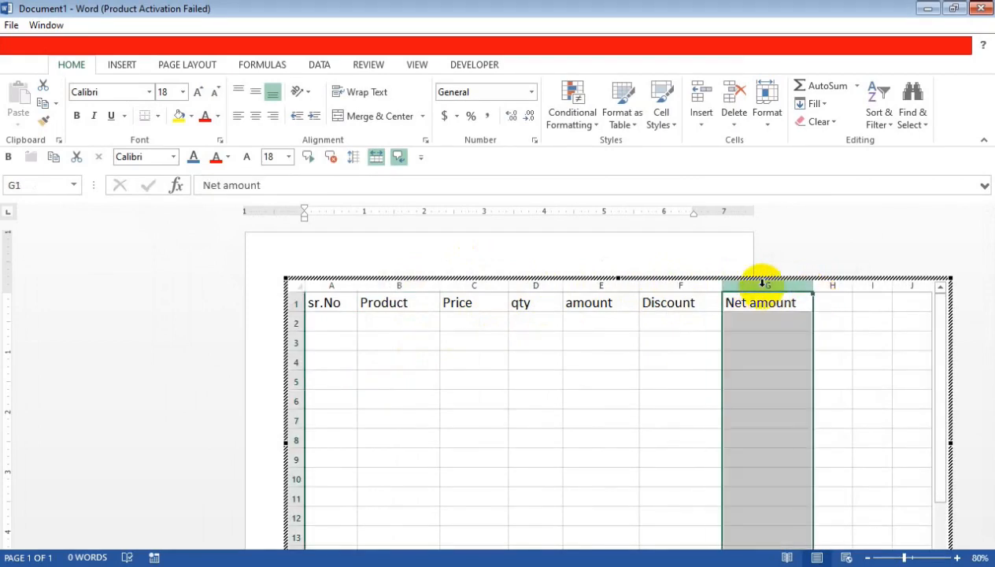
{"action": "left_click_drag", "start_coordinate": [950, 443], "coordinate": [831, 431]}
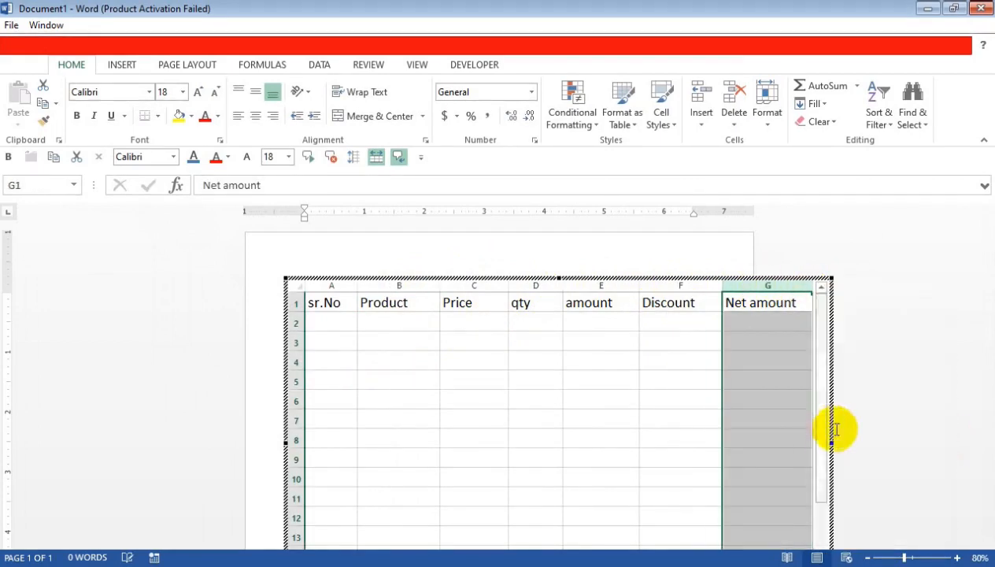
- Make the headings in A1 to G1 bold and centre them
{"action": "left_click", "coordinate": [626, 339]}
{"action": "left_click_drag", "start_coordinate": [322, 303], "coordinate": [752, 304]}
{"action": "left_click", "coordinate": [76, 116]}
{"action": "left_click", "coordinate": [256, 116]}
- Fill A2 to A13 with the serial numbers 1 to 12 and centre them
{"action": "left_click", "coordinate": [331, 323]}
{"action": "type", "text": "1"}
{"action": "left_click_drag", "start_coordinate": [357, 332], "coordinate": [356, 540]}
{"action": "type", "text": "2"}
{"action": "left_click_drag", "start_coordinate": [332, 323], "coordinate": [331, 341]}
{"action": "left_click_drag", "start_coordinate": [358, 352], "coordinate": [355, 540]}
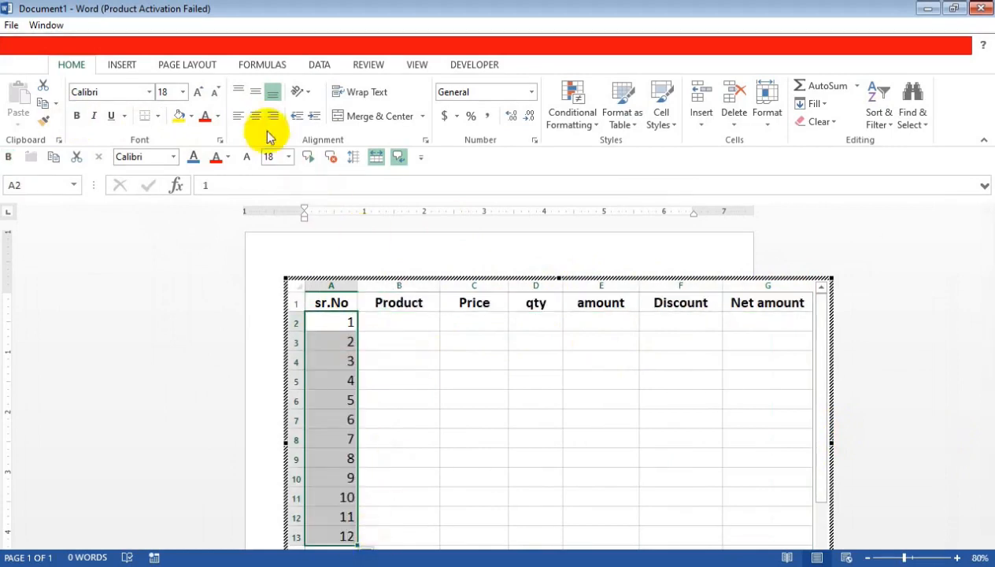
{"action": "left_click", "coordinate": [255, 116]}
- Enter Computer in B2, fill the product list down to Scanner in B13 and widen column B to fit
{"action": "left_click", "coordinate": [399, 322]}
{"action": "type", "text": "Computer"}
{"action": "key", "text": "Return"}
{"action": "left_click", "coordinate": [411, 319]}
{"action": "left_click_drag", "start_coordinate": [440, 332], "coordinate": [438, 542]}
{"action": "left_click_drag", "start_coordinate": [440, 285], "coordinate": [455, 284]}
- Enter the prices 35000, 12000, 23000, 25000, 36000, 14000, 58000, 65000, 57000, 95000, 36000 and 2500 in C2 to C13
{"action": "left_click", "coordinate": [477, 322]}
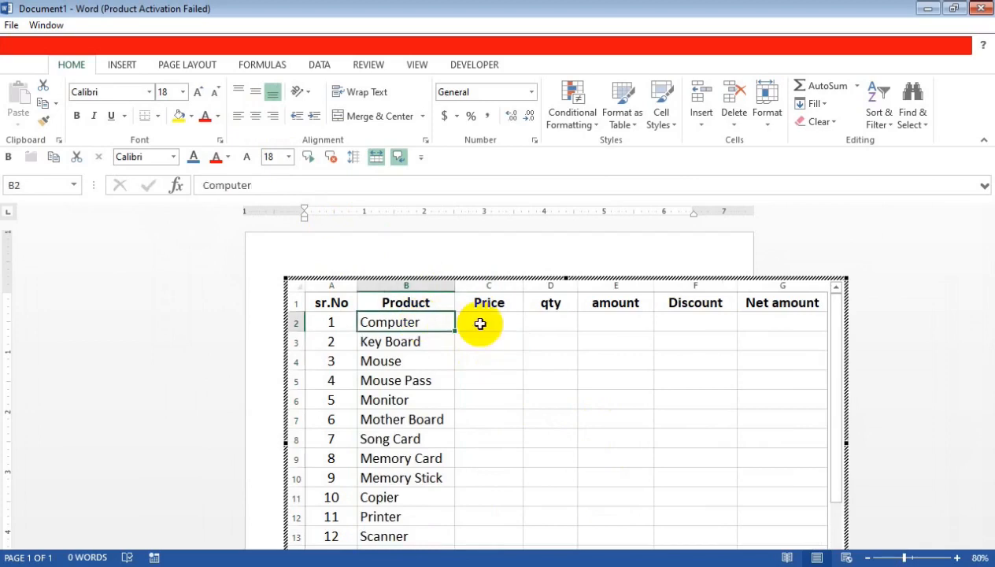
{"action": "type", "text": "35000"}
{"action": "key", "text": "Return"}
{"action": "type", "text": "12000 23000"}
{"action": "key", "text": "Return"}
{"action": "type", "text": "25000"}
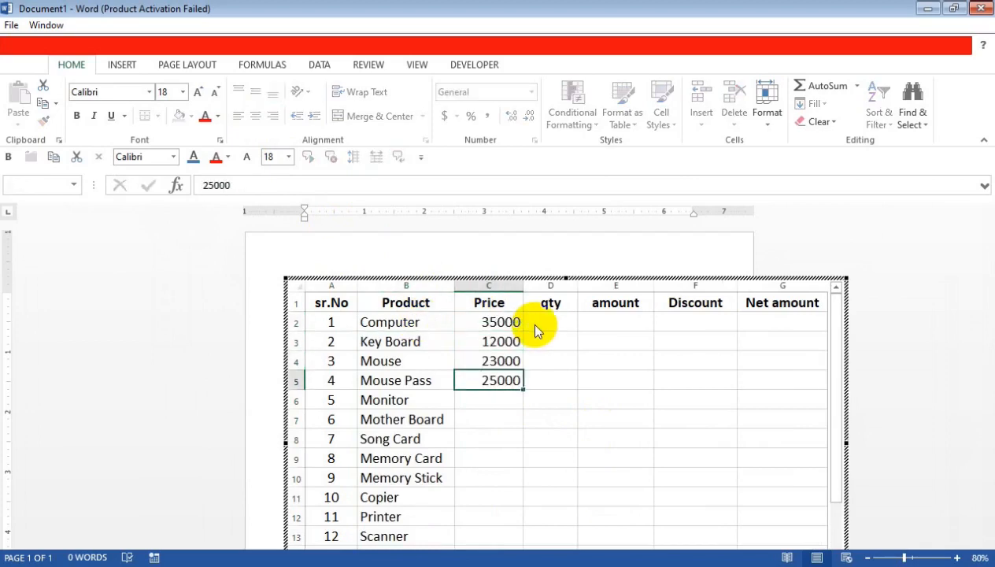
{"action": "key", "text": "Return"}
{"action": "type", "text": "36000 14000"}
{"action": "key", "text": "Return"}
{"action": "type", "text": "58000"}
{"action": "key", "text": "Return"}
{"action": "type", "text": "65000 57000"}
{"action": "key", "text": "Return"}
{"action": "type", "text": "95000 36000"}
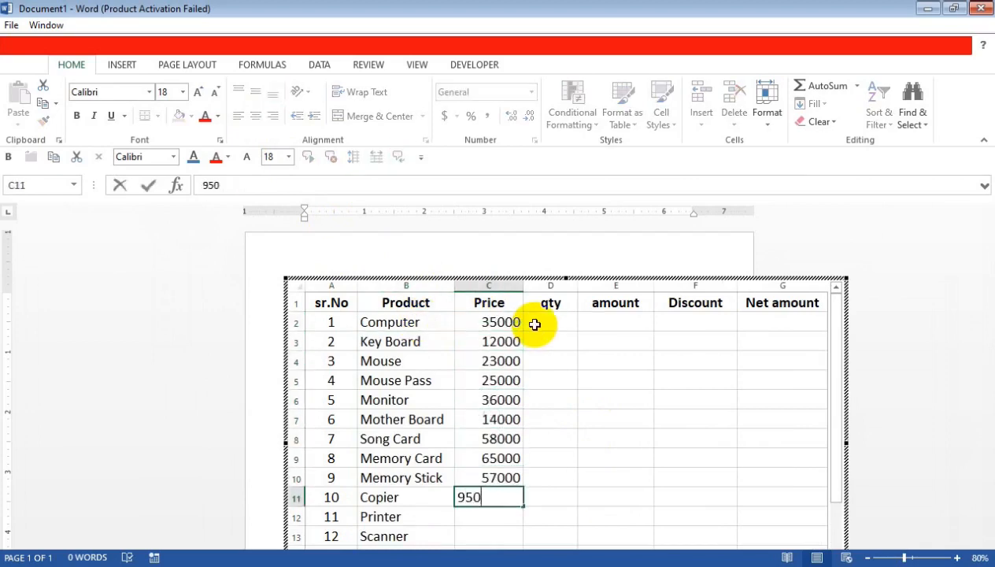
{"action": "key", "text": "Return"}
{"action": "type", "text": "2500"}
{"action": "key", "text": "Return"}
- Enter the quantities 15, 6, 3, 6, 5, 9, 4, 11, 18, 60, 17 and 15 in D2 to D13
{"action": "left_click", "coordinate": [541, 324]}
{"action": "type", "text": "15"}
{"action": "key", "text": "Return"}
{"action": "type", "text": "6"}
{"action": "key", "text": "Return"}
{"action": "type", "text": "3"}
{"action": "key", "text": "Return"}
{"action": "type", "text": "6 5 9 4"}
{"action": "key", "text": "Return"}
{"action": "type", "text": "11"}
{"action": "key", "text": "Return"}
{"action": "type", "text": "18 60"}
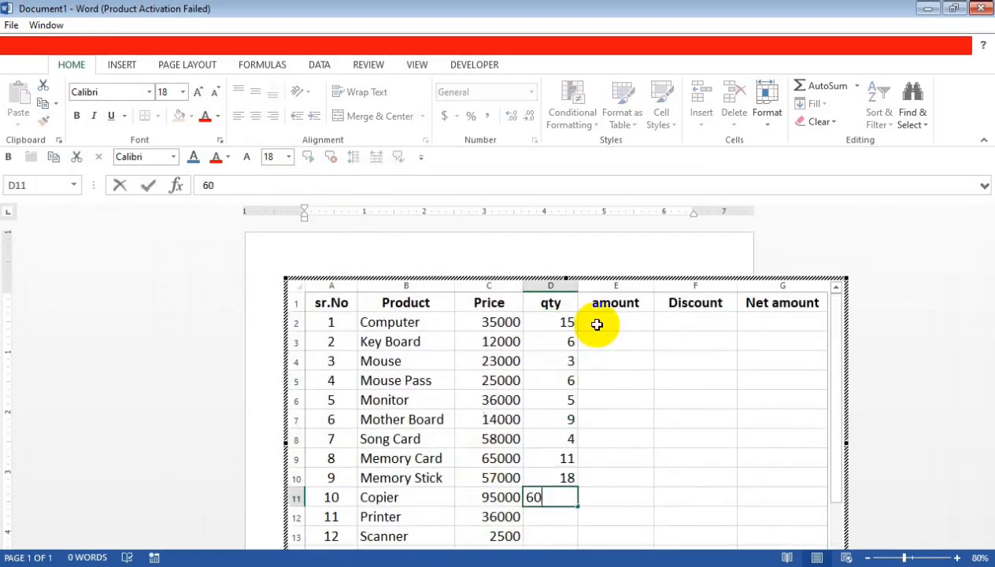
{"action": "key", "text": "Return"}
{"action": "type", "text": "17 15"}
{"action": "key", "text": "Return"}
- Calculate the amount in E2 with =C2*D2 and fill the formula down to E13
{"action": "left_click", "coordinate": [597, 325]}
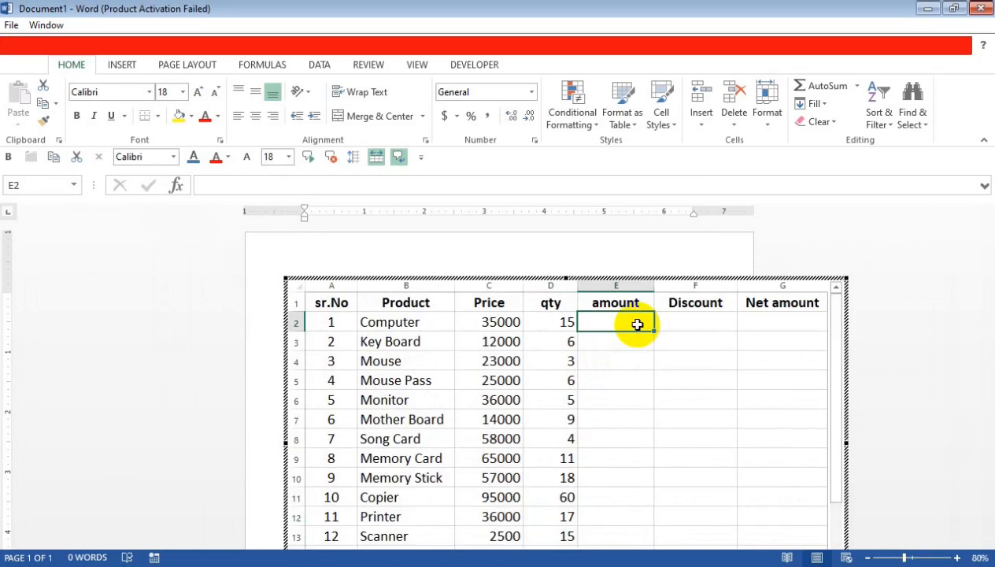
{"action": "type", "text": "="}
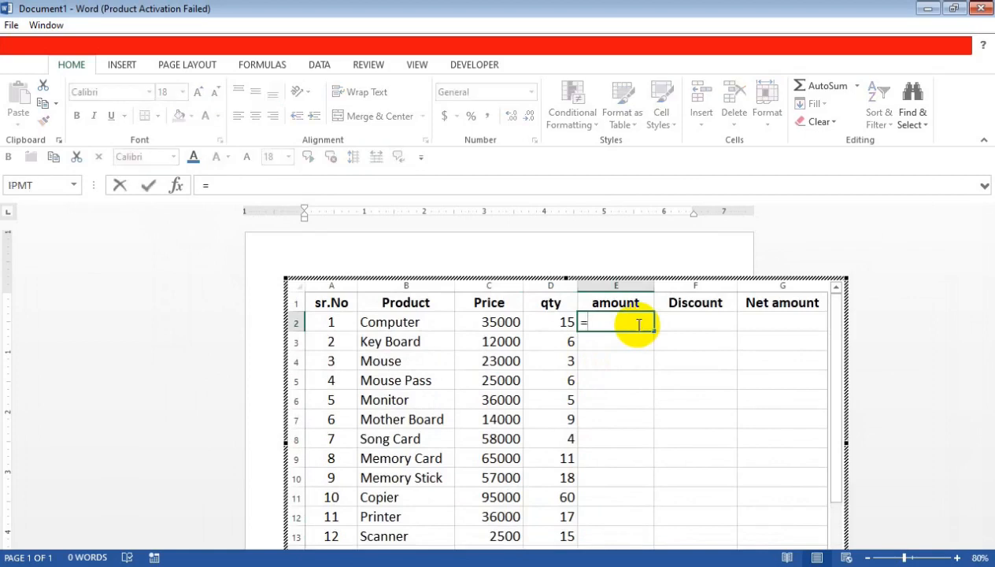
{"action": "left_click", "coordinate": [505, 322]}
{"action": "type", "text": "*"}
{"action": "left_click", "coordinate": [564, 323]}
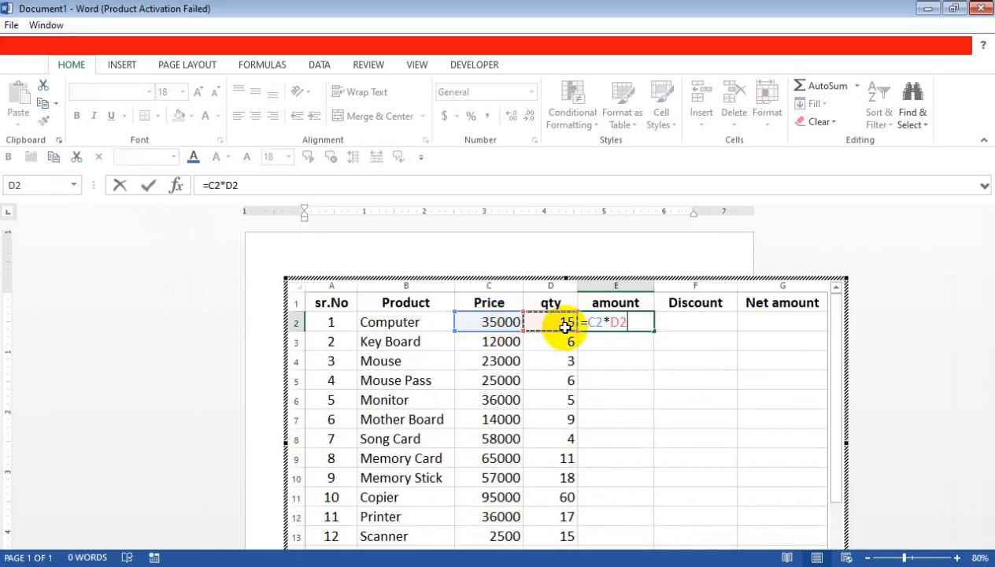
{"action": "key", "text": "Return"}
{"action": "left_click", "coordinate": [614, 319]}
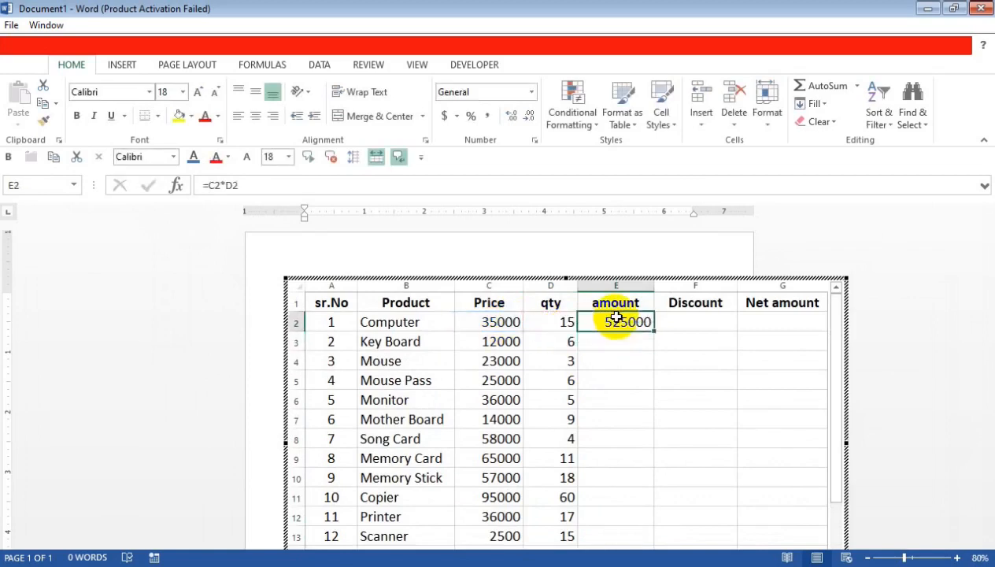
{"action": "double_click", "coordinate": [654, 335]}
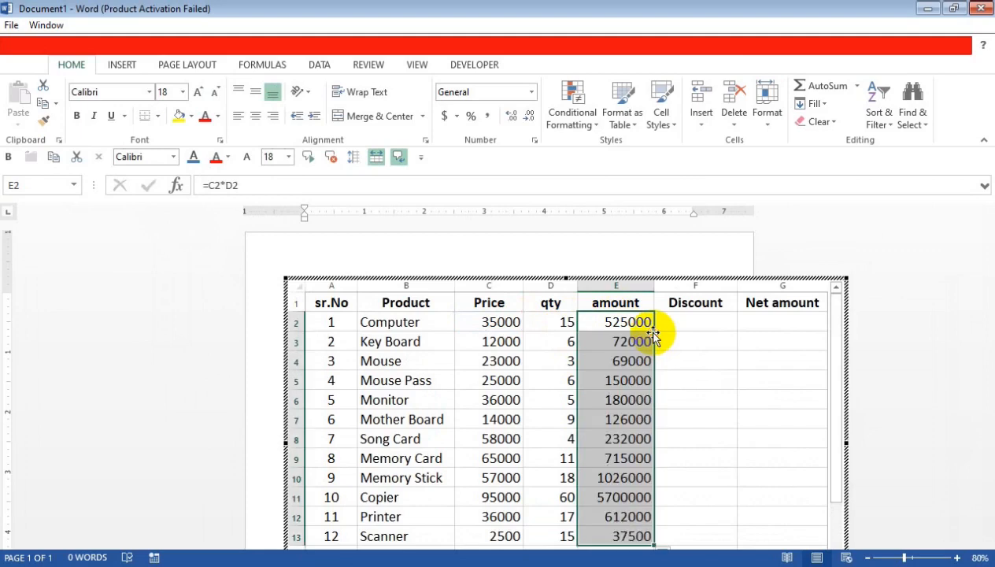
- Centre the quantities in D2 to D13
{"action": "left_click", "coordinate": [555, 325]}
{"action": "left_click_drag", "start_coordinate": [555, 325], "coordinate": [555, 538]}
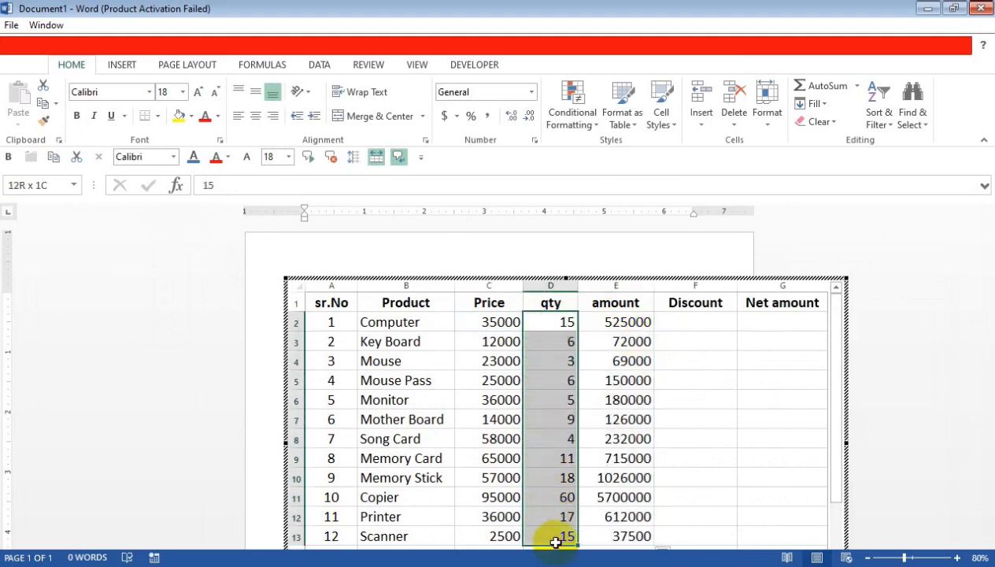
{"action": "left_click", "coordinate": [255, 116]}
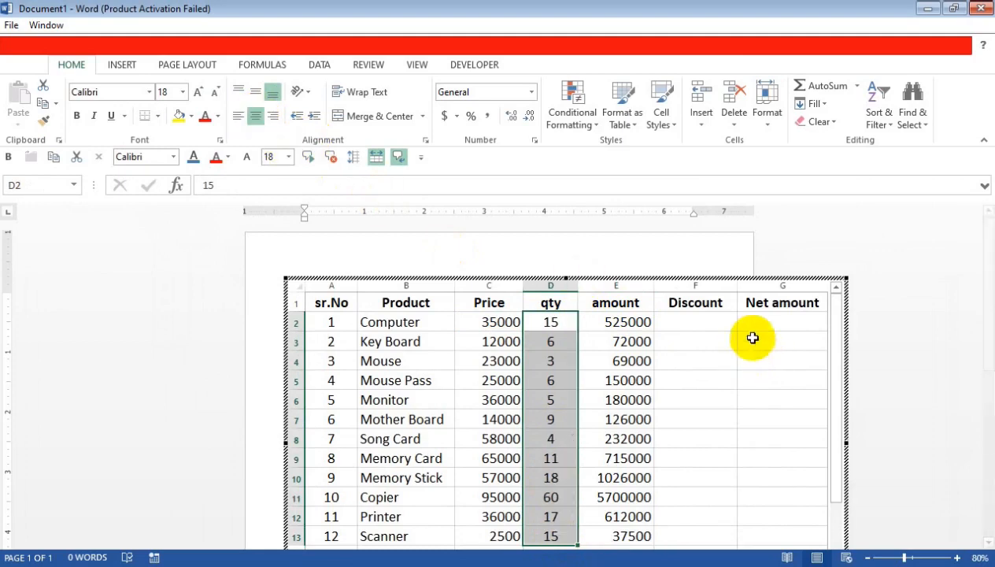
{"action": "left_click", "coordinate": [719, 323]}
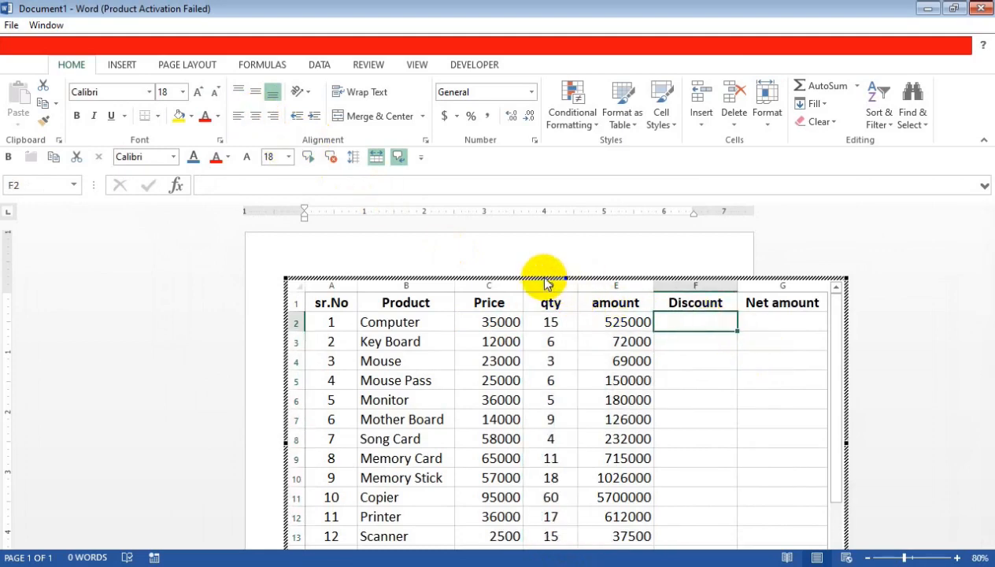
{"action": "left_click", "coordinate": [795, 307]}
{"action": "left_click", "coordinate": [696, 305]}
{"action": "left_click", "coordinate": [720, 324]}
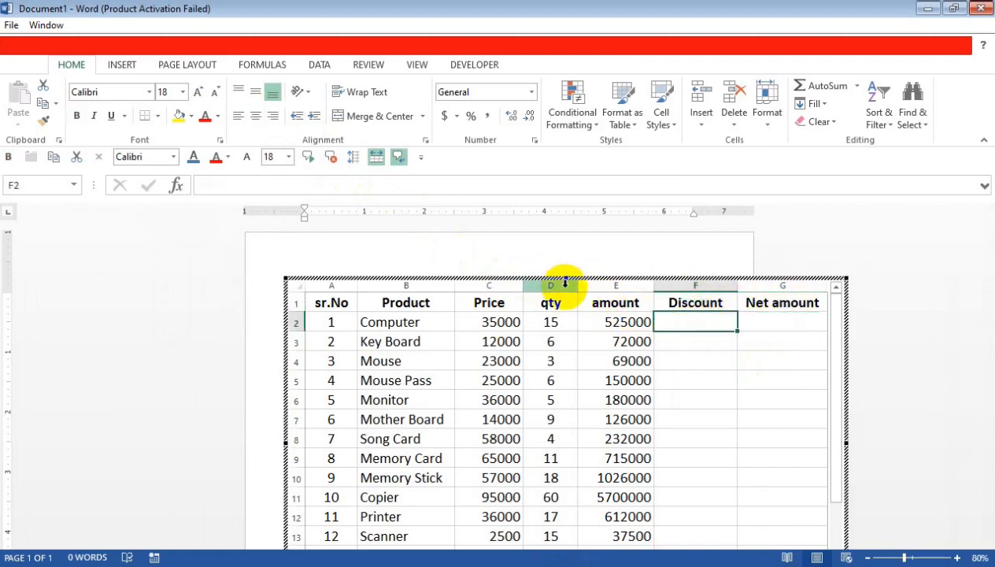
{"action": "left_click", "coordinate": [695, 341]}
{"action": "left_click", "coordinate": [693, 321]}
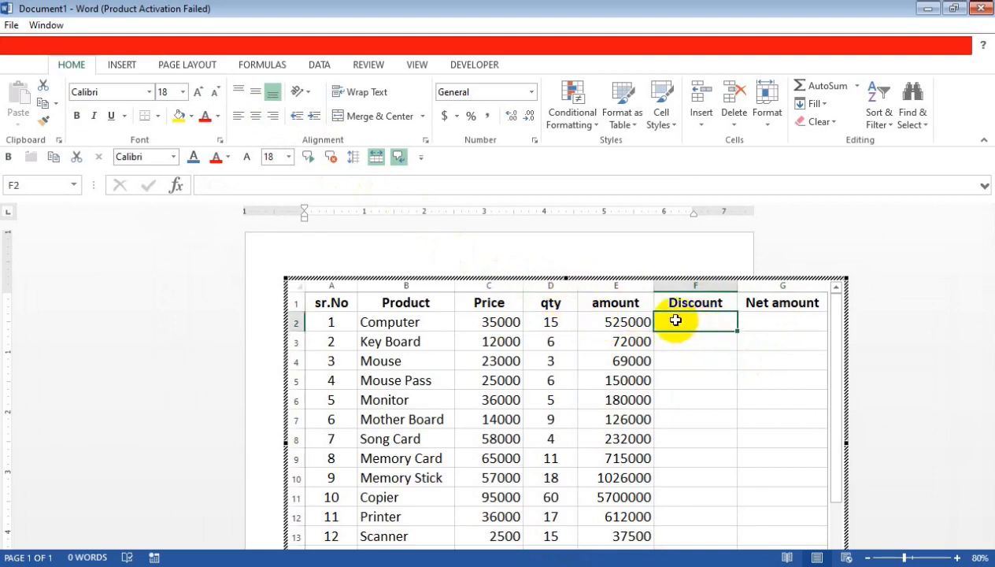
{"action": "left_click", "coordinate": [552, 281]}
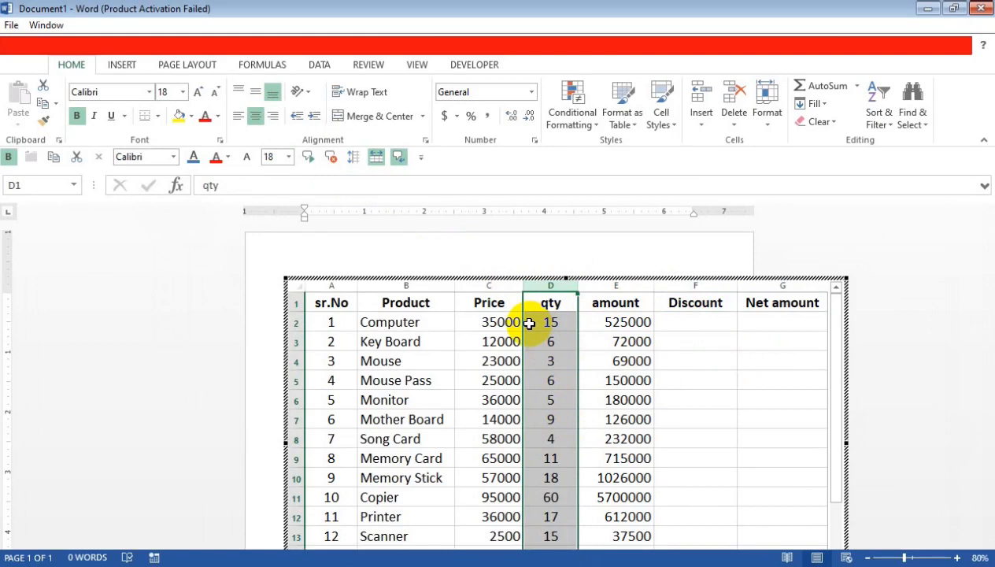
- Calculate the discount in F2 with =IF(D2>=10,E2*5%) and fill the formula down to F13
{"action": "left_click", "coordinate": [687, 321]}
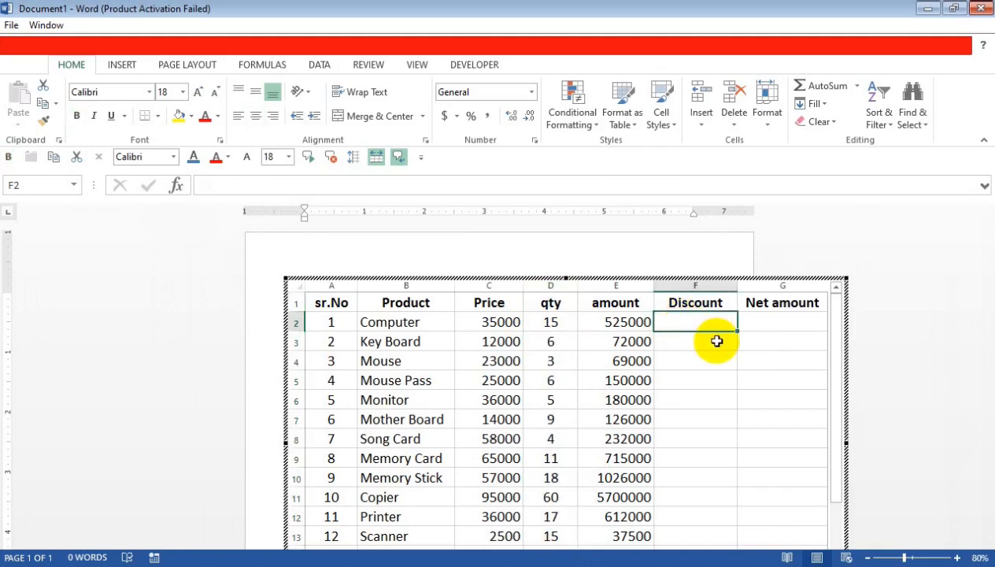
{"action": "type", "text": "=if("}
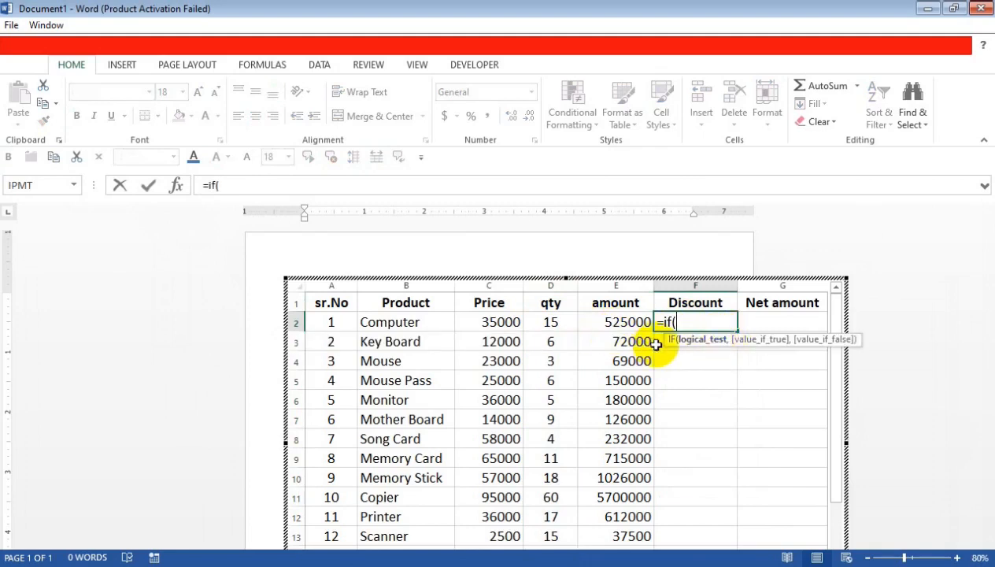
{"action": "type", "text": "d"}
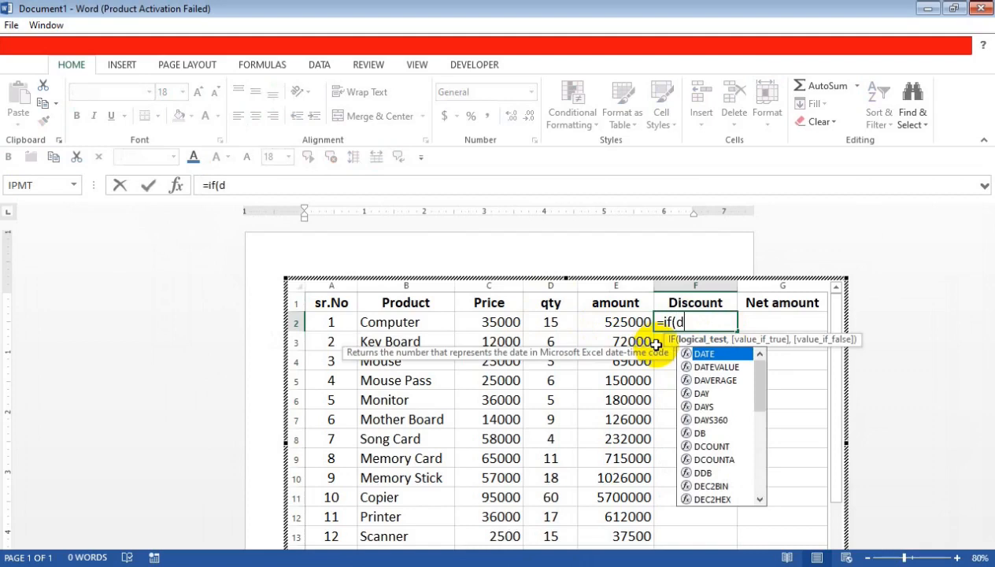
{"action": "type", "text": "2>="}
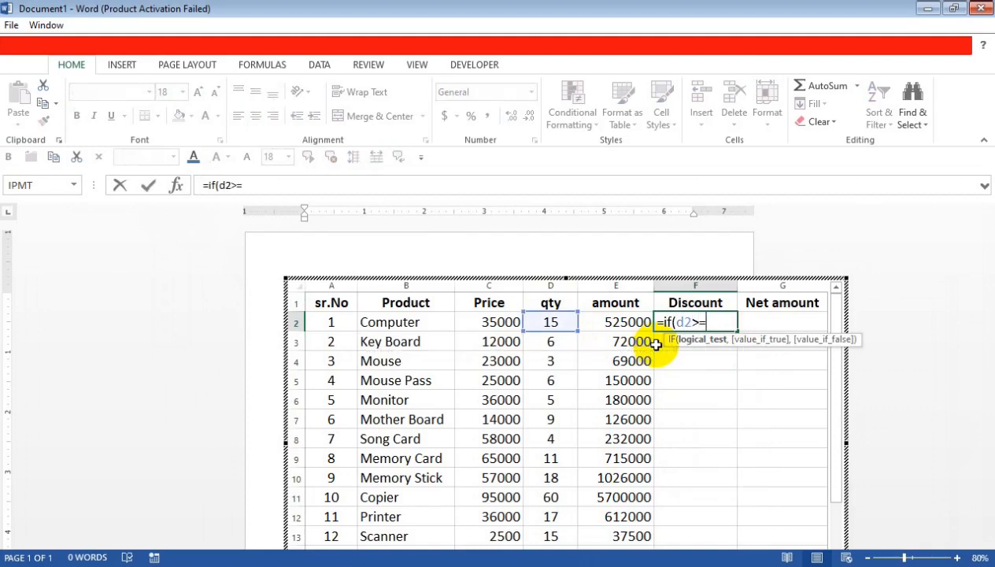
{"action": "type", "text": "10,"}
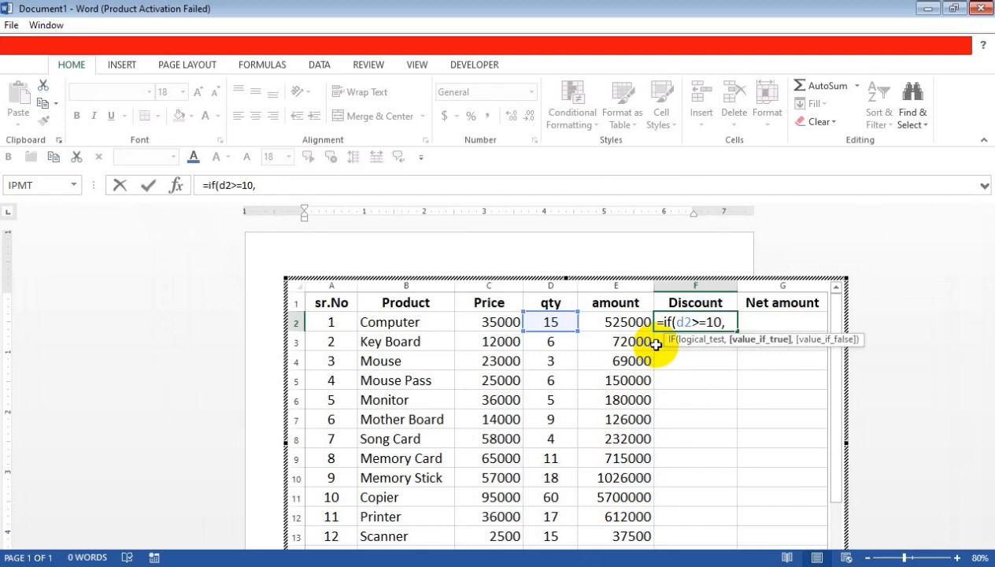
{"action": "type", "text": "e"}
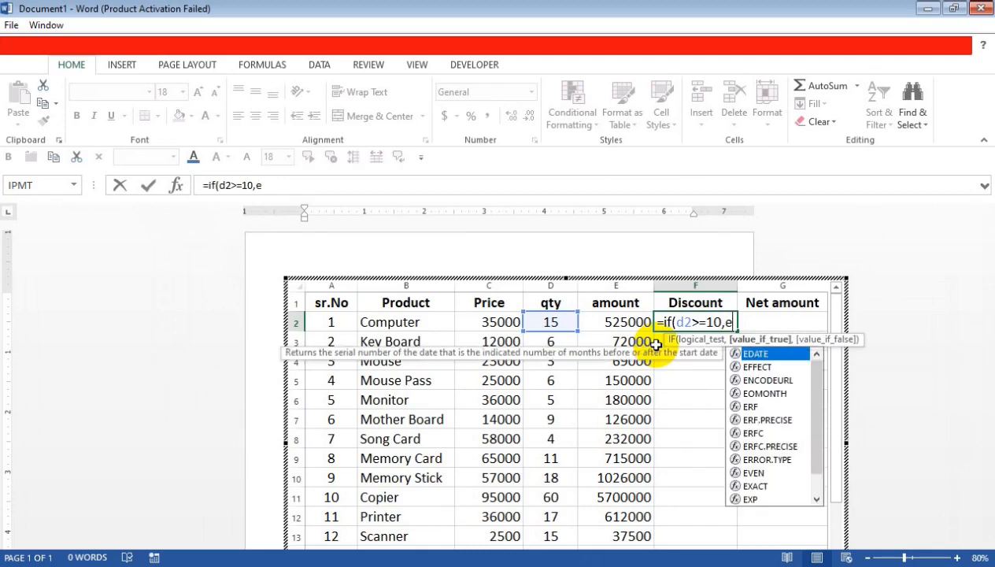
{"action": "type", "text": "2"}
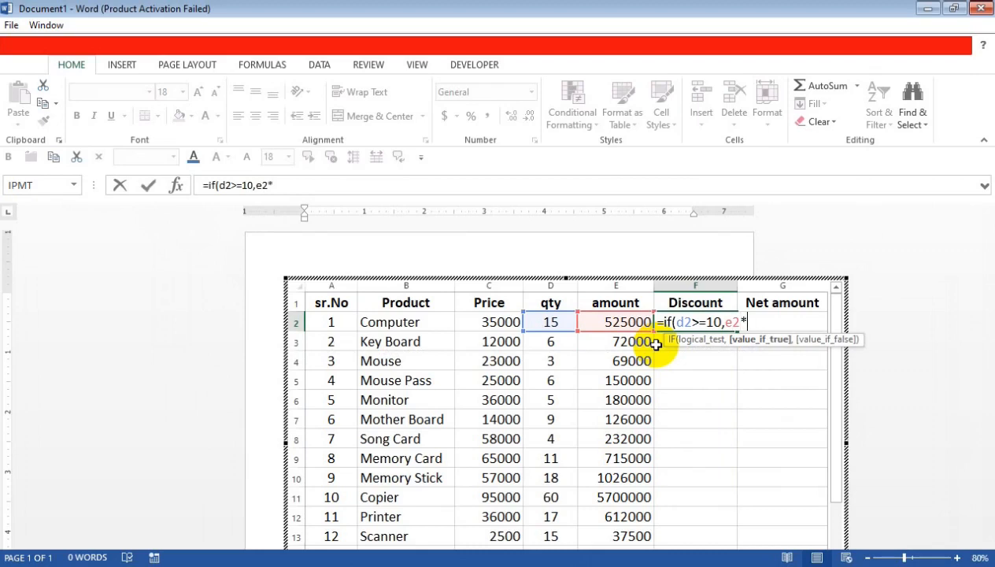
{"action": "type", "text": "*5%"}
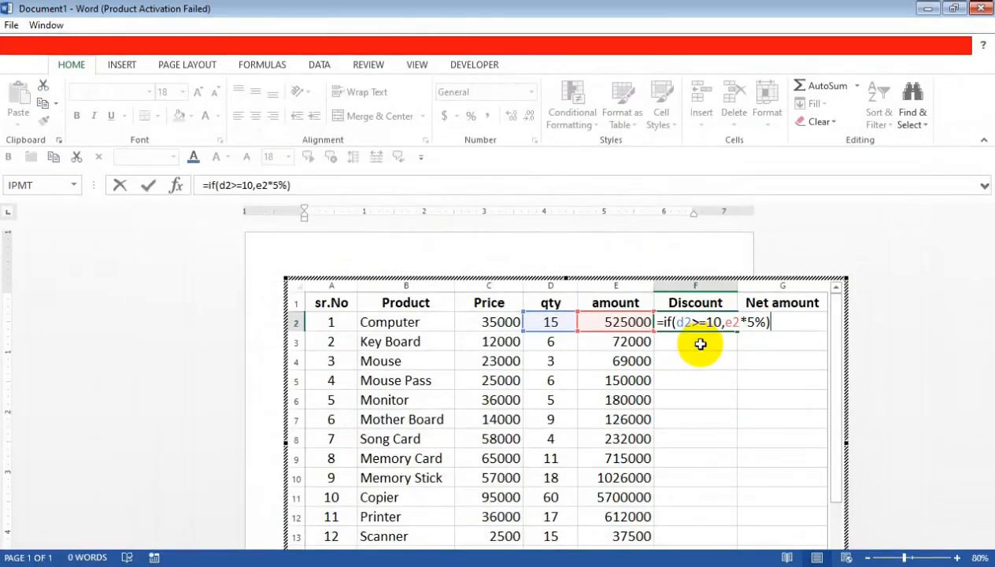
{"action": "key", "text": "Return"}
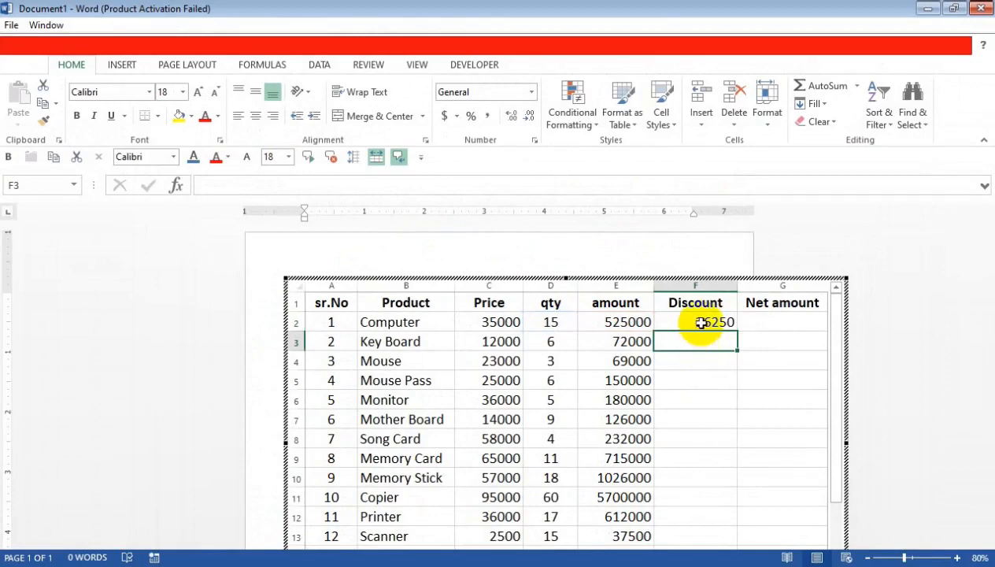
{"action": "left_click", "coordinate": [701, 323]}
{"action": "double_click", "coordinate": [735, 331]}
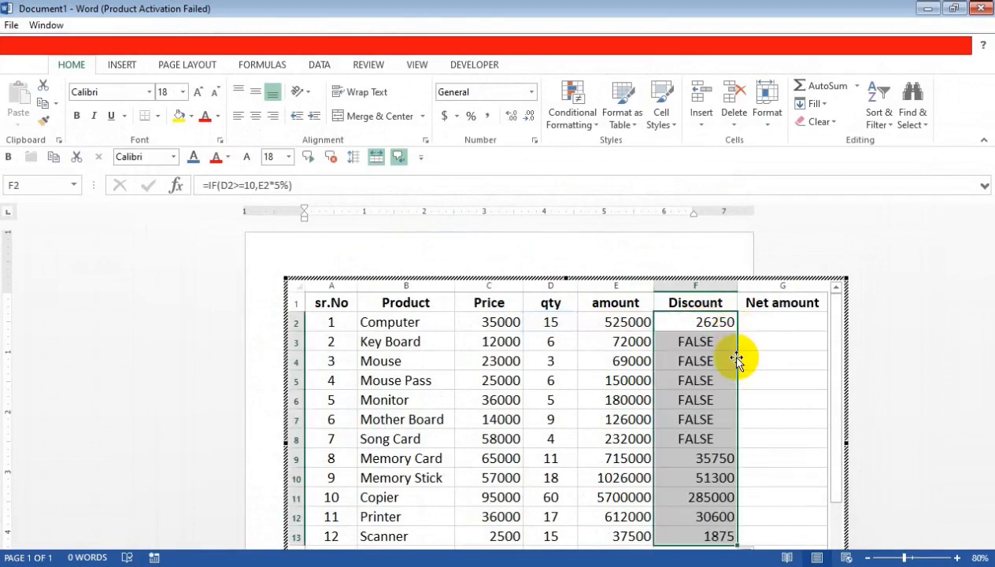
- Calculate the net amount in G2 with =E2-F2 and fill the formula down to G13
{"action": "left_click", "coordinate": [775, 322]}
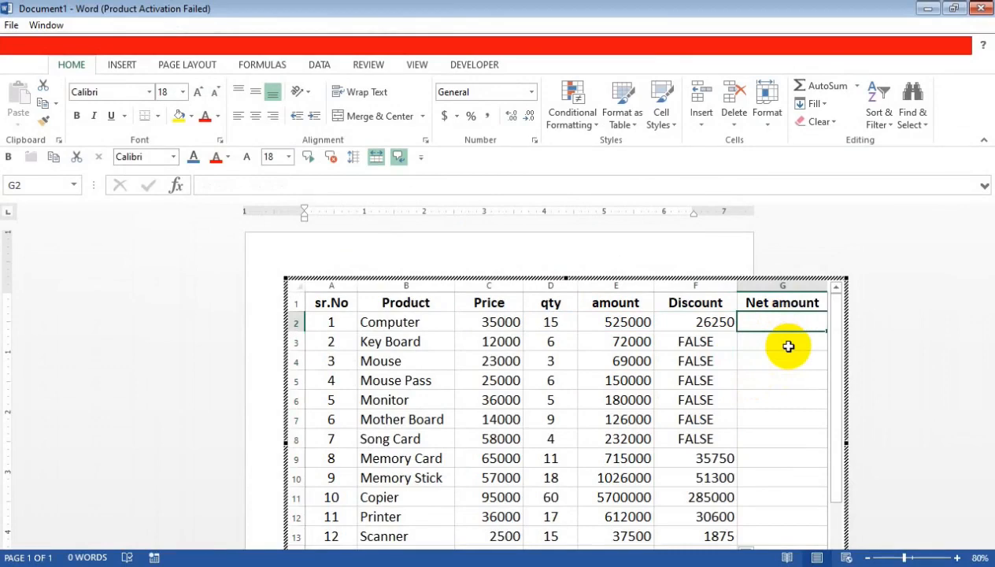
{"action": "type", "text": "="}
{"action": "left_click", "coordinate": [621, 321]}
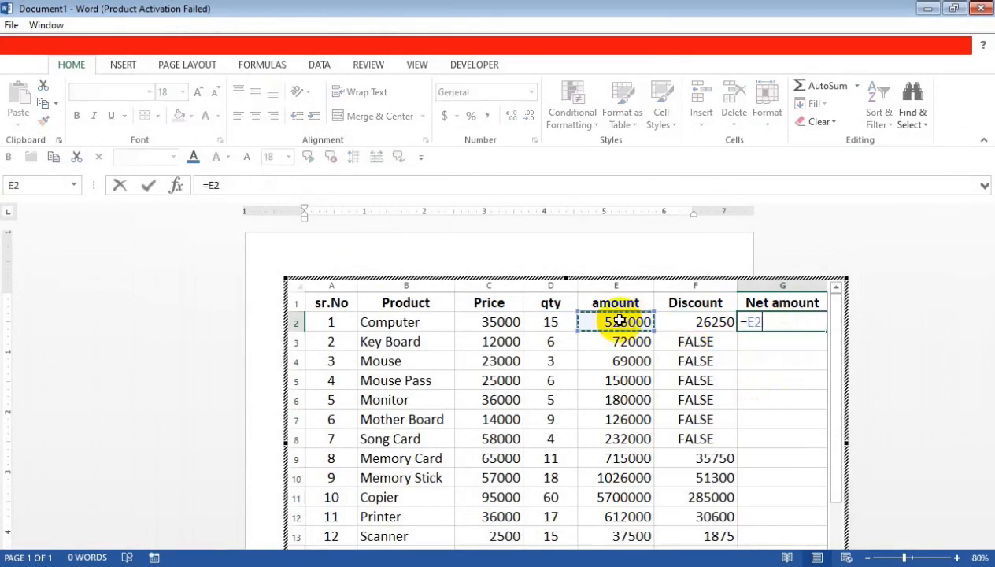
{"action": "type", "text": "-"}
{"action": "left_click", "coordinate": [696, 321]}
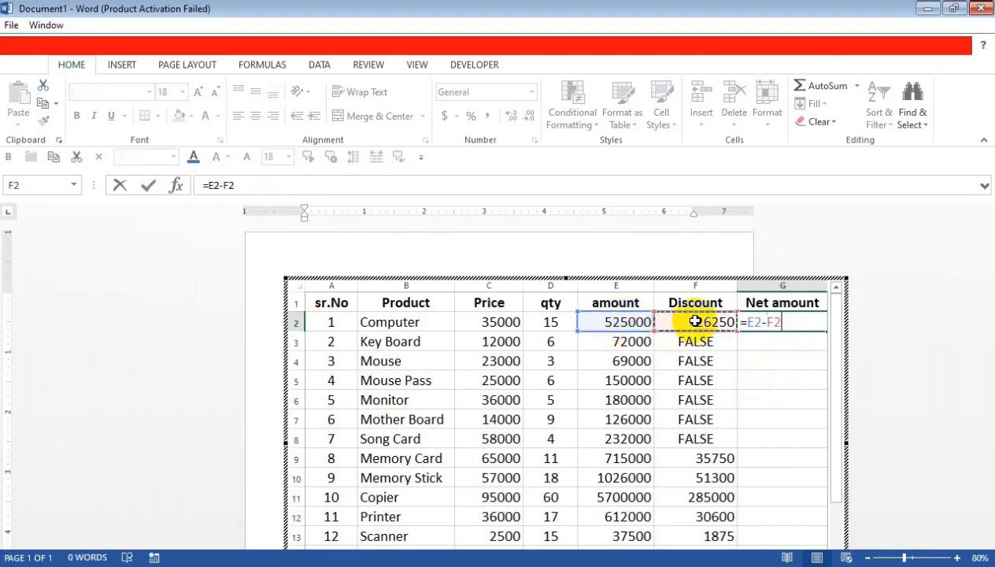
{"action": "key", "text": "Return"}
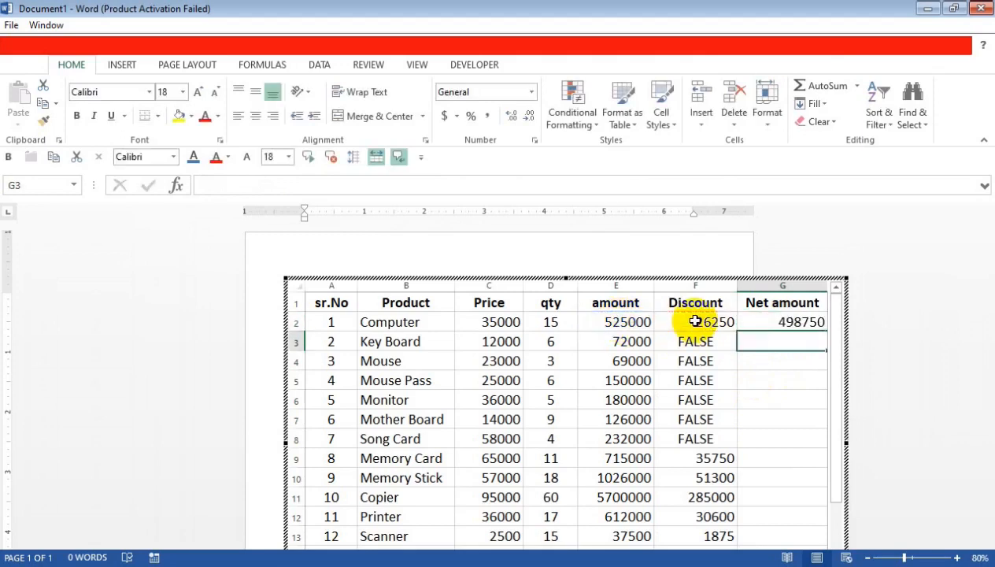
{"action": "left_click", "coordinate": [762, 322]}
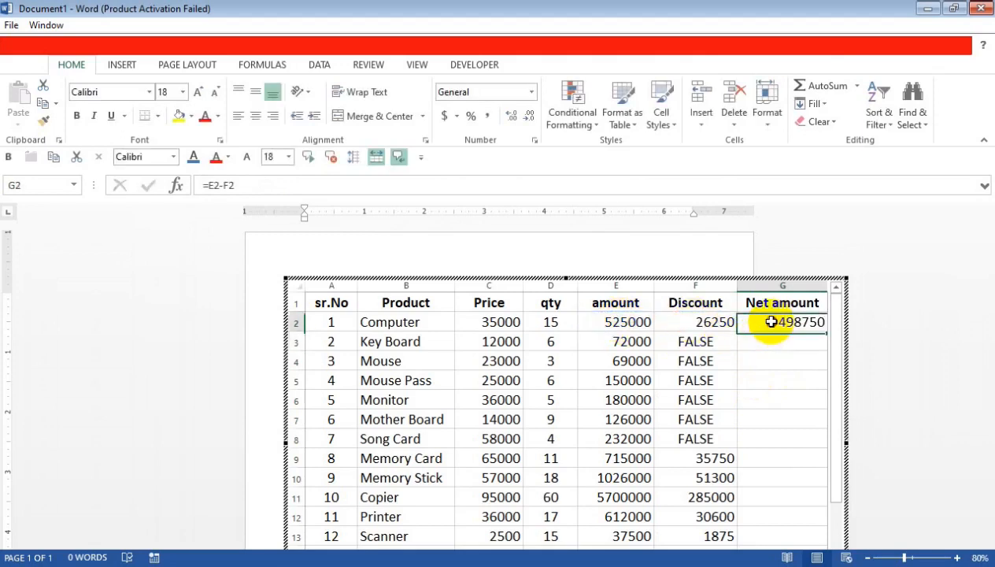
{"action": "double_click", "coordinate": [826, 331]}
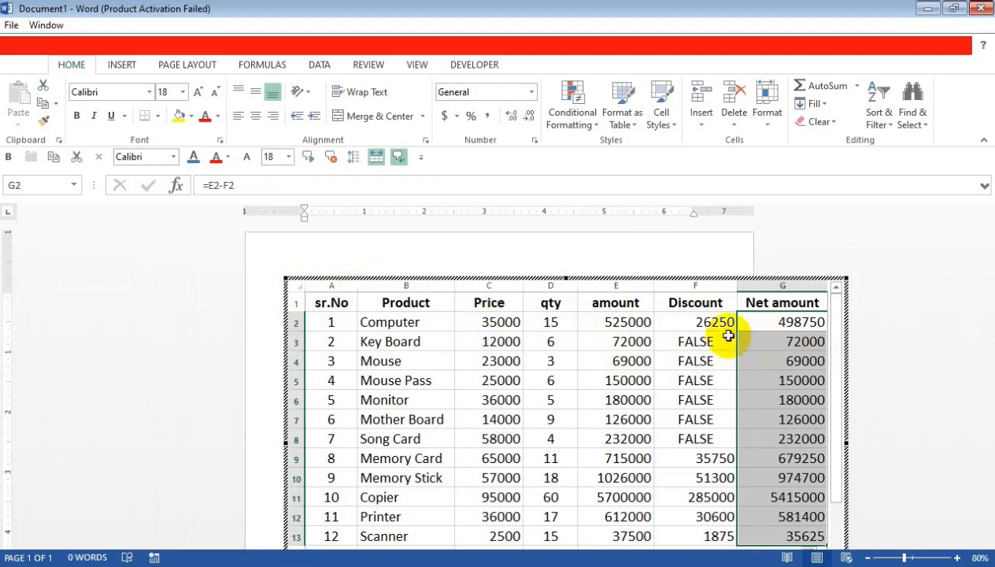
- Narrow the embedded worksheet's frame so that it ends after the Discount column F
{"action": "scroll", "coordinate": [724, 370], "scroll_direction": "down", "scroll_amount": 4}
{"action": "scroll", "coordinate": [715, 334], "scroll_direction": "up", "scroll_amount": 4}
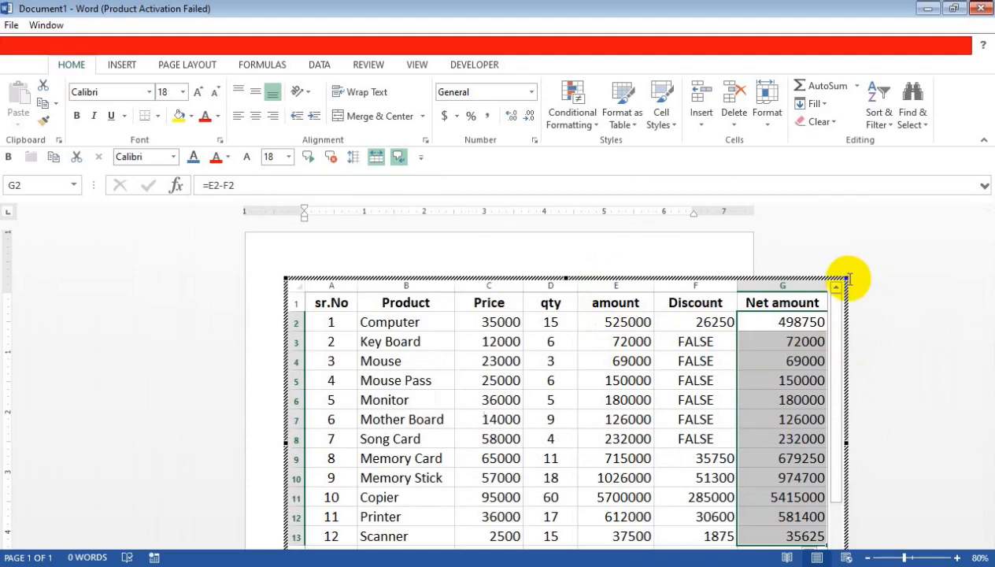
{"action": "left_click_drag", "start_coordinate": [843, 279], "coordinate": [730, 294]}
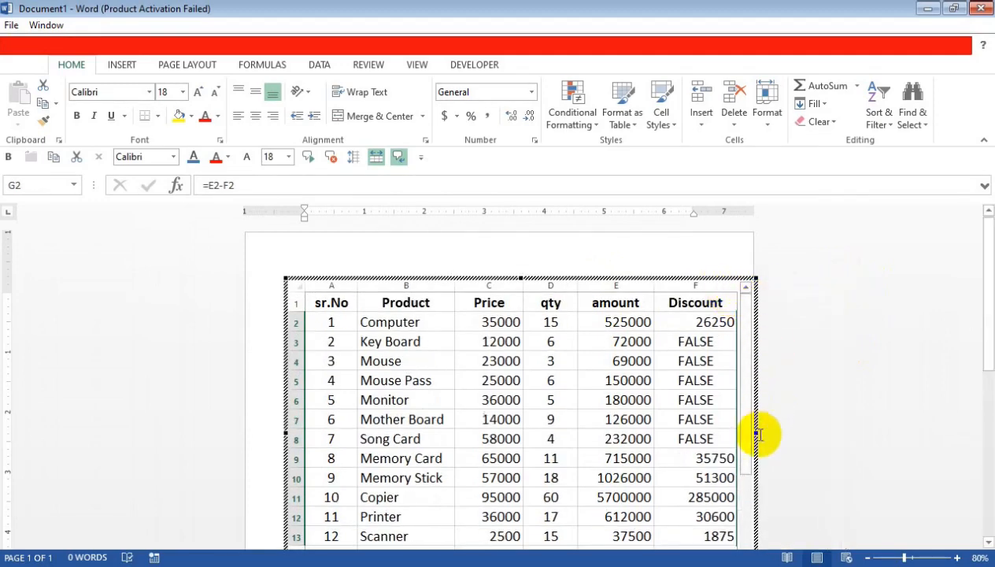
{"action": "left_click_drag", "start_coordinate": [755, 429], "coordinate": [726, 429]}
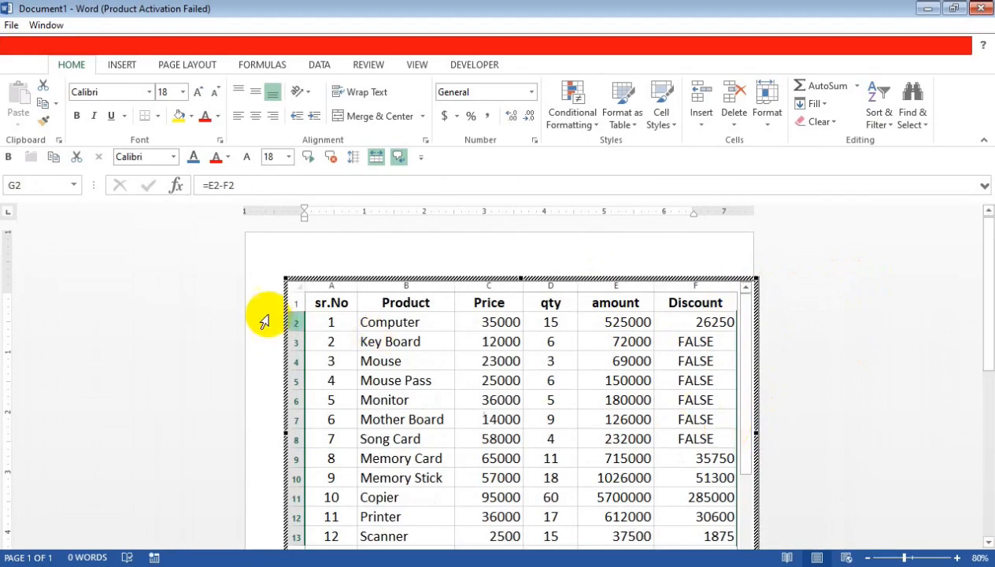
- Slightly narrow the worksheet columns A, B, D and E so the table takes less page width
{"action": "left_click_drag", "start_coordinate": [357, 286], "coordinate": [350, 287]}
{"action": "left_click_drag", "start_coordinate": [448, 287], "coordinate": [442, 287]}
{"action": "left_click_drag", "start_coordinate": [514, 287], "coordinate": [558, 286]}
{"action": "left_click_drag", "start_coordinate": [633, 286], "coordinate": [628, 288]}
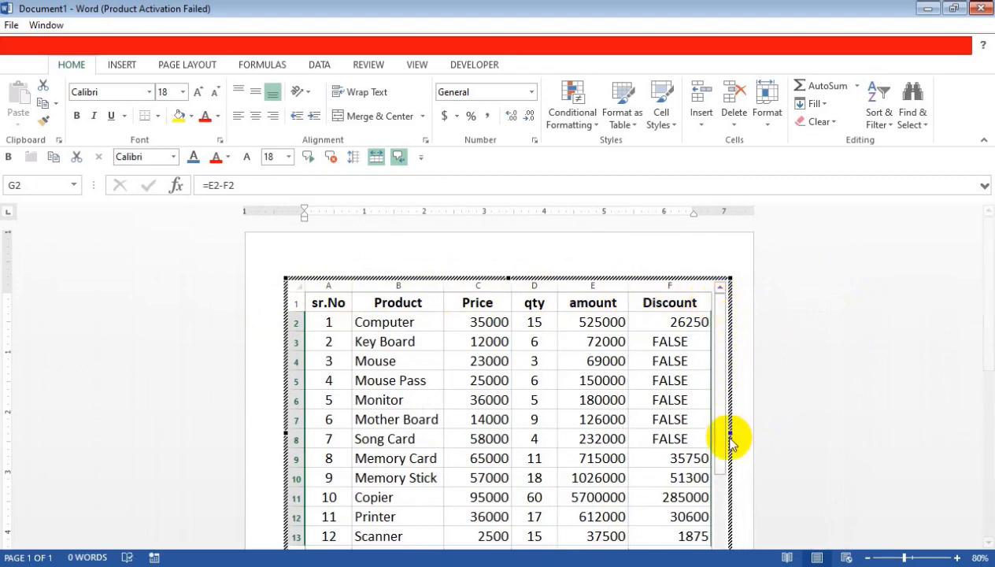
{"action": "left_click_drag", "start_coordinate": [722, 434], "coordinate": [722, 429]}
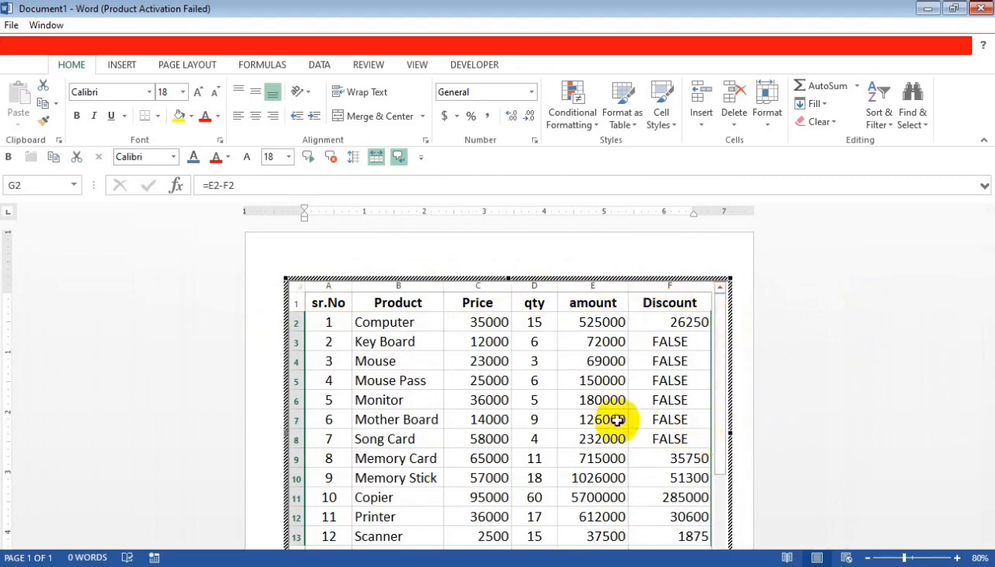
- Finish editing the embedded worksheet and return to the document page
{"action": "scroll", "coordinate": [554, 375], "scroll_direction": "down", "scroll_amount": 2}
{"action": "scroll", "coordinate": [554, 375], "scroll_direction": "down", "scroll_amount": 1}
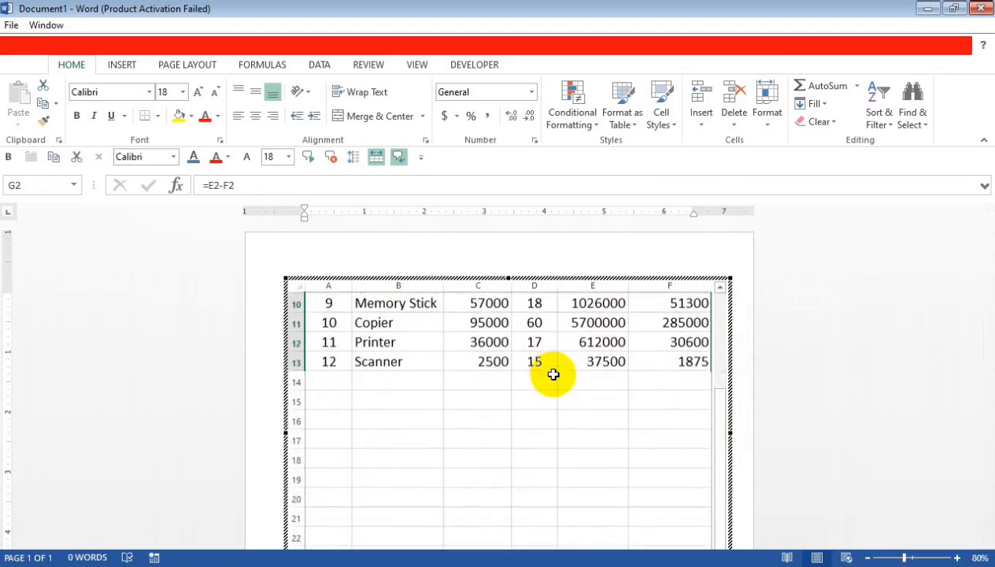
{"action": "scroll", "coordinate": [553, 375], "scroll_direction": "up", "scroll_amount": 3}
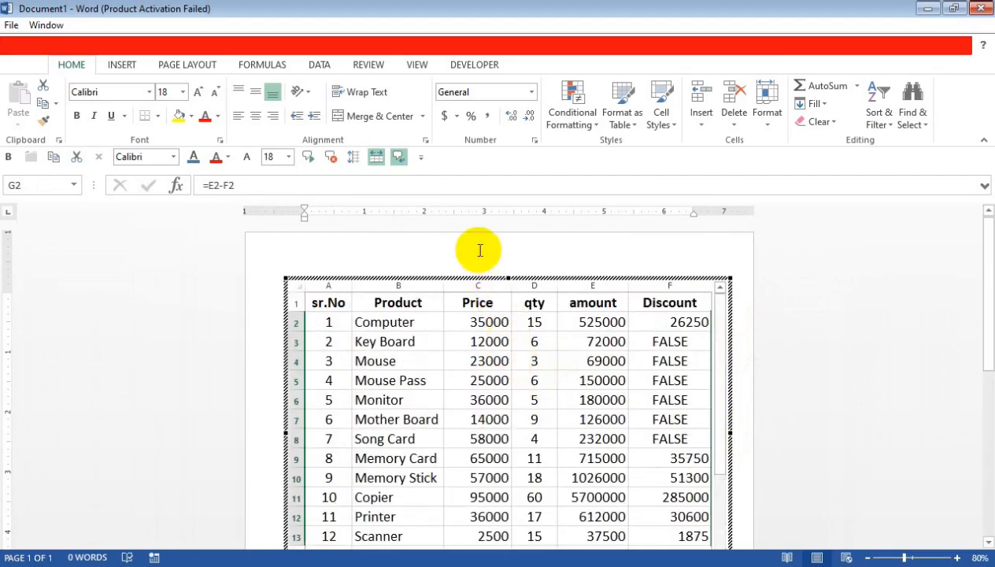
{"action": "left_click", "coordinate": [412, 257]}
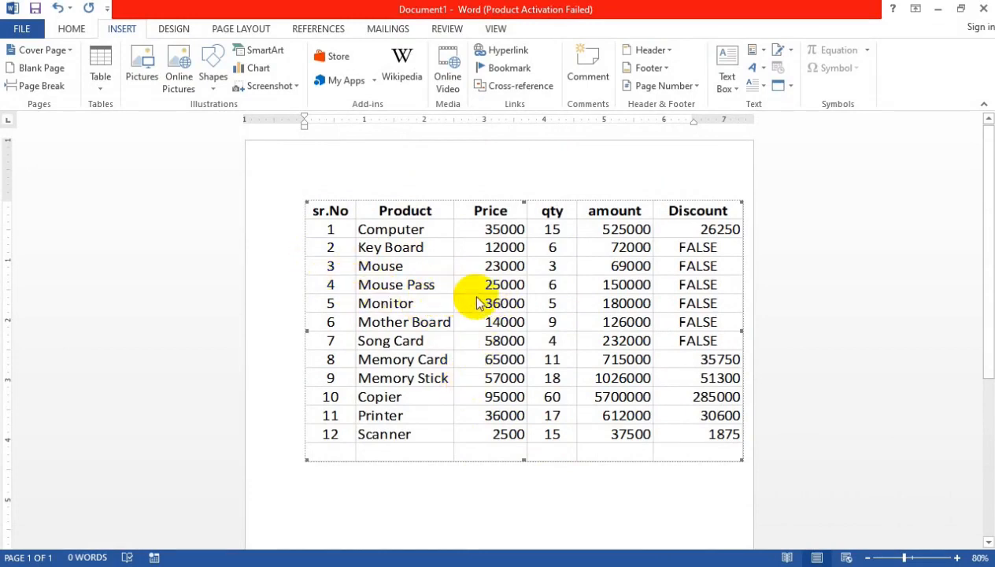
- Reopen the embedded worksheet and set a thick solid border on all four outer sides of A1 to F13
{"action": "left_click", "coordinate": [396, 244]}
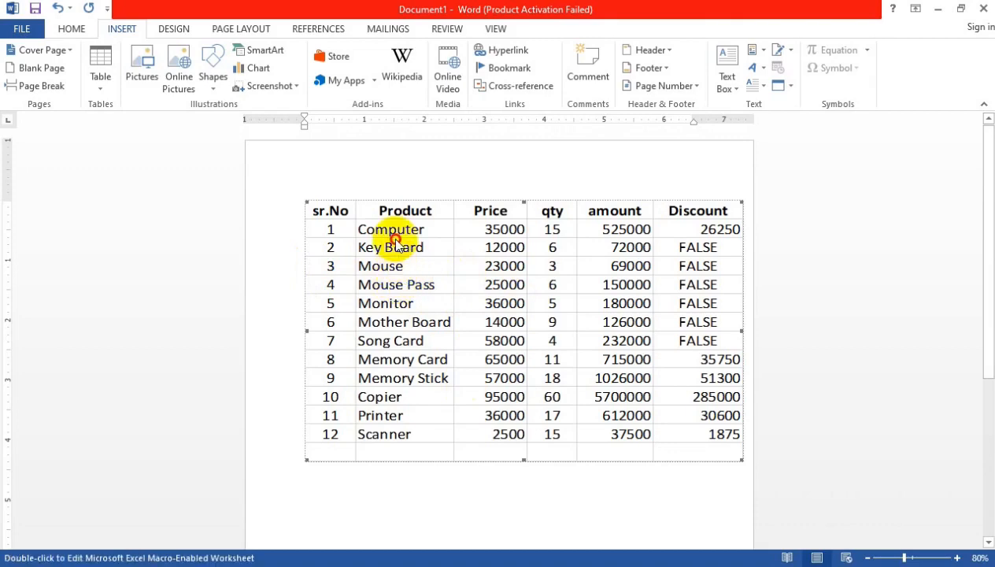
{"action": "double_click", "coordinate": [396, 244]}
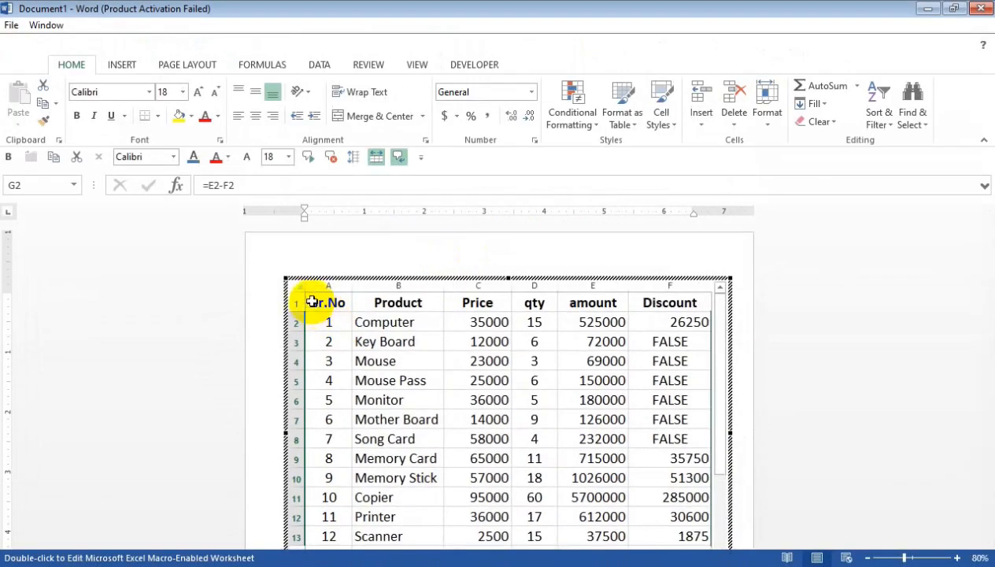
{"action": "left_click_drag", "start_coordinate": [317, 297], "coordinate": [687, 431]}
{"action": "left_click", "coordinate": [158, 117]}
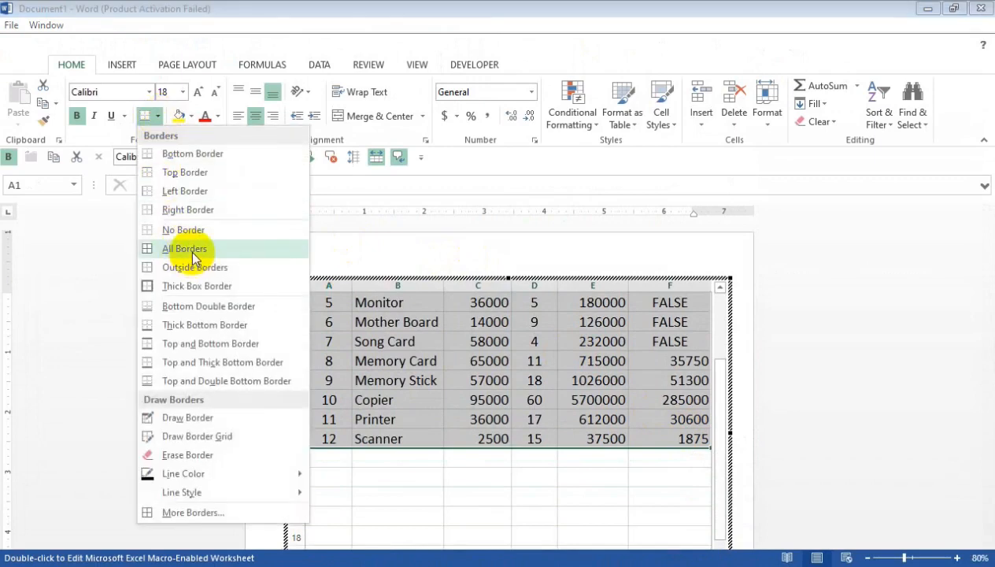
{"action": "left_click", "coordinate": [210, 514]}
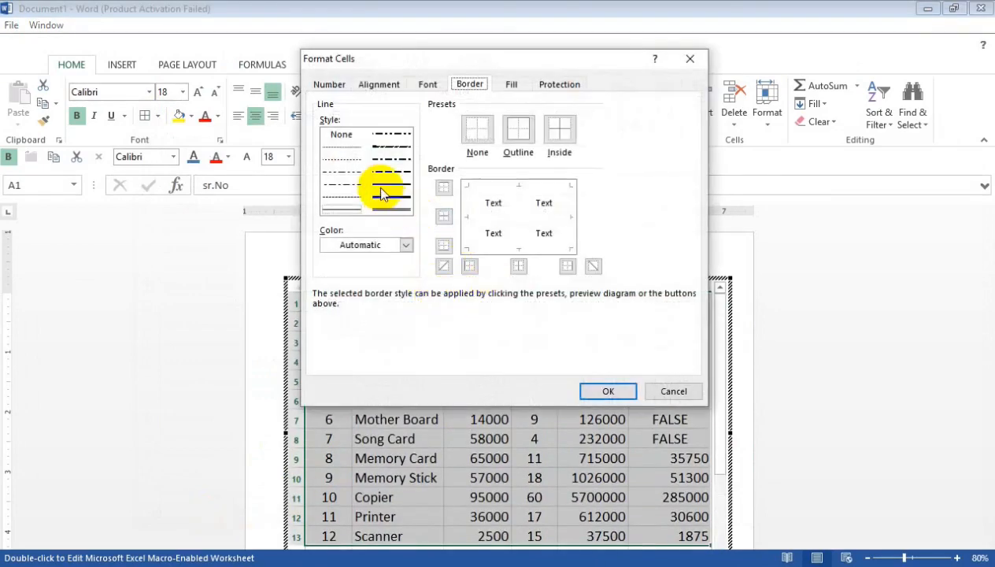
{"action": "left_click", "coordinate": [388, 197]}
{"action": "left_click", "coordinate": [506, 186]}
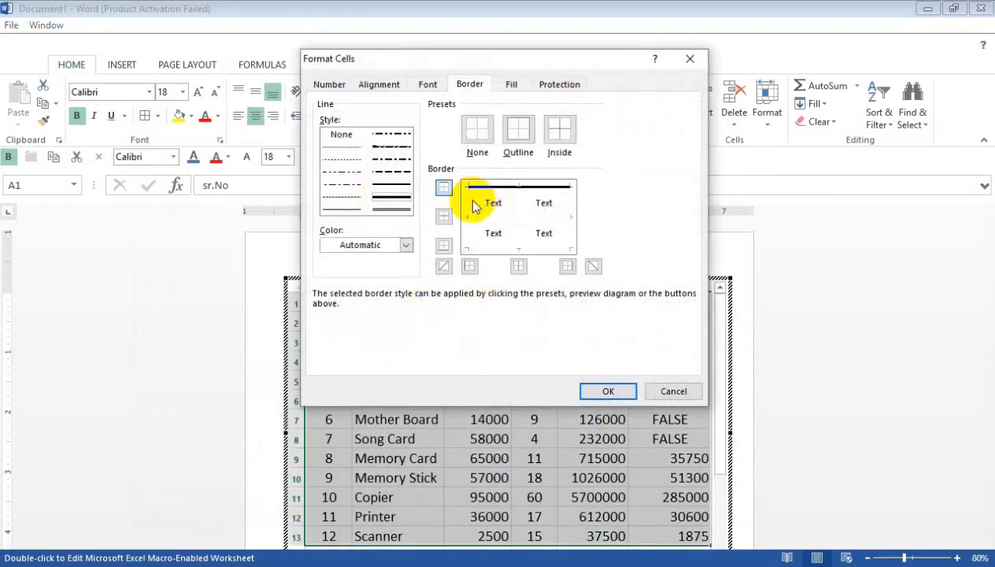
{"action": "left_click", "coordinate": [472, 216]}
{"action": "left_click", "coordinate": [477, 245]}
{"action": "left_click", "coordinate": [567, 232]}
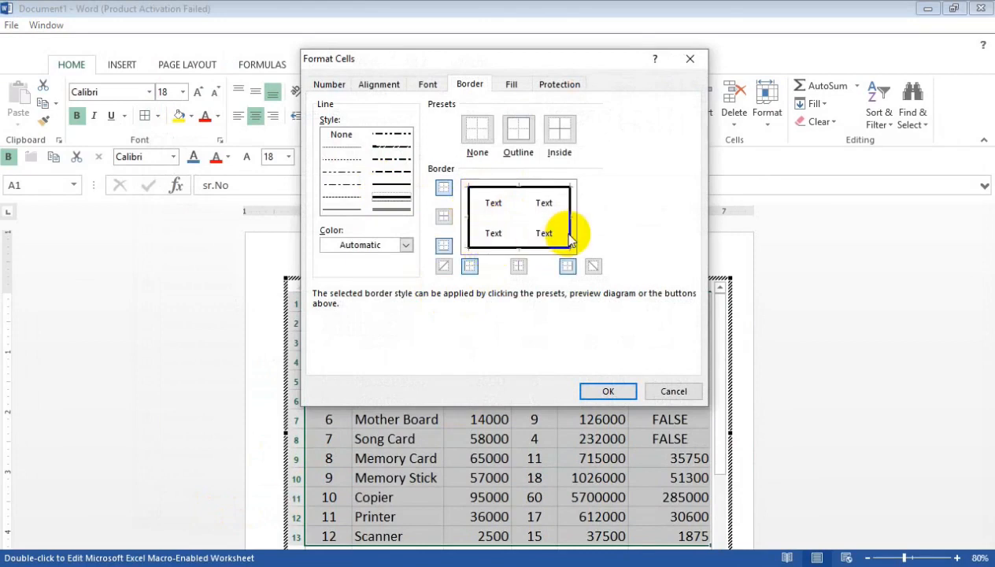
- Add fine dotted inner vertical borders and thin solid inner horizontal borders to A1 to F13, and apply the border settings
{"action": "left_click", "coordinate": [340, 149]}
{"action": "left_click", "coordinate": [519, 214]}
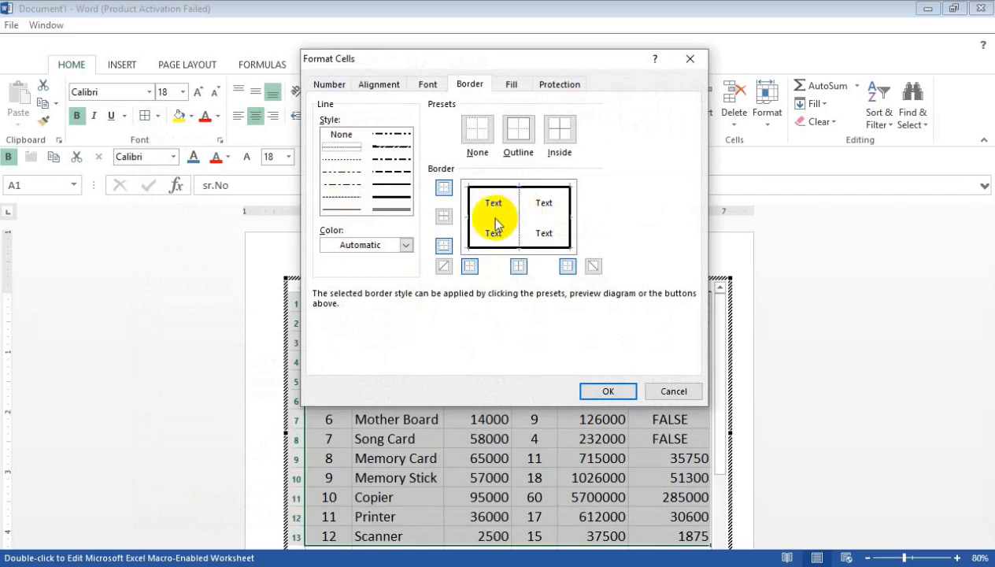
{"action": "left_click", "coordinate": [342, 209]}
{"action": "left_click", "coordinate": [495, 217]}
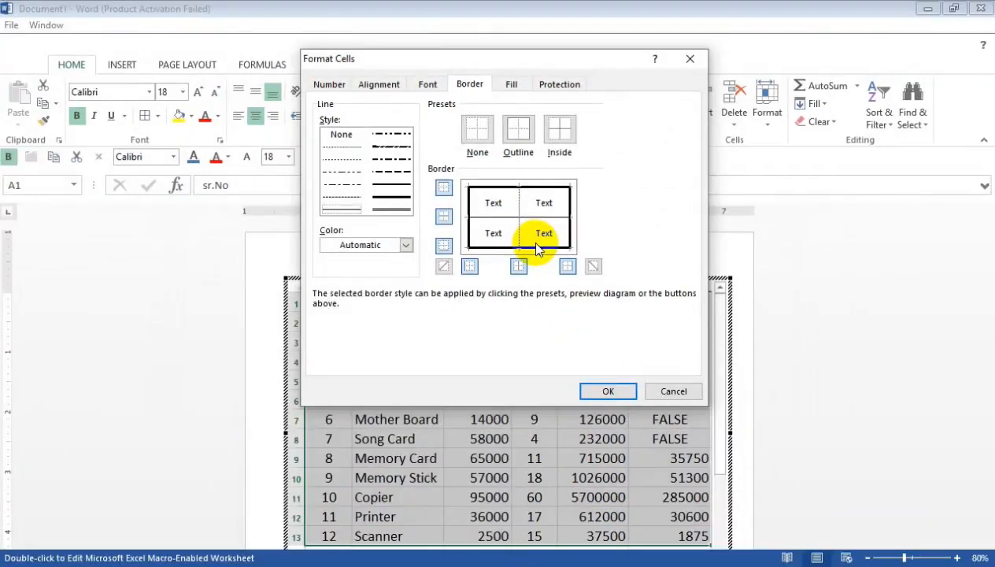
{"action": "left_click", "coordinate": [607, 391]}
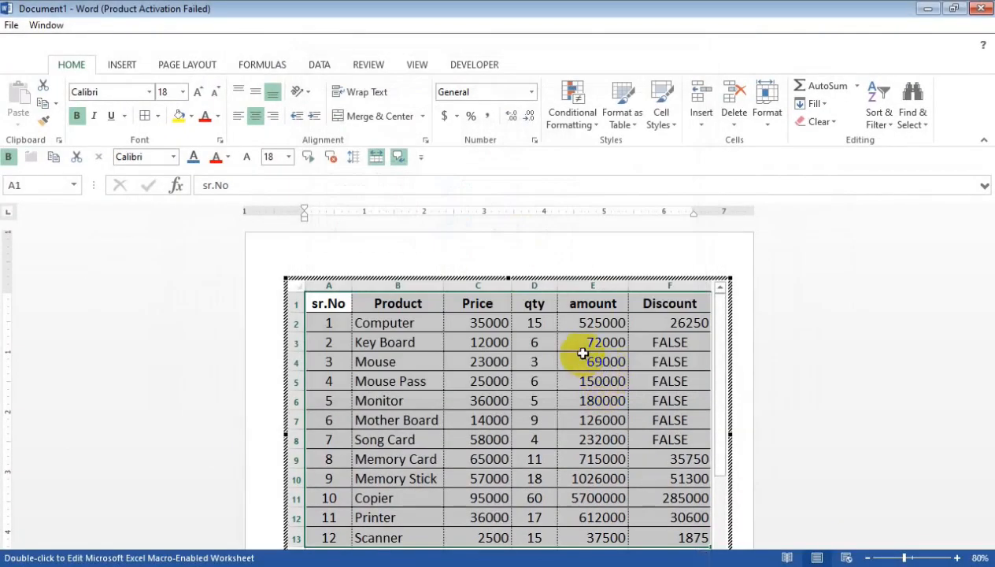
- Leave worksheet editing with the lower product rows showing and deselect the embedded table
{"action": "scroll", "coordinate": [583, 323], "scroll_direction": "down", "scroll_amount": 3}
{"action": "key", "text": "Escape"}
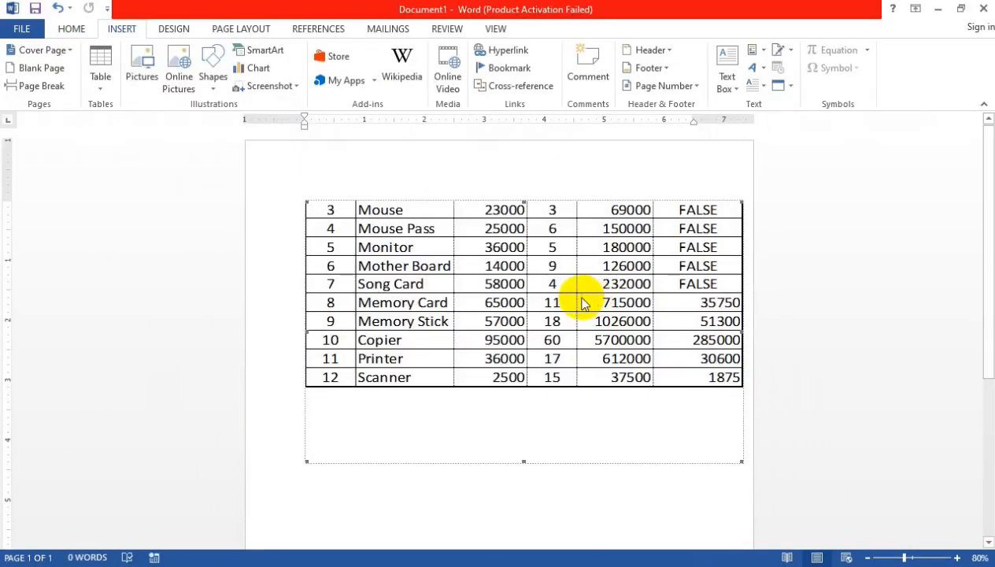
{"action": "left_click", "coordinate": [535, 241]}
{"action": "left_click_drag", "start_coordinate": [557, 236], "coordinate": [481, 234]}
{"action": "left_click", "coordinate": [560, 242]}
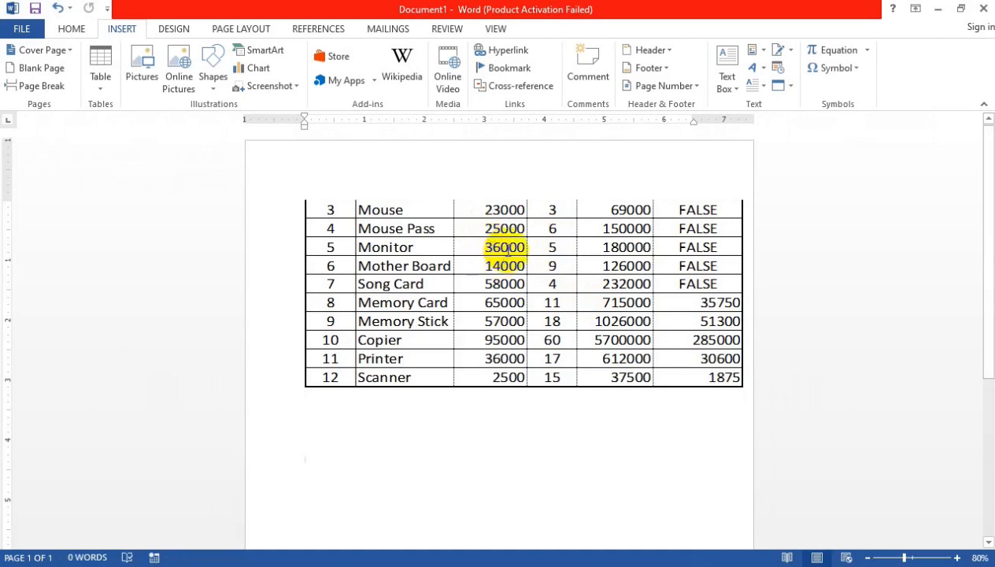
- Select the embedded table and shorten it slightly from its lower edge
{"action": "left_click", "coordinate": [499, 234]}
{"action": "left_click_drag", "start_coordinate": [539, 252], "coordinate": [461, 255]}
{"action": "left_click", "coordinate": [526, 334]}
{"action": "left_click_drag", "start_coordinate": [524, 462], "coordinate": [525, 456]}
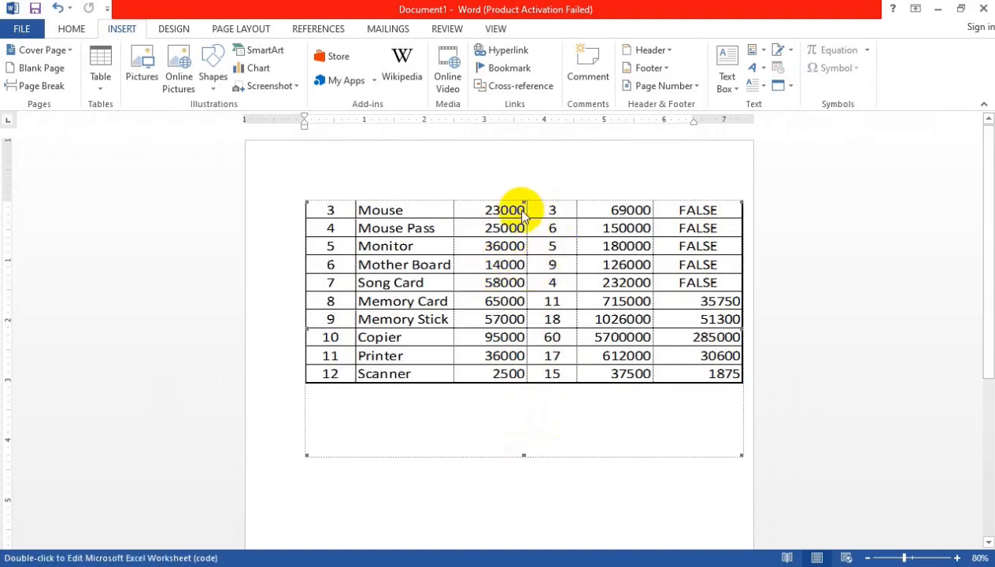
- Position the embedded table at the top center of the page with square text wrapping, and deselect it
{"action": "left_click", "coordinate": [241, 33]}
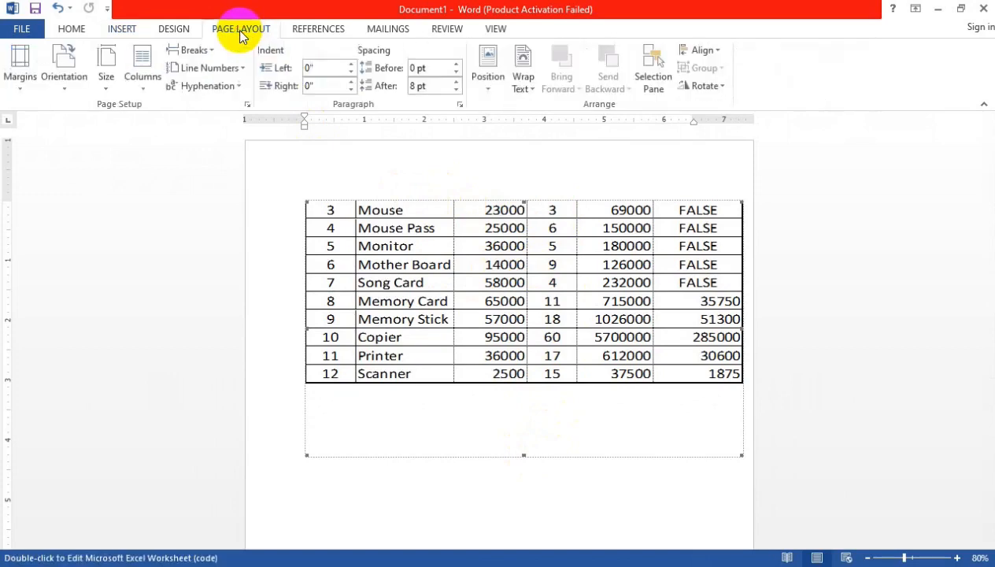
{"action": "left_click", "coordinate": [487, 89]}
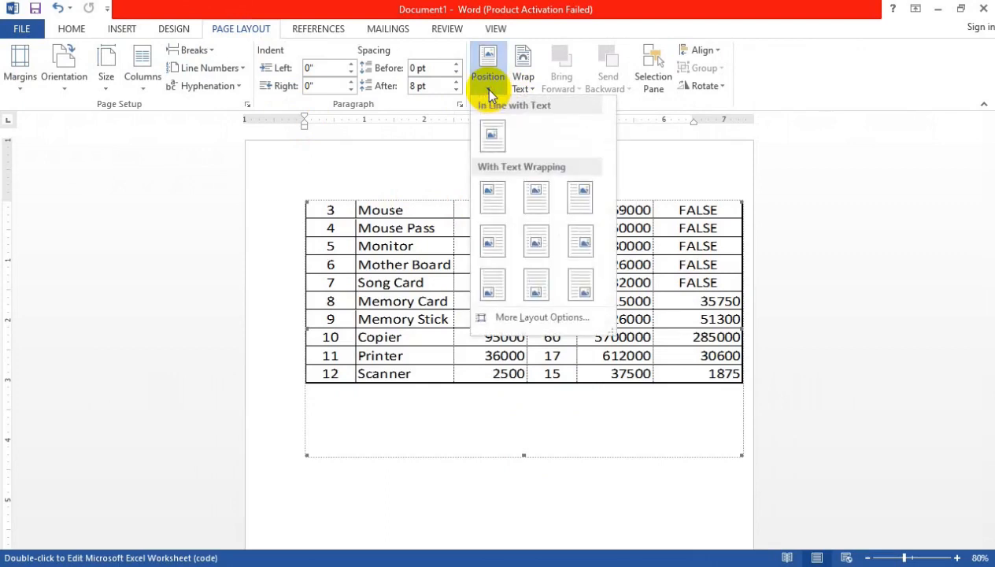
{"action": "left_click", "coordinate": [537, 200]}
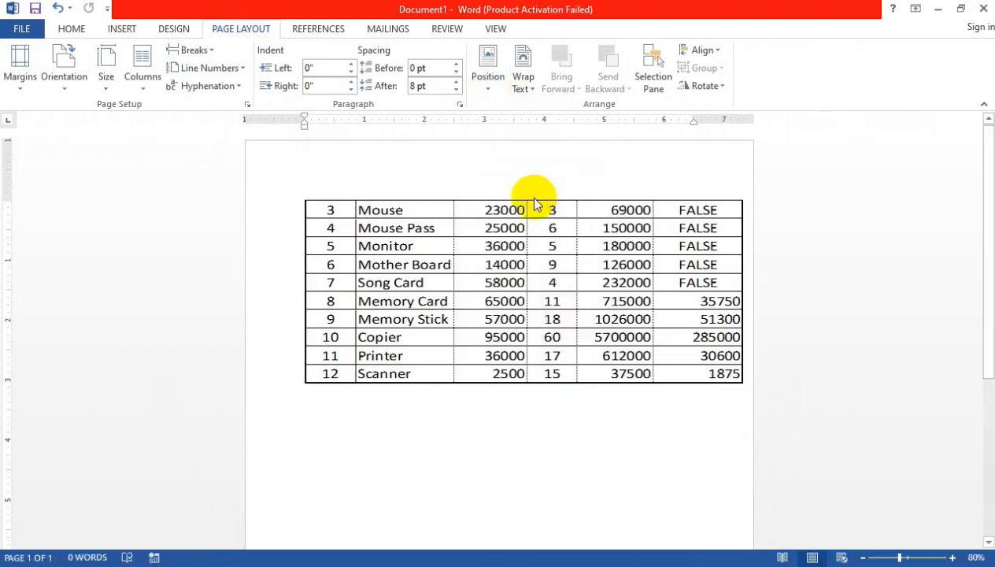
{"action": "left_click", "coordinate": [504, 203]}
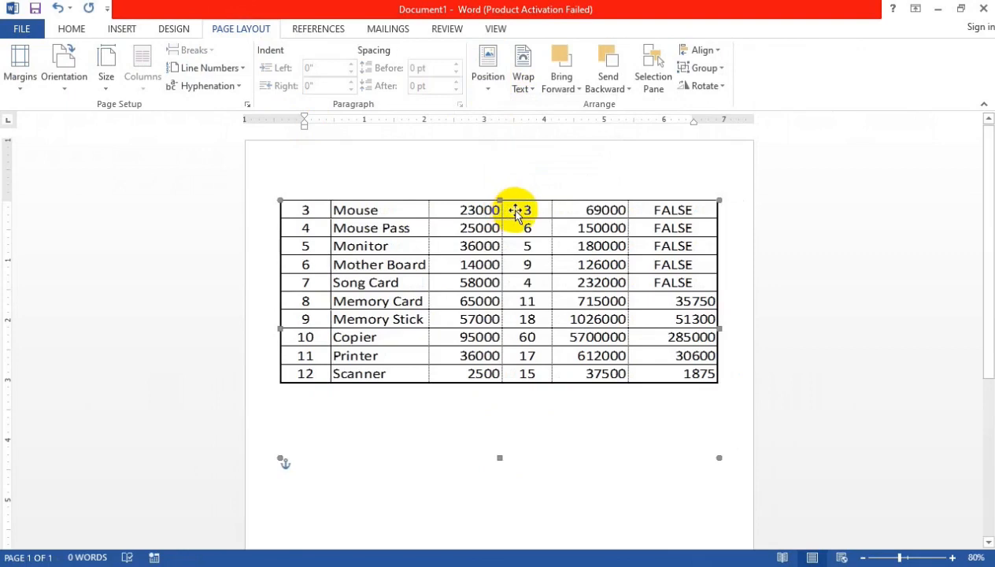
{"action": "left_click", "coordinate": [570, 484]}
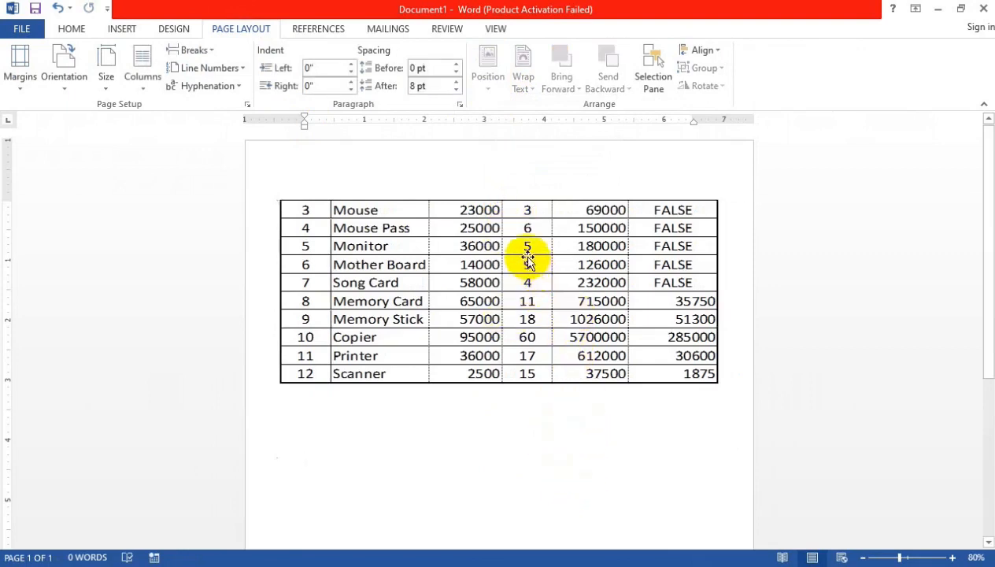
- Draw a text box about 5.92" wide and 0.65" high above the table and enter the sample text "tuytuytuytyutu"
{"action": "left_click", "coordinate": [481, 210]}
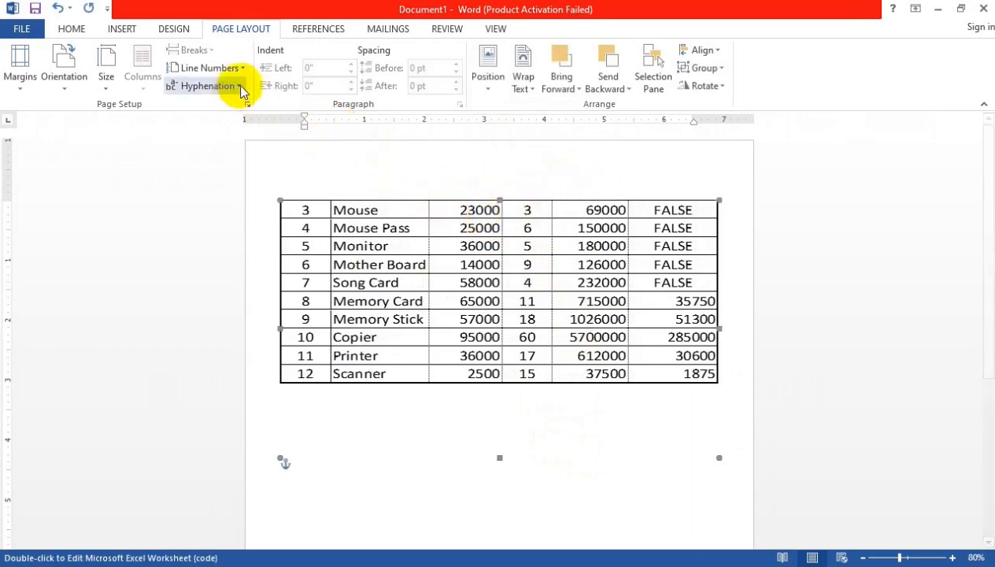
{"action": "left_click", "coordinate": [117, 29]}
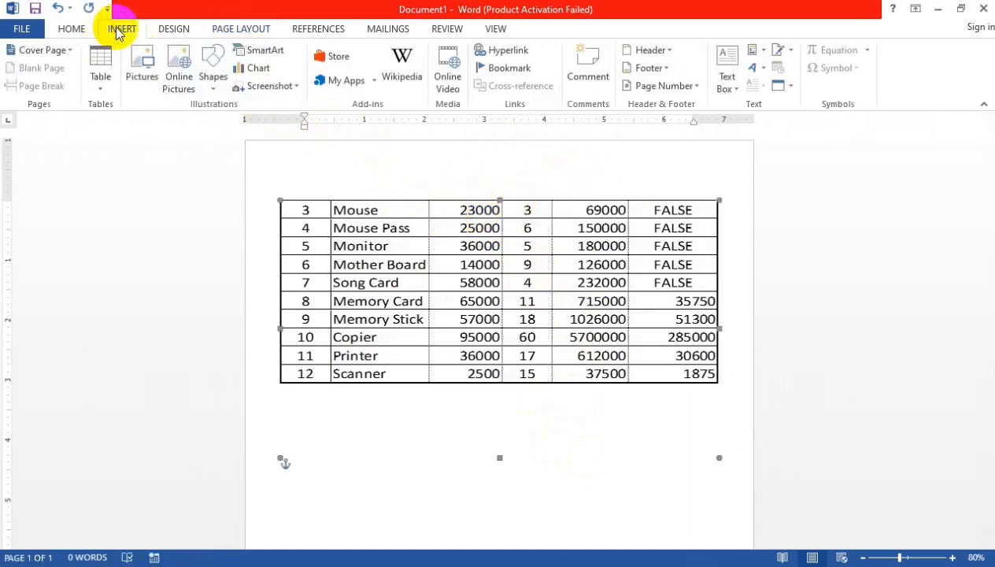
{"action": "left_click", "coordinate": [213, 79]}
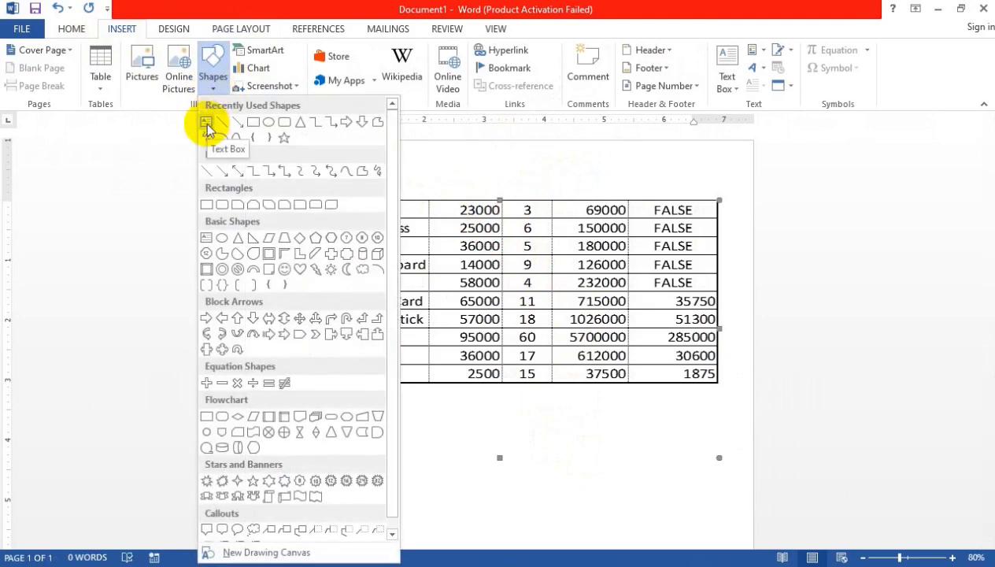
{"action": "left_click", "coordinate": [206, 126]}
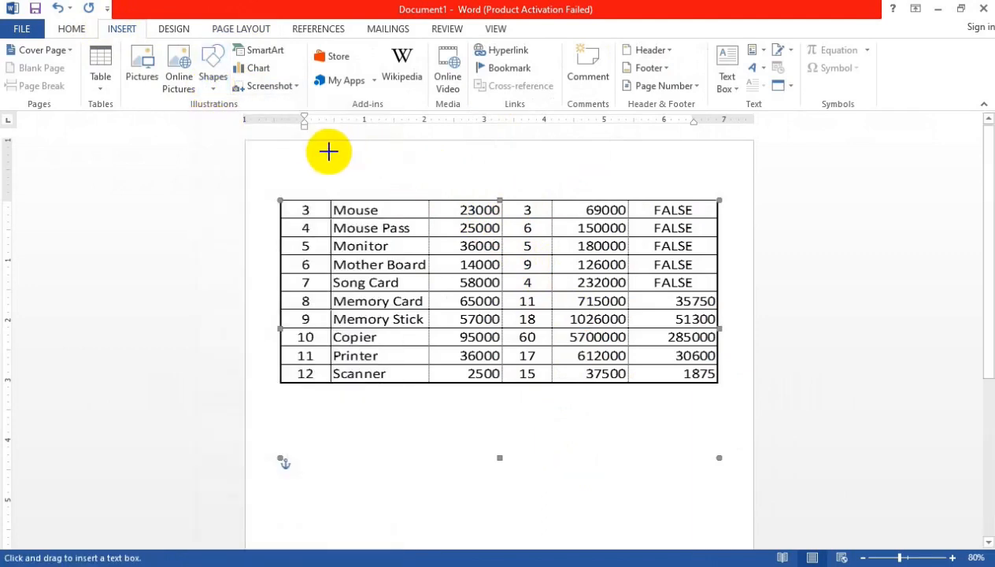
{"action": "left_click_drag", "start_coordinate": [317, 152], "coordinate": [671, 191]}
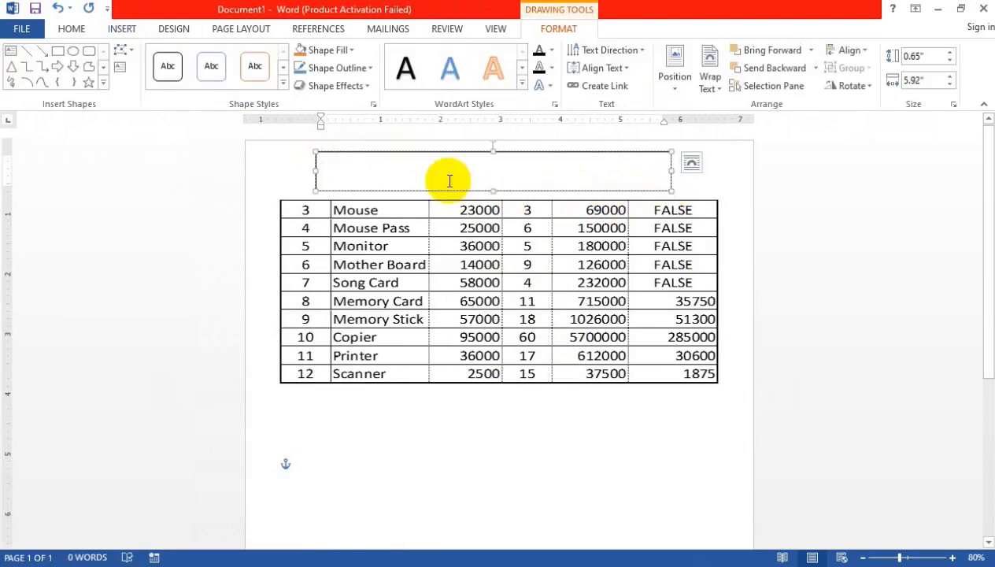
{"action": "type", "text": "tuytuytuytyutu"}
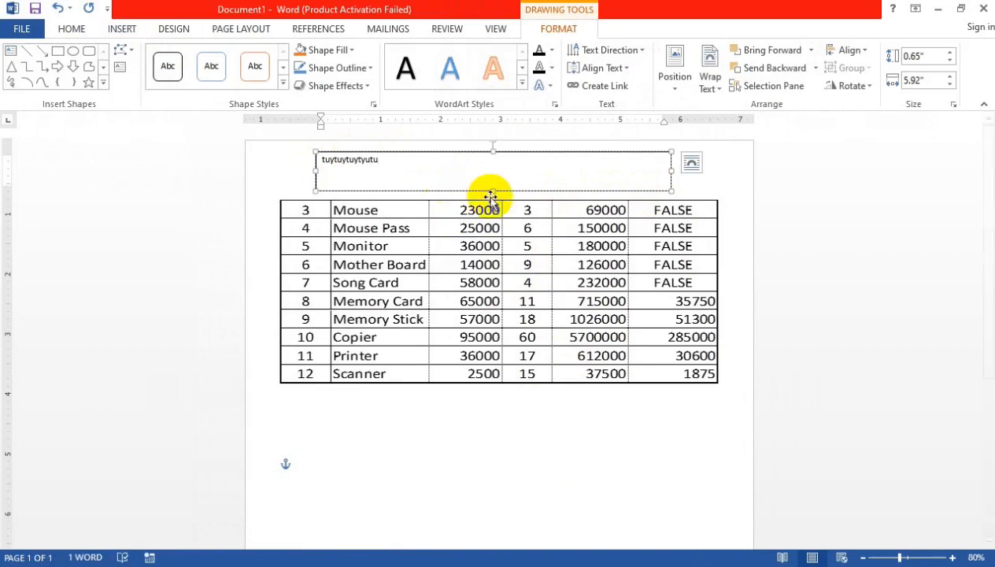
{"action": "left_click", "coordinate": [509, 263]}
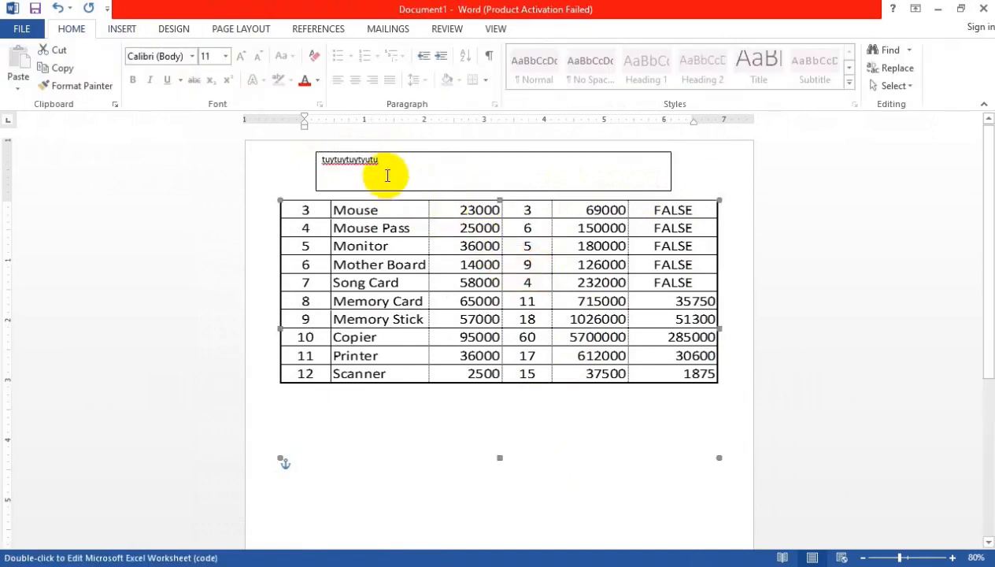
{"action": "left_click_drag", "start_coordinate": [322, 160], "coordinate": [383, 164]}
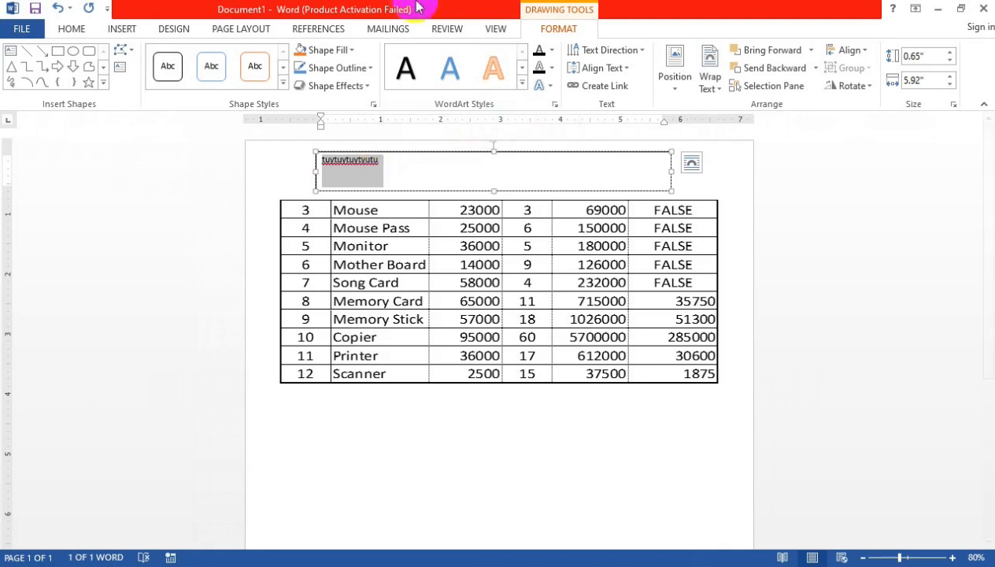
{"action": "left_click", "coordinate": [461, 264]}
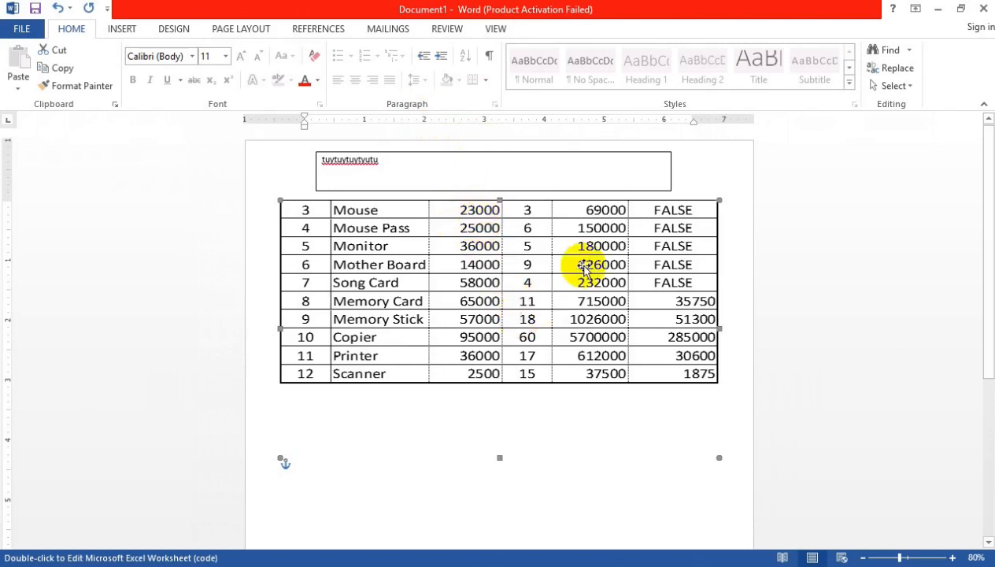
- Close the Word document without saving its changes and refresh the desktop
{"action": "left_click", "coordinate": [982, 10]}
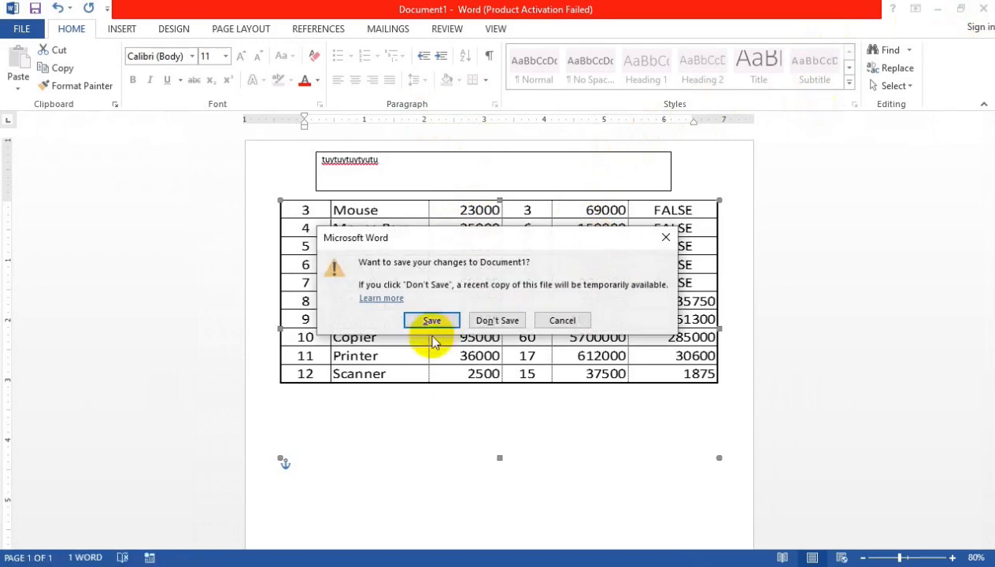
{"action": "left_click", "coordinate": [494, 320]}
{"action": "right_click", "coordinate": [721, 252]}
{"action": "left_click", "coordinate": [748, 296]}
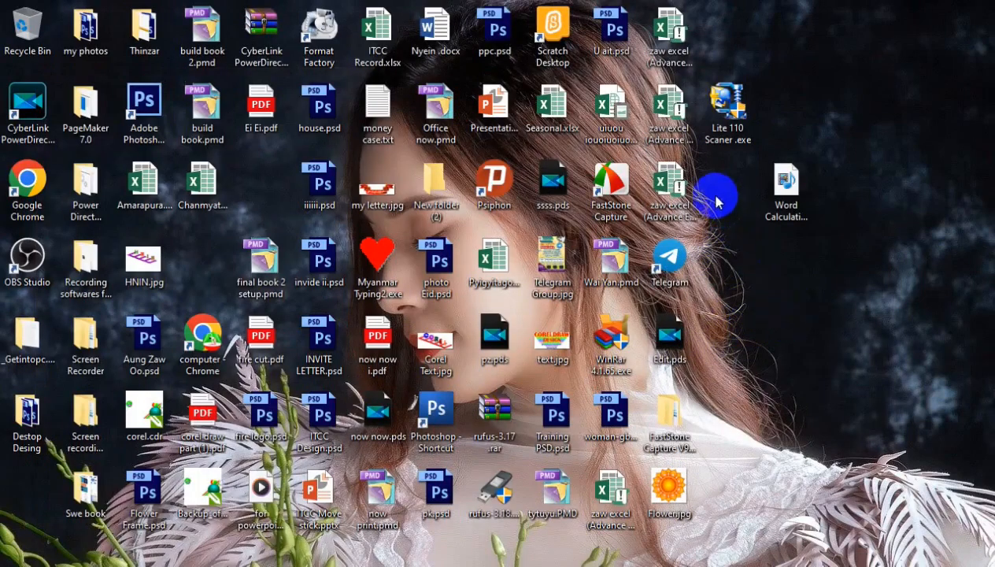
- Open the Advance Excel workbook from the desktop in Excel and look through the Daily income list on Sheet43
{"action": "left_click", "coordinate": [660, 108]}
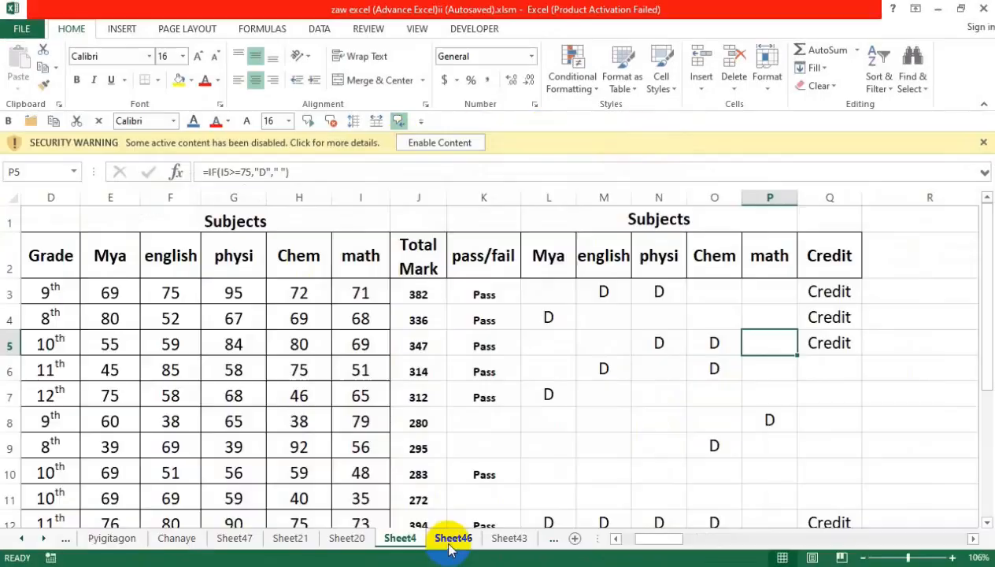
{"action": "left_click", "coordinate": [453, 538]}
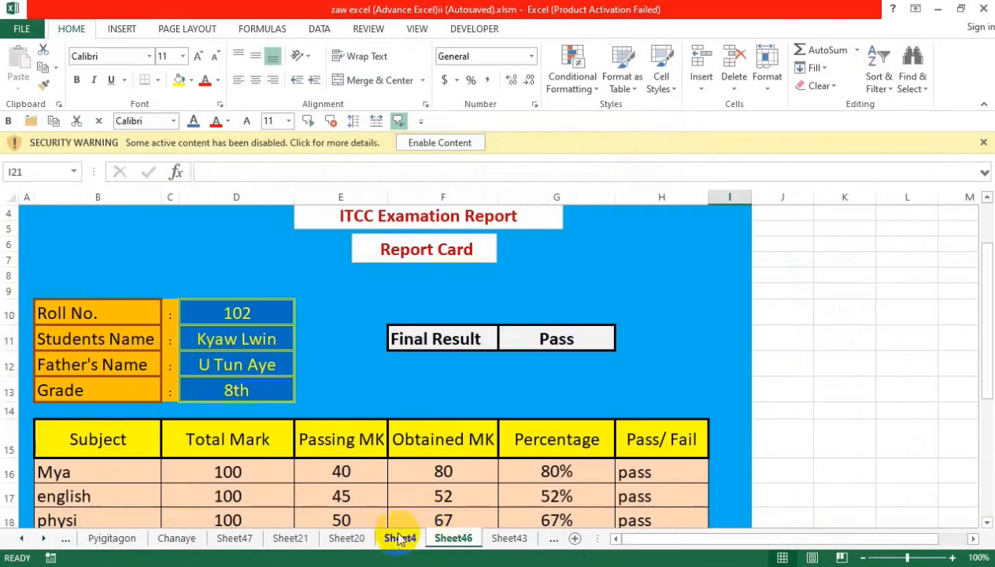
{"action": "left_click", "coordinate": [494, 541]}
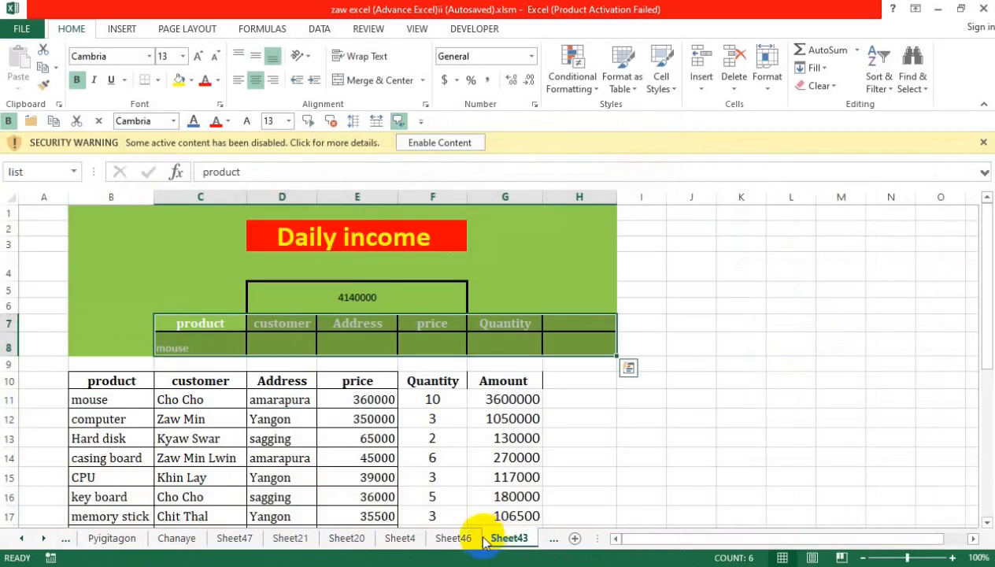
{"action": "scroll", "coordinate": [401, 398], "scroll_direction": "down", "scroll_amount": 2}
{"action": "scroll", "coordinate": [400, 401], "scroll_direction": "down", "scroll_amount": 2}
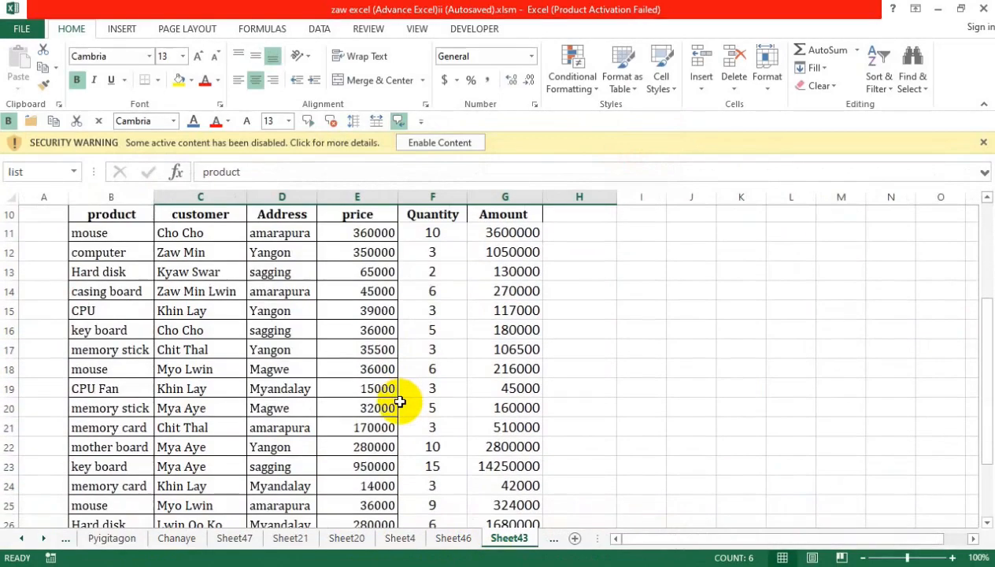
{"action": "scroll", "coordinate": [400, 398], "scroll_direction": "up", "scroll_amount": 4}
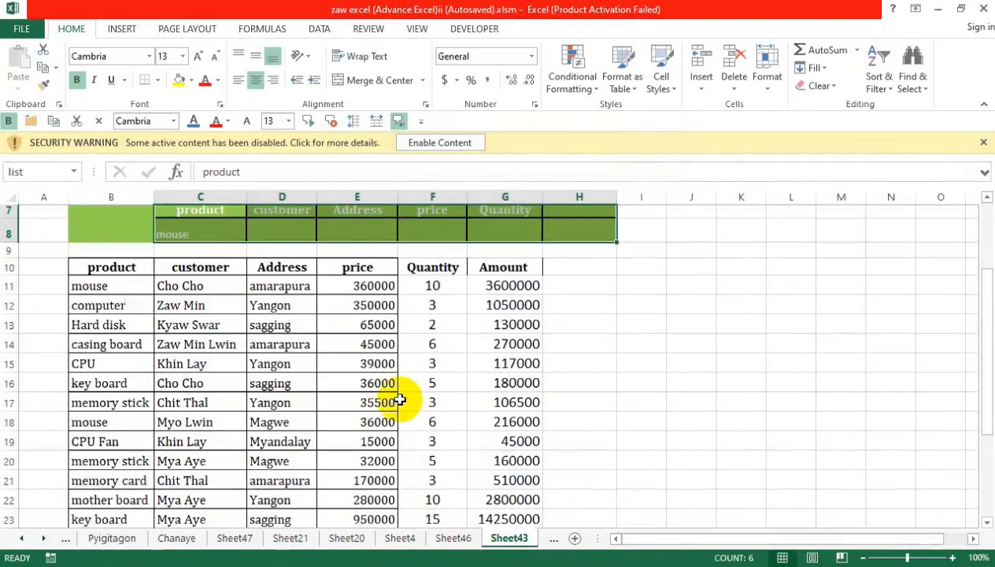
{"action": "scroll", "coordinate": [318, 356], "scroll_direction": "down", "scroll_amount": 8}
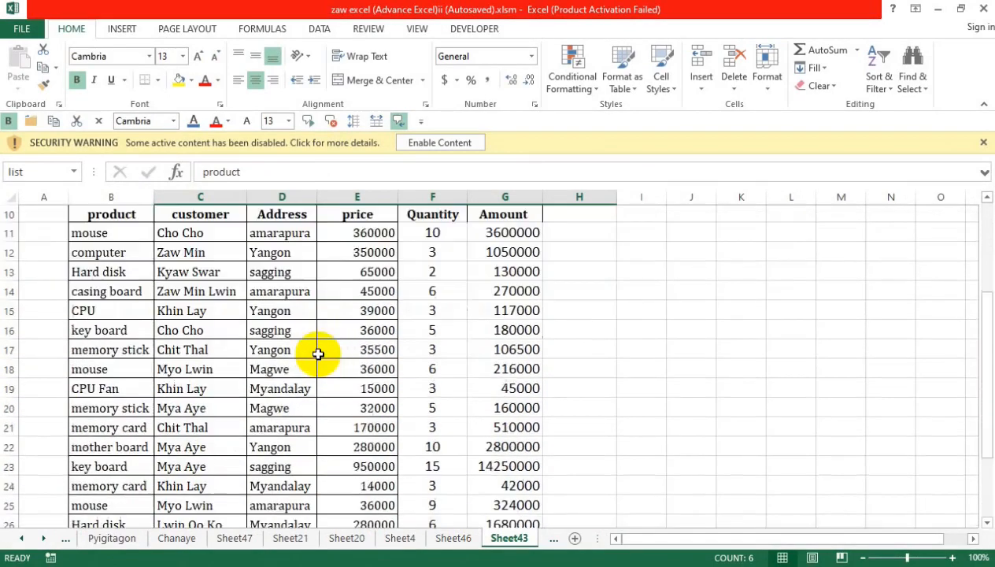
{"action": "scroll", "coordinate": [318, 355], "scroll_direction": "up", "scroll_amount": 4}
{"action": "scroll", "coordinate": [318, 354], "scroll_direction": "up", "scroll_amount": 4}
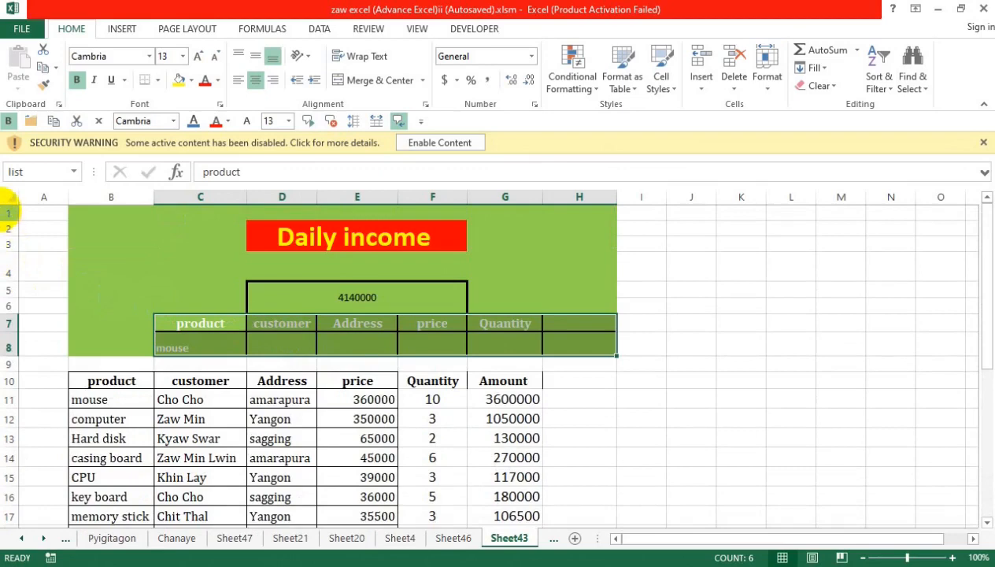
- Delete rows 1 to 9 above the product list on Sheet43
{"action": "left_click_drag", "start_coordinate": [9, 211], "coordinate": [9, 364]}
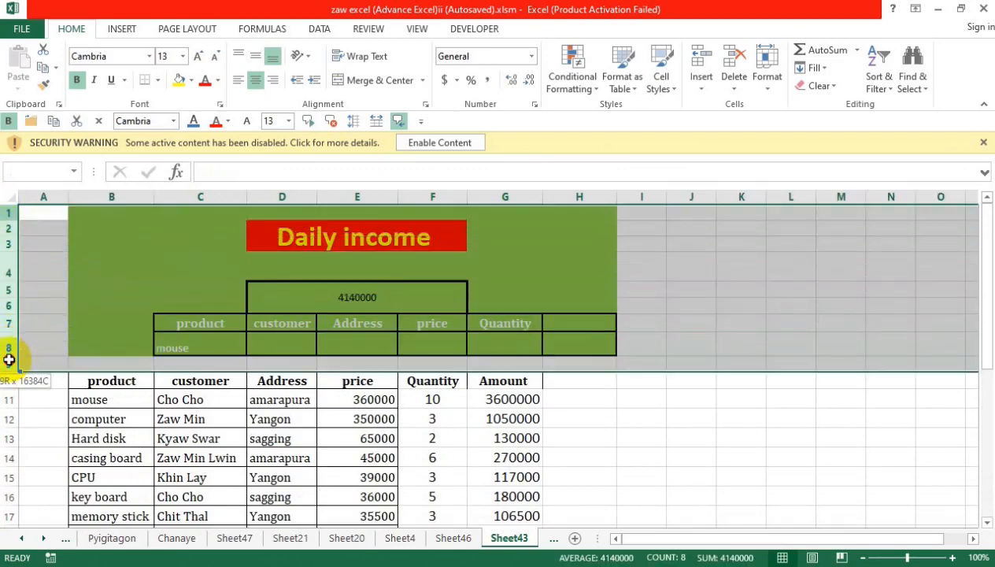
{"action": "left_click", "coordinate": [729, 75]}
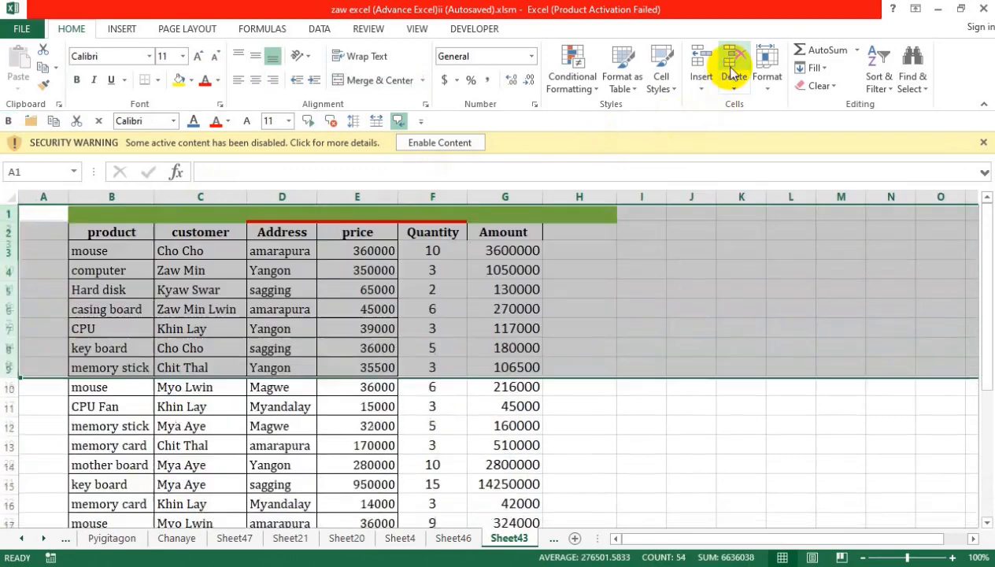
{"action": "left_click", "coordinate": [144, 252]}
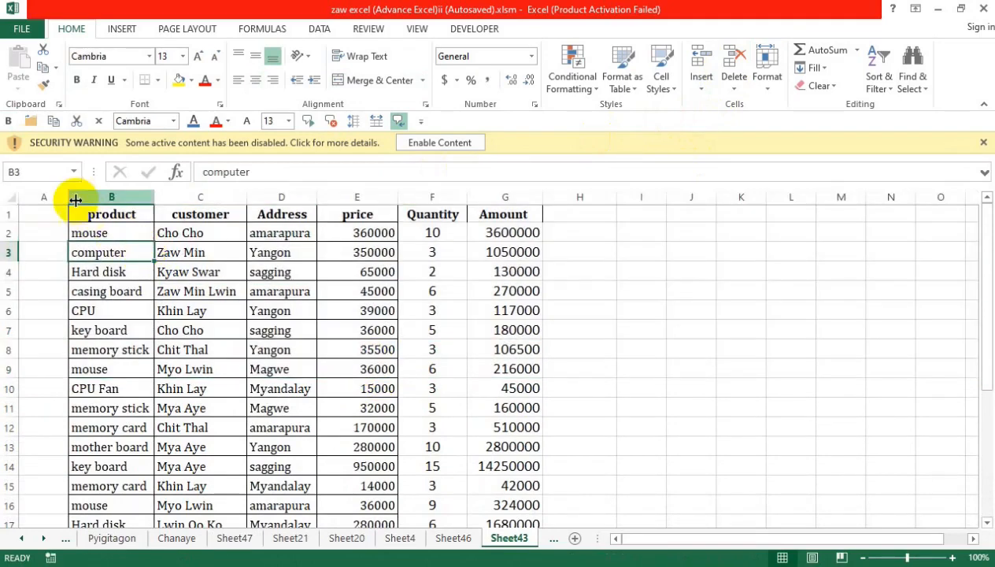
- Delete the empty column A and narrow the Quantity column slightly
{"action": "left_click", "coordinate": [43, 196]}
{"action": "left_click", "coordinate": [734, 69]}
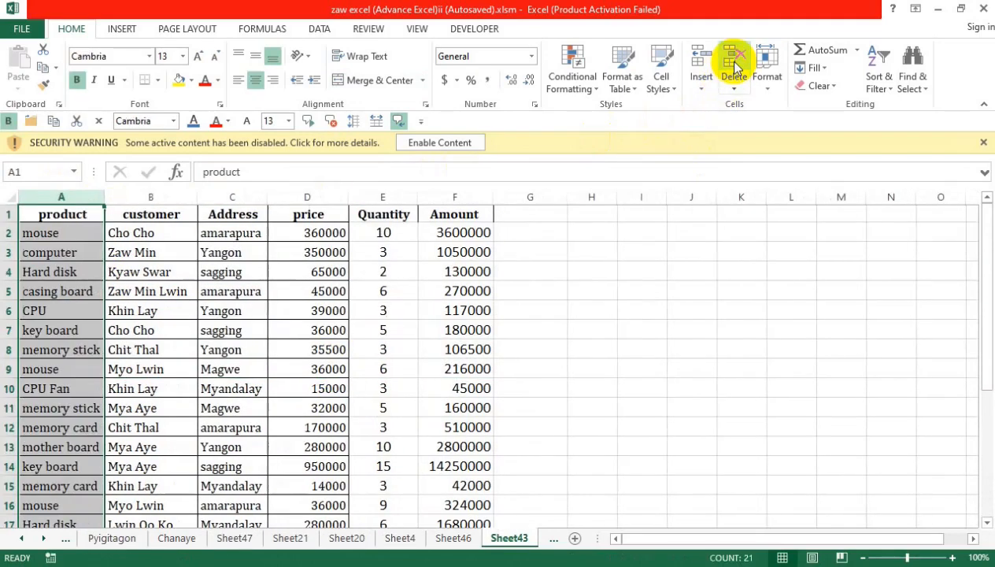
{"action": "left_click", "coordinate": [353, 311]}
{"action": "left_click_drag", "start_coordinate": [418, 197], "coordinate": [411, 197]}
- Enter the headings "sr.No", "Father's Name" and "Student's Name" in cells A25 to C25 below the product list
{"action": "scroll", "coordinate": [158, 248], "scroll_direction": "down", "scroll_amount": 4}
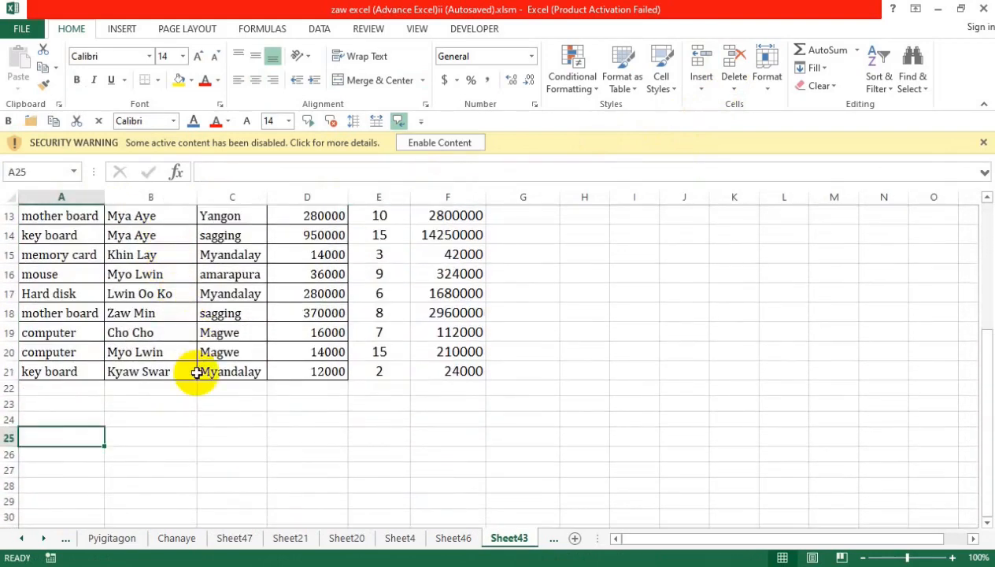
{"action": "type", "text": "sr.No"}
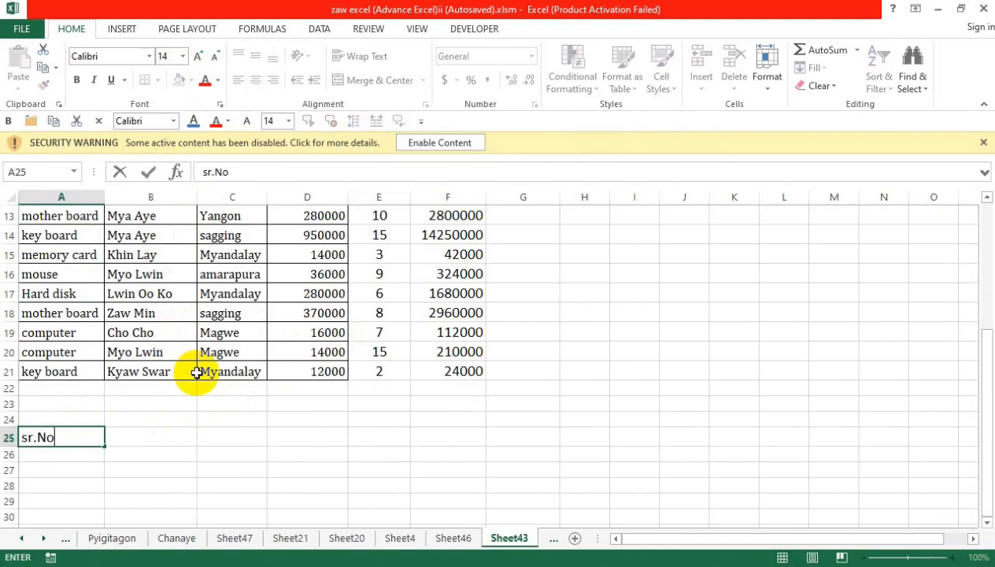
{"action": "key", "text": "Tab"}
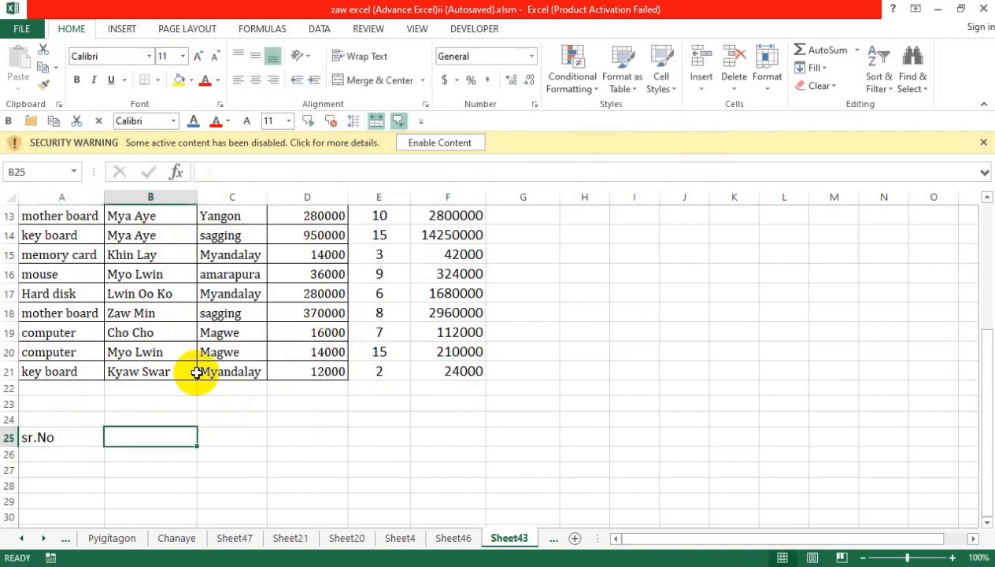
{"action": "type", "text": "Father's Name"}
{"action": "key", "text": "Tab"}
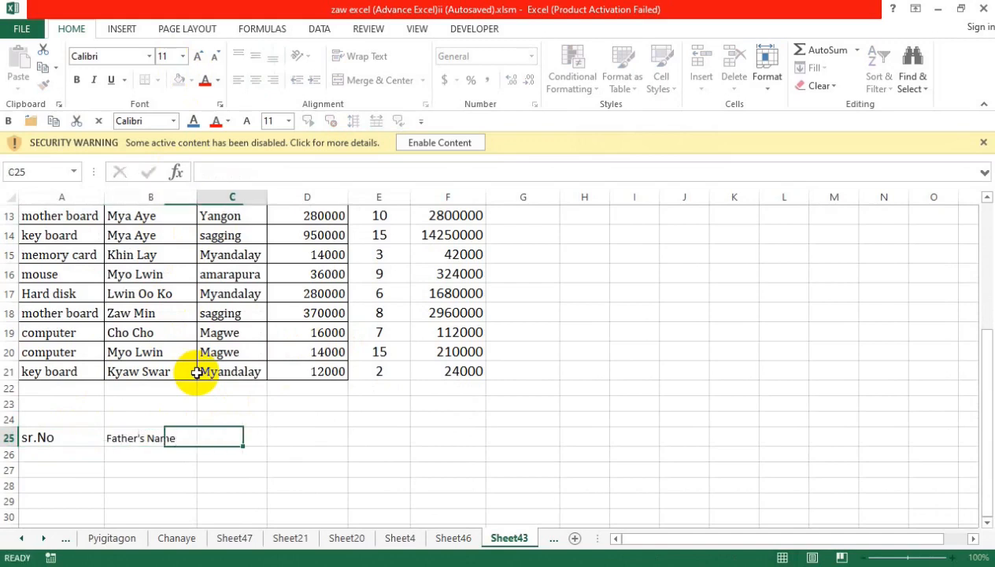
{"action": "type", "text": "Students"}
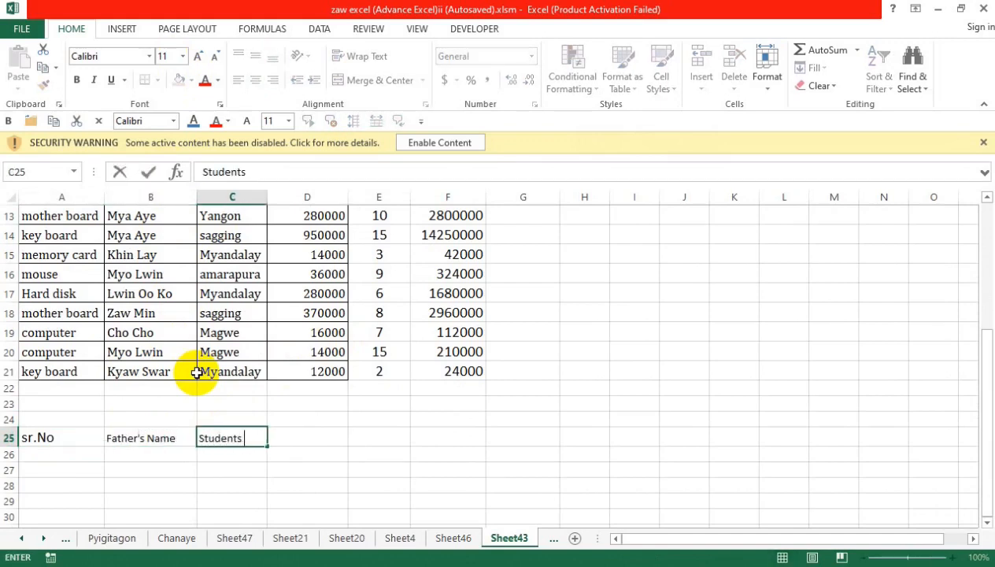
{"action": "key", "text": "BackSpace"}
{"action": "type", "text": "'s Name"}
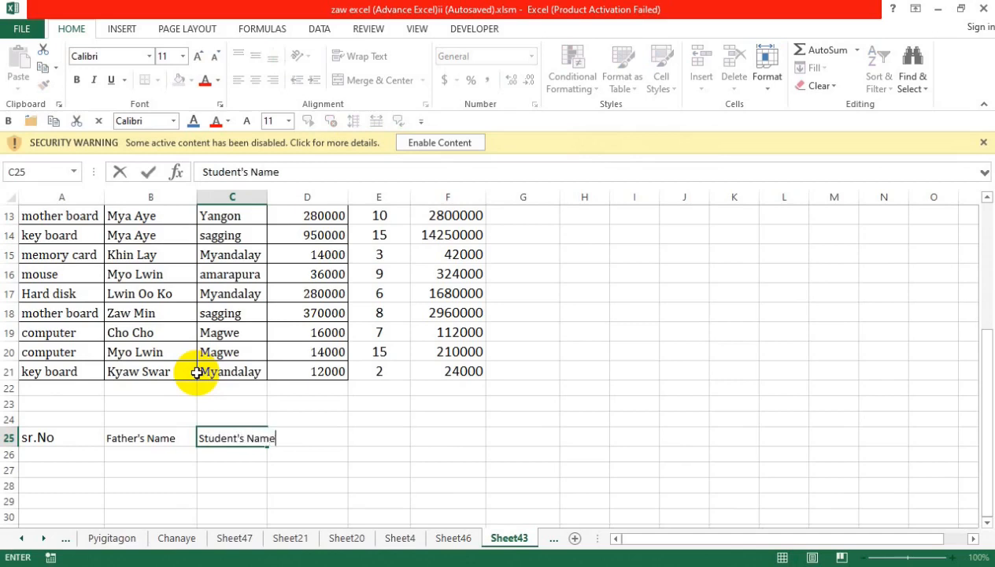
{"action": "key", "text": "Tab"}
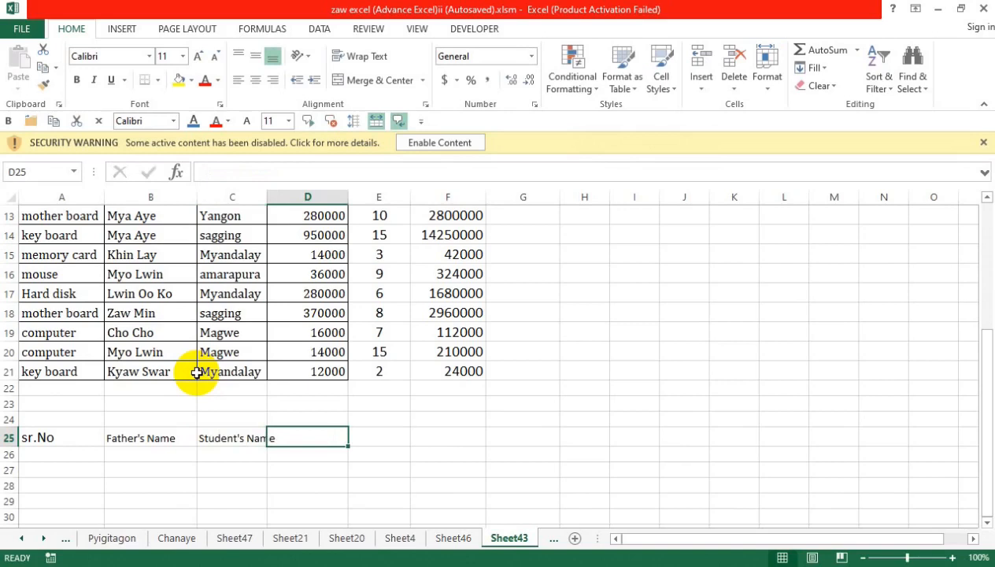
- Enter the heading "Subjects" in D25 and fill serial numbers 1 to 19 down A26:A44
{"action": "type", "text": "Sub"}
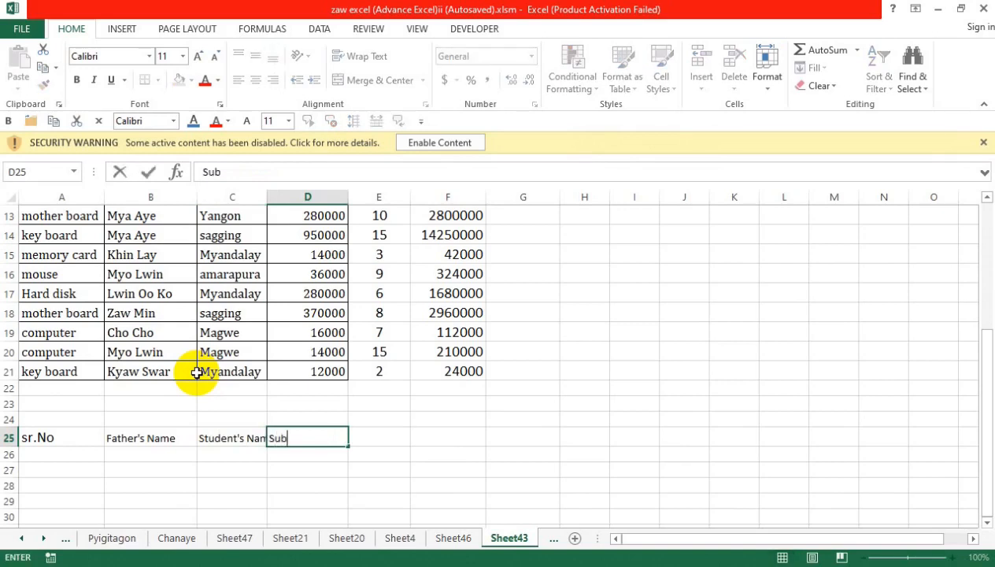
{"action": "type", "text": "jects"}
{"action": "left_click", "coordinate": [65, 449]}
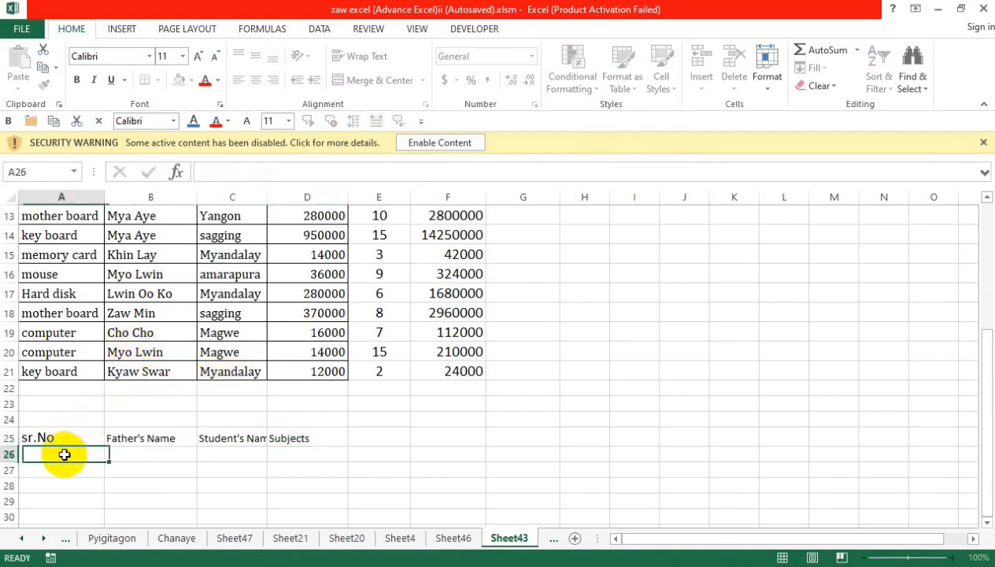
{"action": "type", "text": "1"}
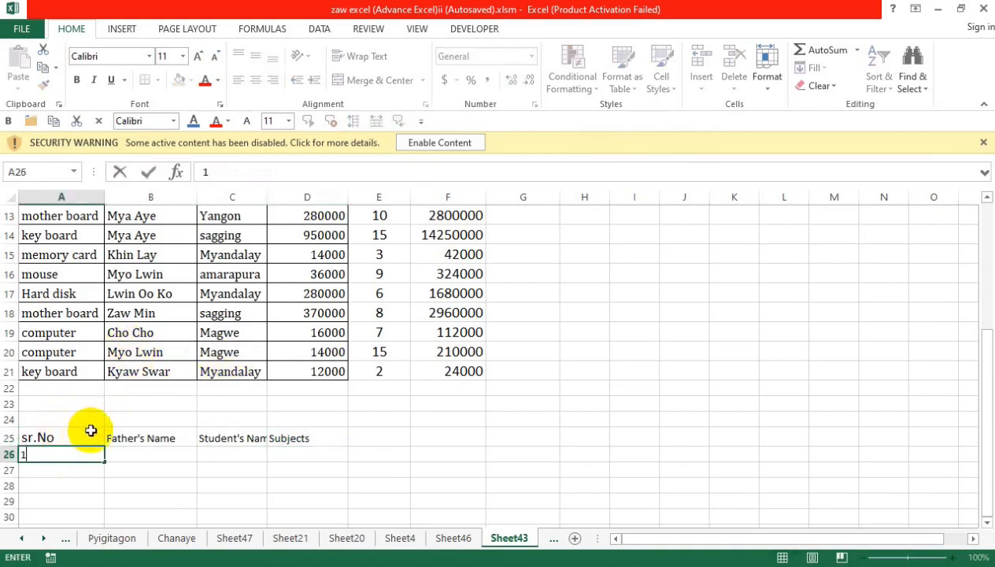
{"action": "left_click_drag", "start_coordinate": [104, 461], "coordinate": [119, 400]}
{"action": "scroll", "coordinate": [127, 323], "scroll_direction": "up", "scroll_amount": 4}
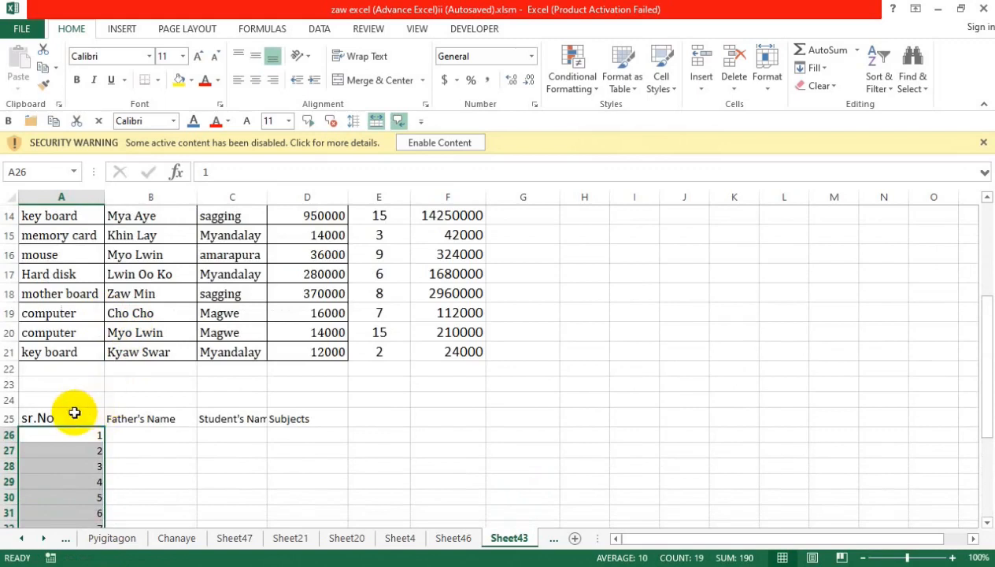
- Narrow column A to fit the serial numbers and center the numbers in A26:A44
{"action": "left_click_drag", "start_coordinate": [104, 197], "coordinate": [61, 197]}
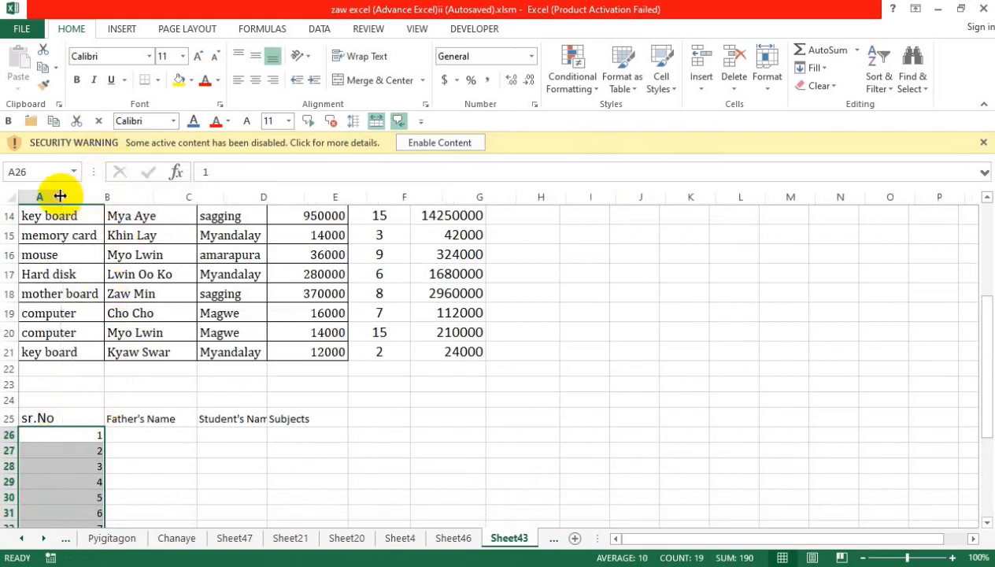
{"action": "left_click", "coordinate": [50, 438]}
{"action": "scroll", "coordinate": [49, 438], "scroll_direction": "down", "scroll_amount": 2}
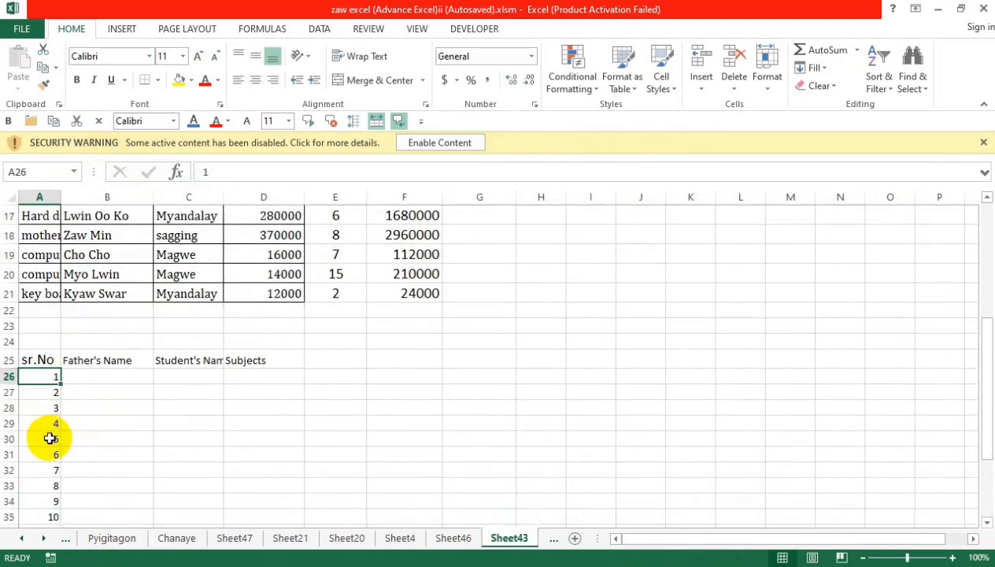
{"action": "left_click_drag", "start_coordinate": [49, 318], "coordinate": [37, 498]}
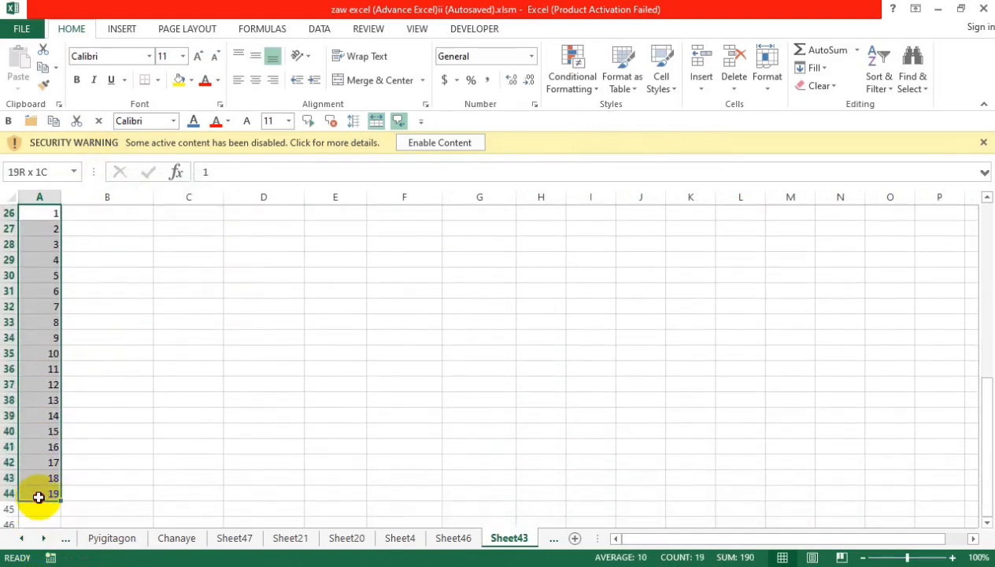
{"action": "left_click", "coordinate": [254, 82]}
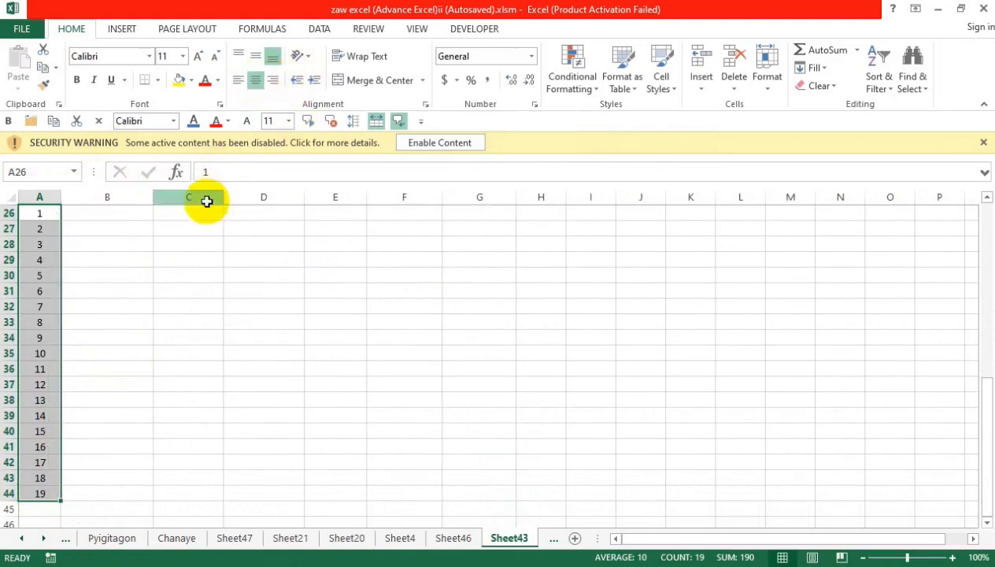
- Widen column A so the product names in the list above fit in full
{"action": "scroll", "coordinate": [195, 260], "scroll_direction": "up", "scroll_amount": 8}
{"action": "scroll", "coordinate": [192, 281], "scroll_direction": "up", "scroll_amount": 1}
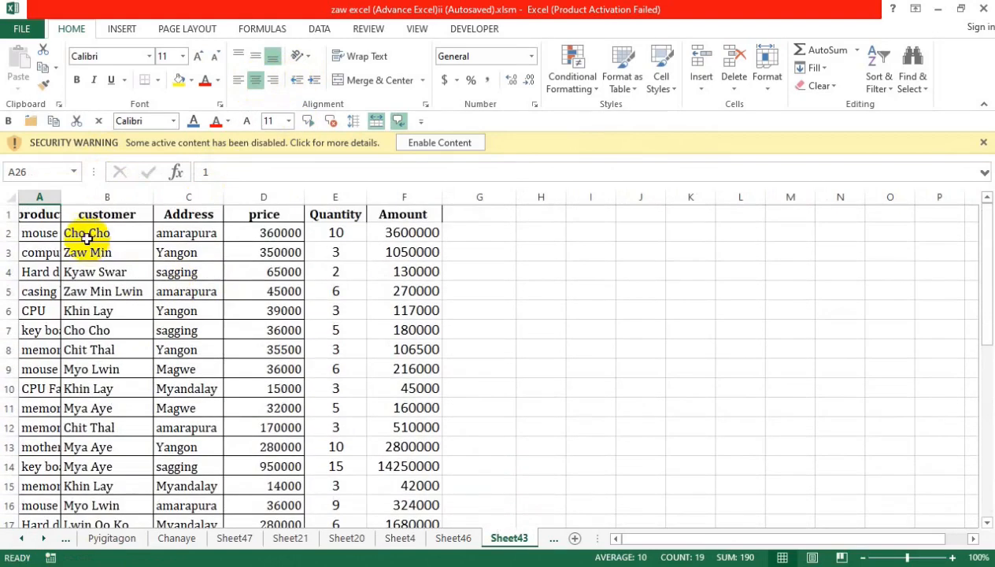
{"action": "left_click", "coordinate": [48, 215]}
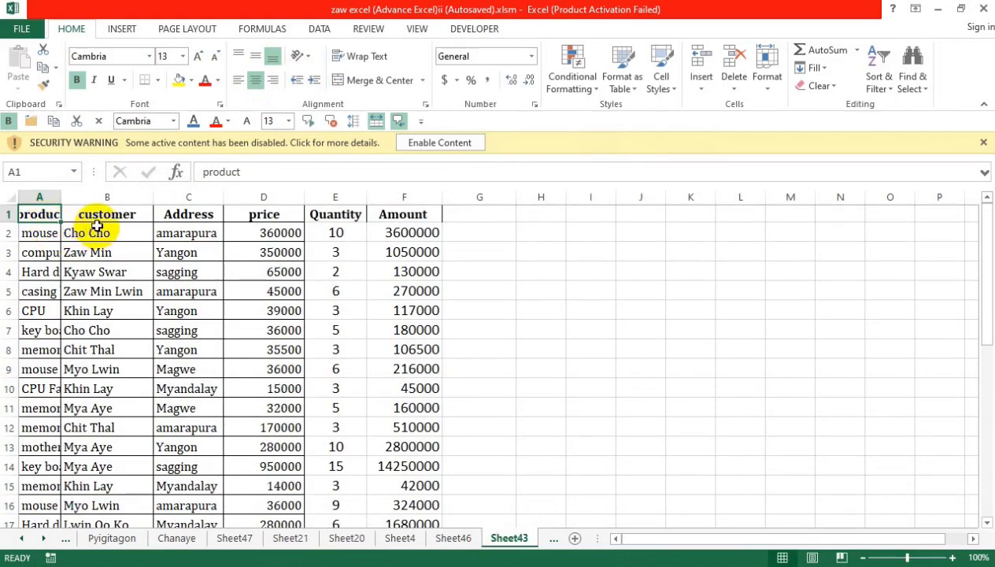
{"action": "scroll", "coordinate": [97, 225], "scroll_direction": "down", "scroll_amount": 4}
{"action": "scroll", "coordinate": [97, 226], "scroll_direction": "down", "scroll_amount": 2}
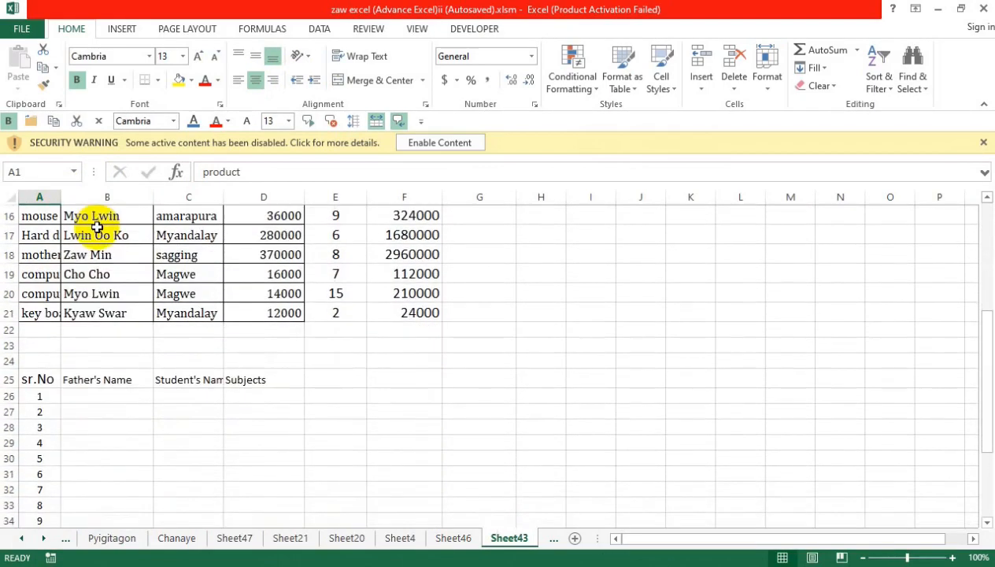
{"action": "left_click", "coordinate": [106, 401]}
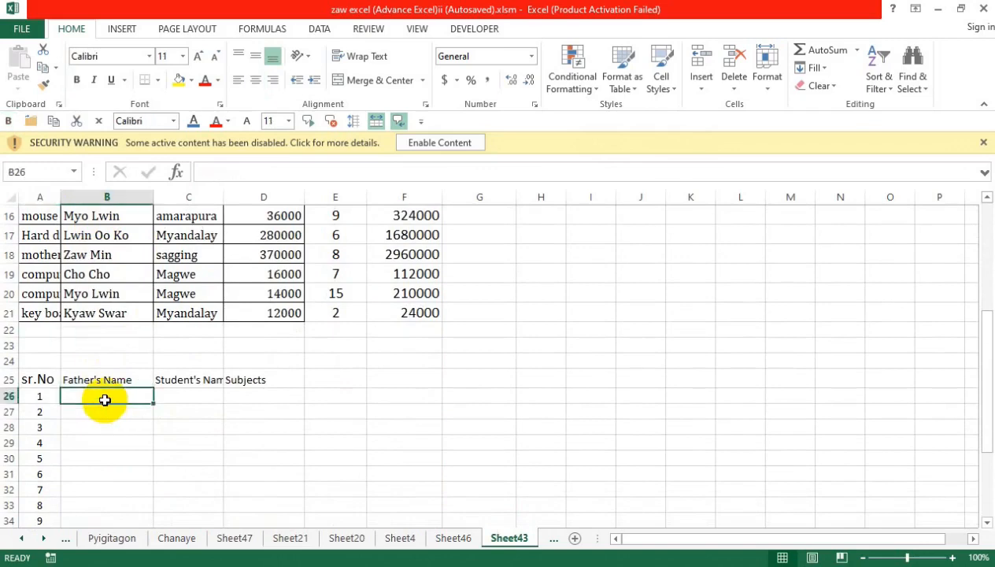
{"action": "scroll", "coordinate": [219, 360], "scroll_direction": "up", "scroll_amount": 5}
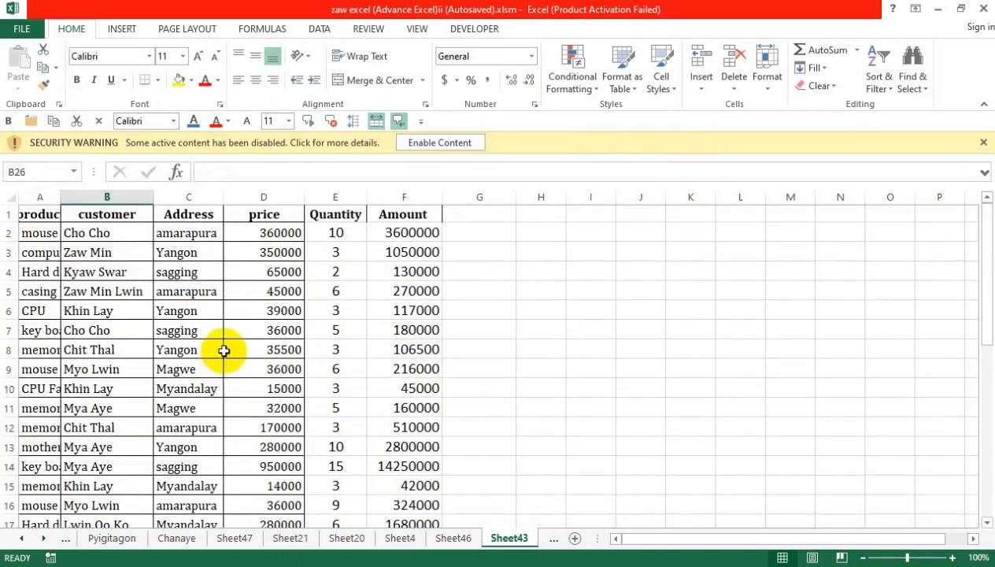
{"action": "left_click_drag", "start_coordinate": [61, 197], "coordinate": [118, 199]}
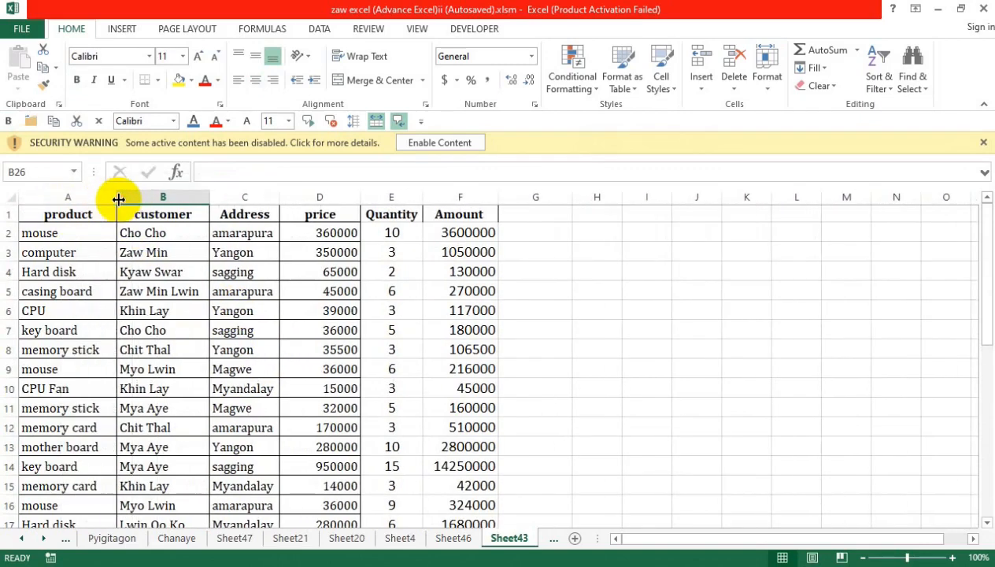
{"action": "scroll", "coordinate": [261, 246], "scroll_direction": "down", "scroll_amount": 2}
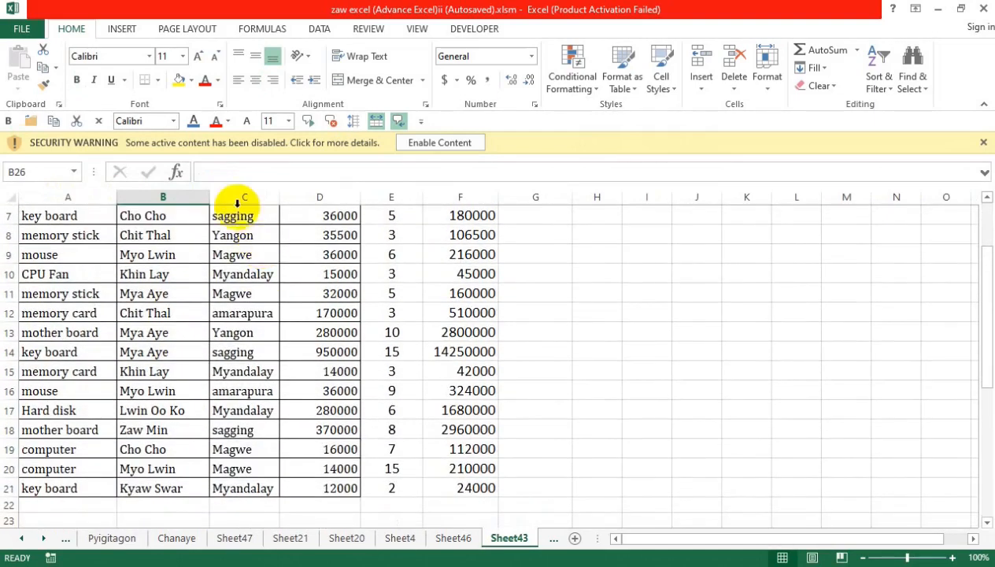
{"action": "left_click", "coordinate": [160, 196]}
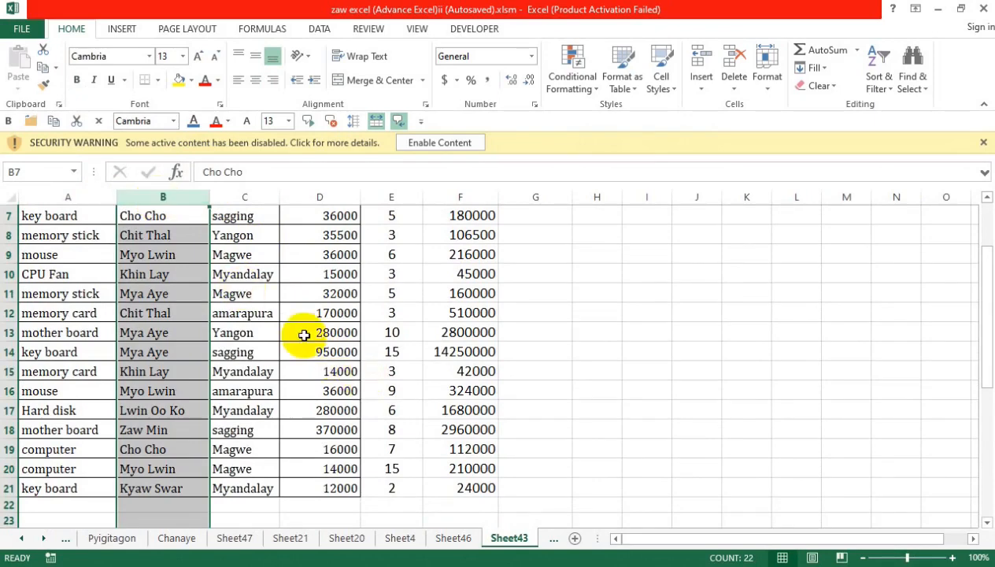
{"action": "left_click", "coordinate": [247, 195]}
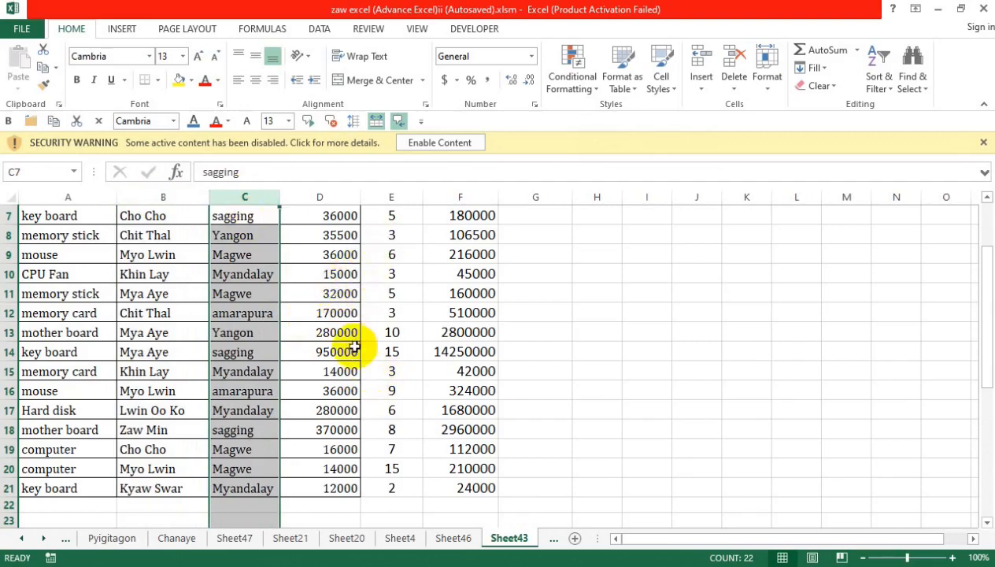
- Enter the headings "Sr.No", "Father's Name", "student's Name", "Subject" and "Total Marks" in cells I4 to M4 beside the product list
{"action": "scroll", "coordinate": [354, 347], "scroll_direction": "up", "scroll_amount": 2}
{"action": "left_click", "coordinate": [661, 258]}
{"action": "type", "text": "s"}
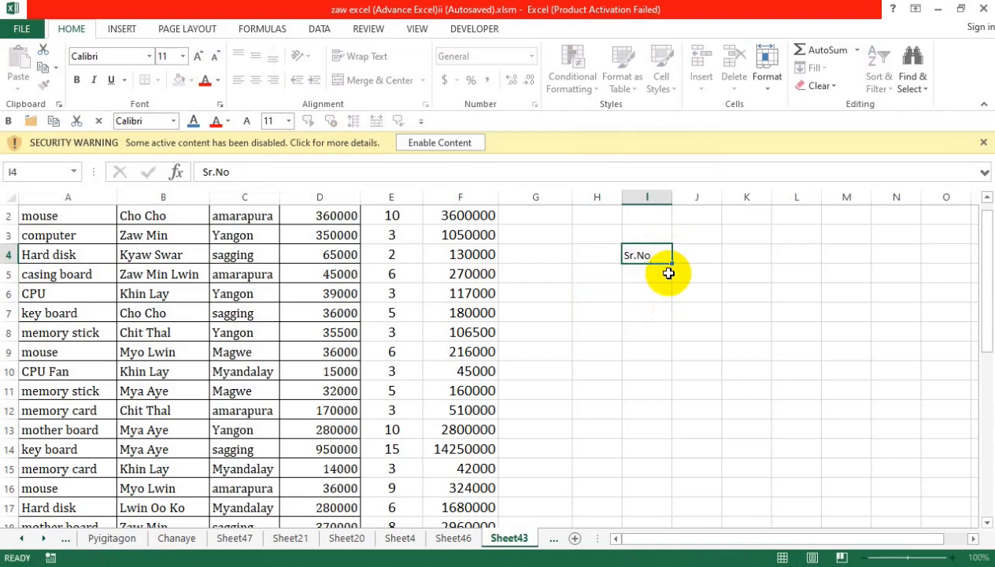
{"action": "key", "text": "Right"}
{"action": "type", "text": "Father's Name"}
{"action": "key", "text": "Right"}
{"action": "type", "text": "students'"}
{"action": "type", "text": " Name"}
{"action": "key", "text": "Right"}
{"action": "type", "text": "Subject"}
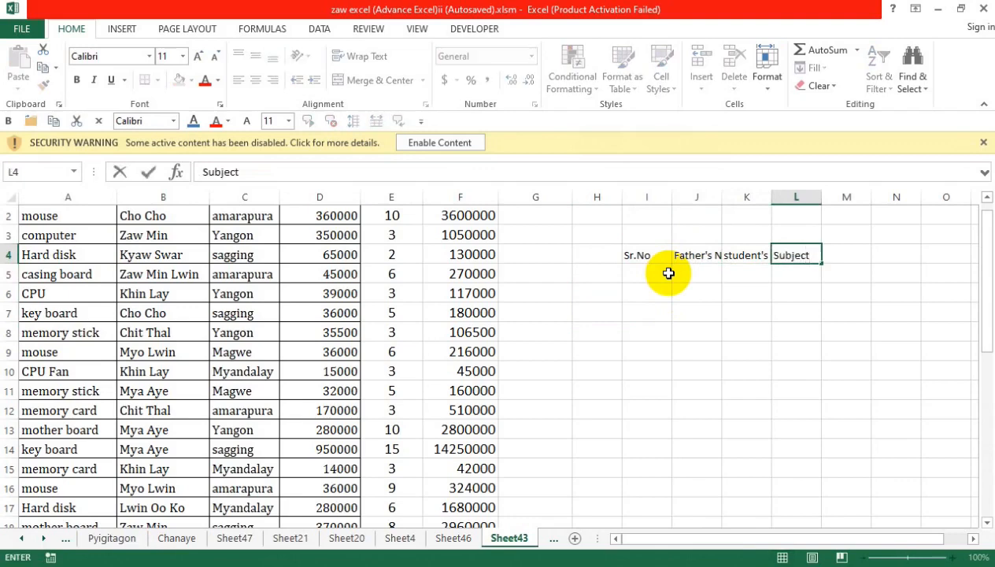
{"action": "key", "text": "Right"}
{"action": "type", "text": "Total Marks"}
- Autofit columns J and K to their headings and clear the "Total Marks" heading from M4
{"action": "left_click", "coordinate": [649, 276]}
{"action": "double_click", "coordinate": [722, 196]}
{"action": "left_click", "coordinate": [708, 276]}
{"action": "double_click", "coordinate": [827, 196]}
{"action": "left_click", "coordinate": [830, 272]}
{"action": "left_click_drag", "start_coordinate": [725, 274], "coordinate": [740, 449]}
{"action": "left_click", "coordinate": [839, 272]}
{"action": "left_click", "coordinate": [898, 278]}
{"action": "left_click", "coordinate": [955, 258]}
{"action": "key", "text": "Delete"}
{"action": "left_click_drag", "start_coordinate": [799, 540], "coordinate": [824, 540]}
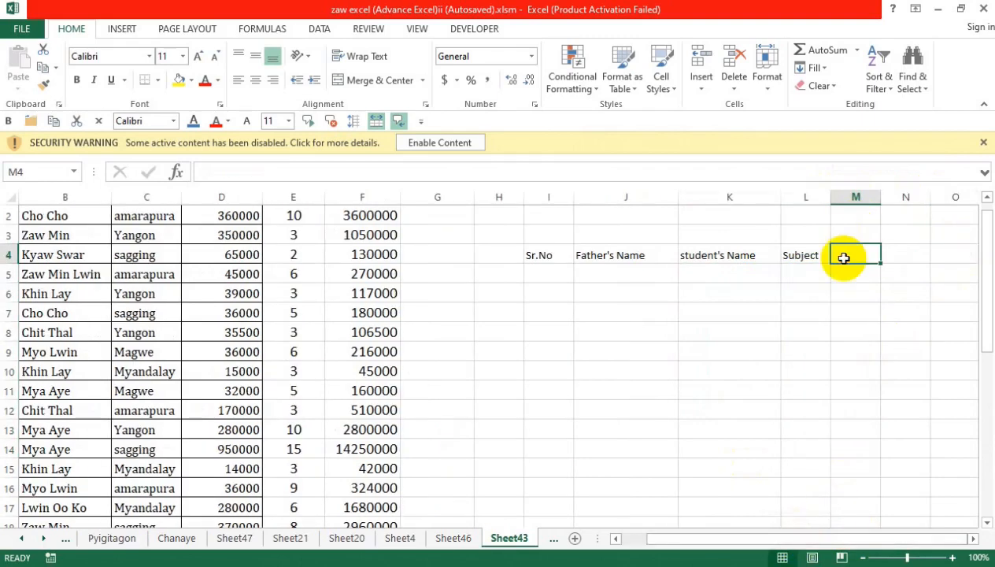
- Move the "Subject" heading up to L3 and format it bold, merged and centered across L3:O3
{"action": "left_click", "coordinate": [802, 255]}
{"action": "left_click_drag", "start_coordinate": [809, 245], "coordinate": [896, 235]}
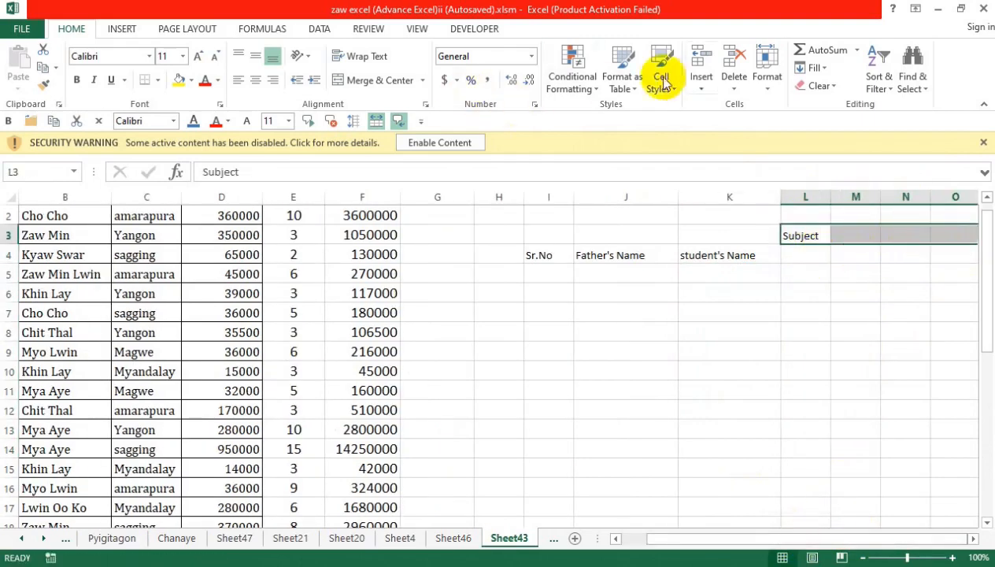
{"action": "left_click", "coordinate": [374, 80]}
{"action": "left_click", "coordinate": [77, 79]}
- Enter the subject headings "Mya", "Eng", "Phy", "Chem" and "Math" in cells L4 to P4
{"action": "left_click", "coordinate": [823, 256]}
{"action": "type", "text": "Mya"}
{"action": "key", "text": "Tab"}
{"action": "type", "text": "Eng"}
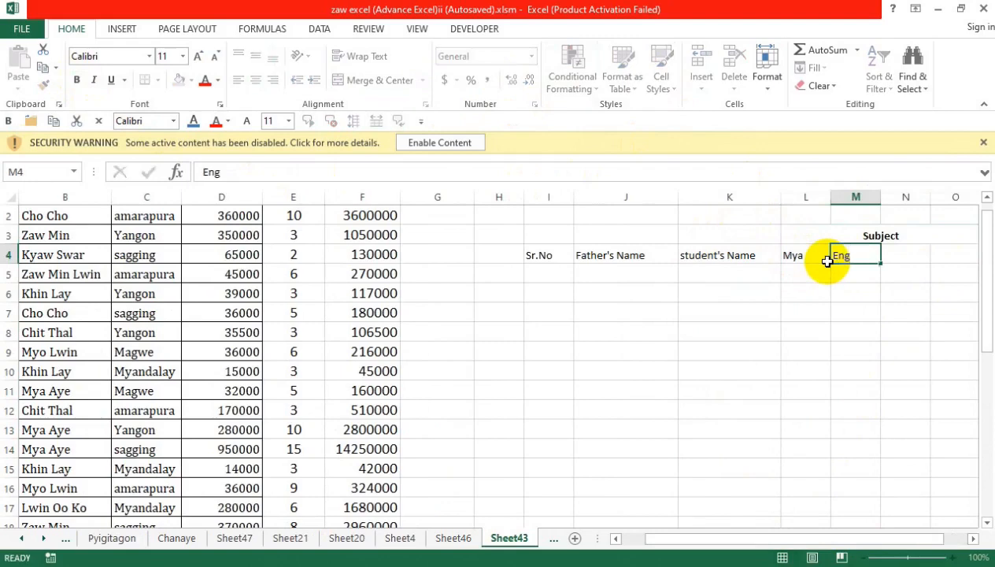
{"action": "key", "text": "Tab"}
{"action": "type", "text": "Phy"}
{"action": "key", "text": "Tab"}
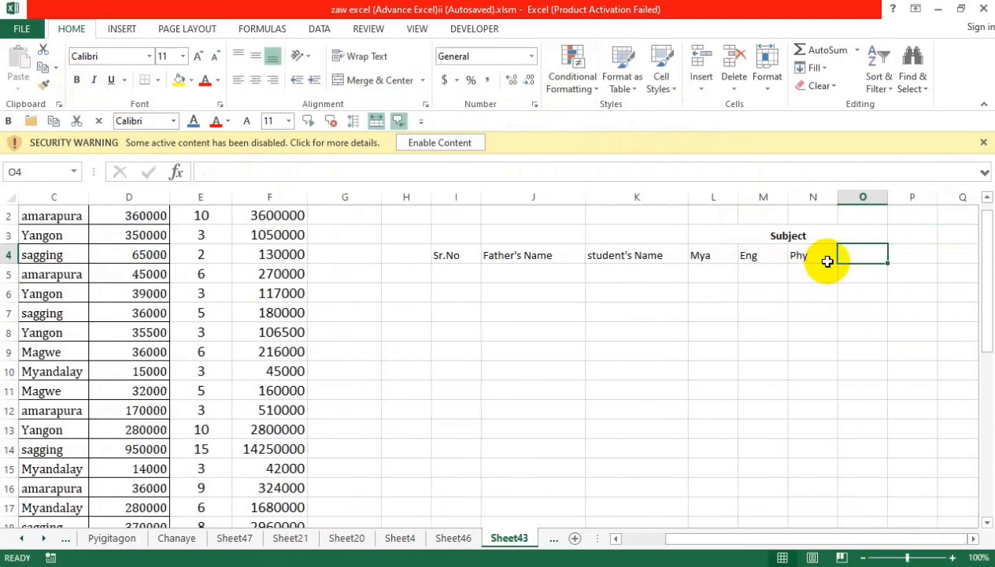
{"action": "type", "text": "Chem"}
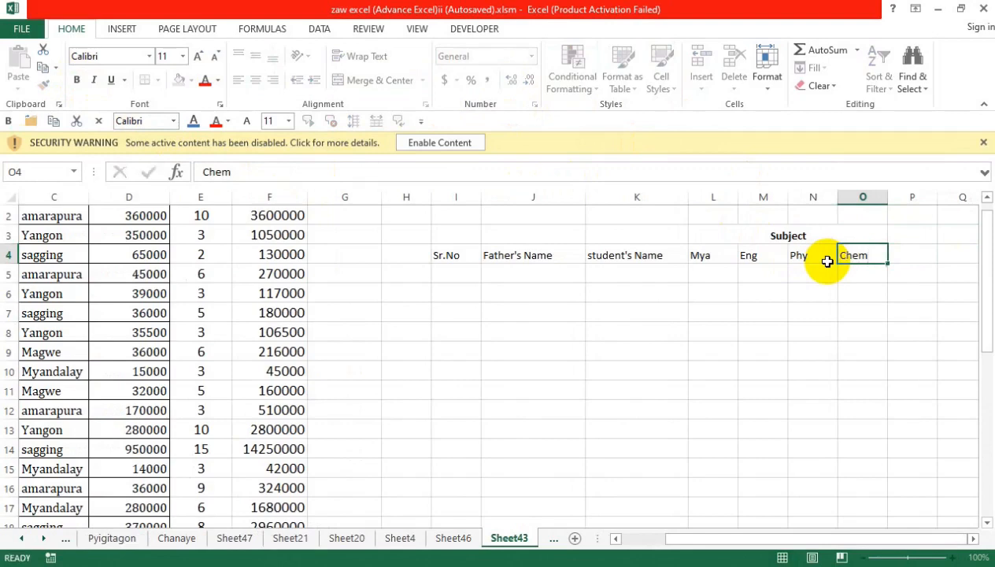
{"action": "key", "text": "Tab"}
{"action": "type", "text": "Math"}
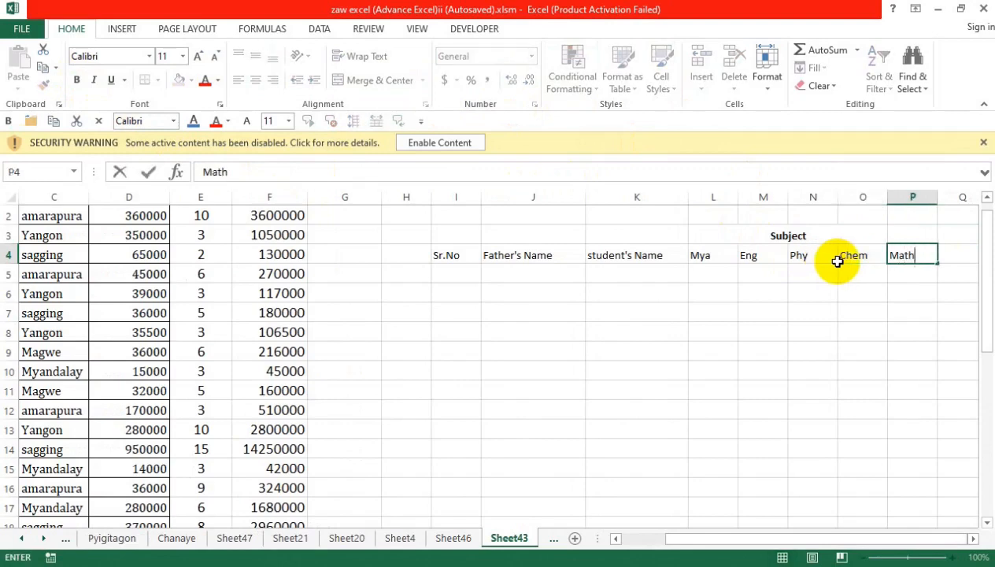
{"action": "left_click", "coordinate": [776, 313]}
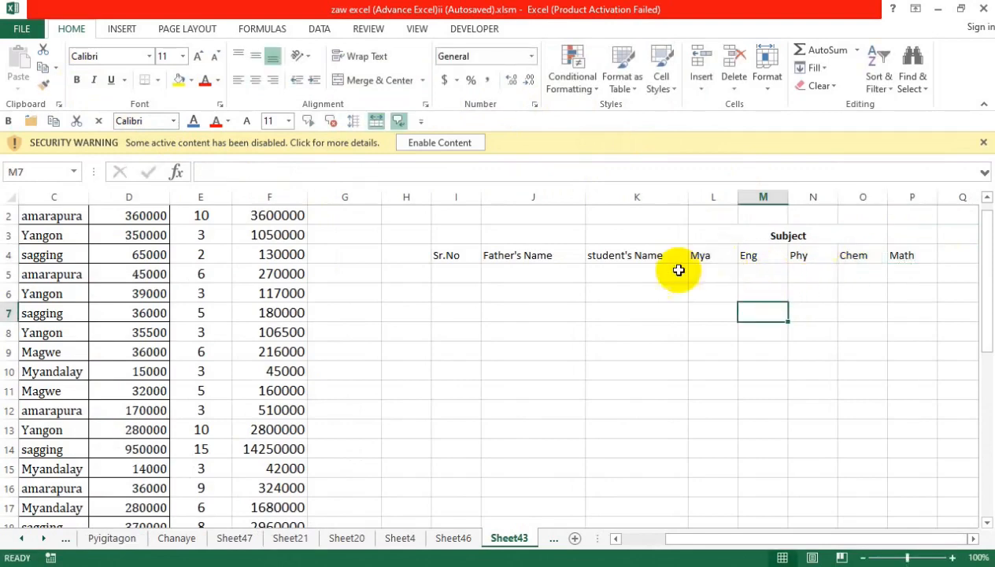
- Fill serial numbers 1 to 11 down I5:I15 and center them
{"action": "left_click", "coordinate": [460, 273]}
{"action": "type", "text": "1"}
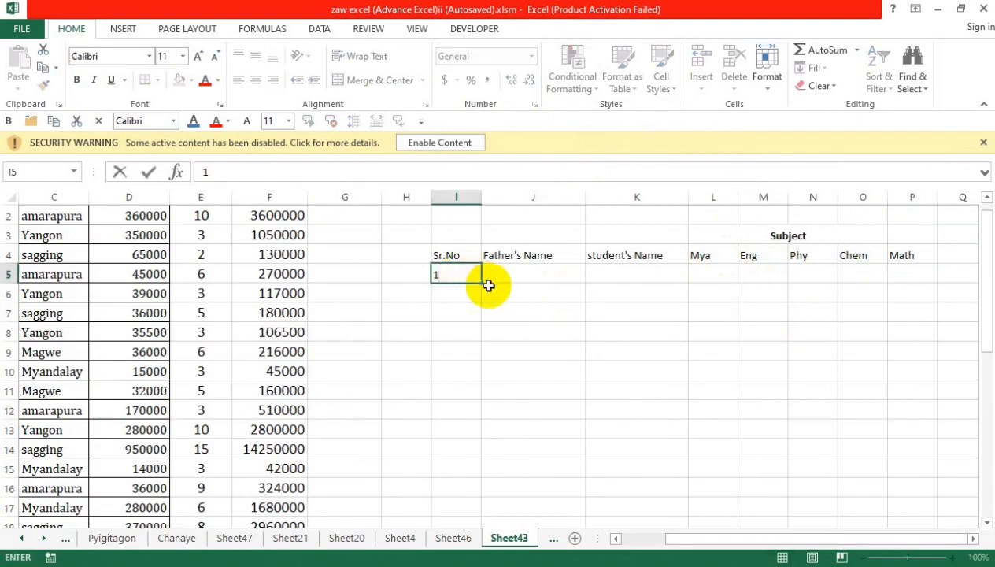
{"action": "left_click_drag", "start_coordinate": [479, 283], "coordinate": [495, 473]}
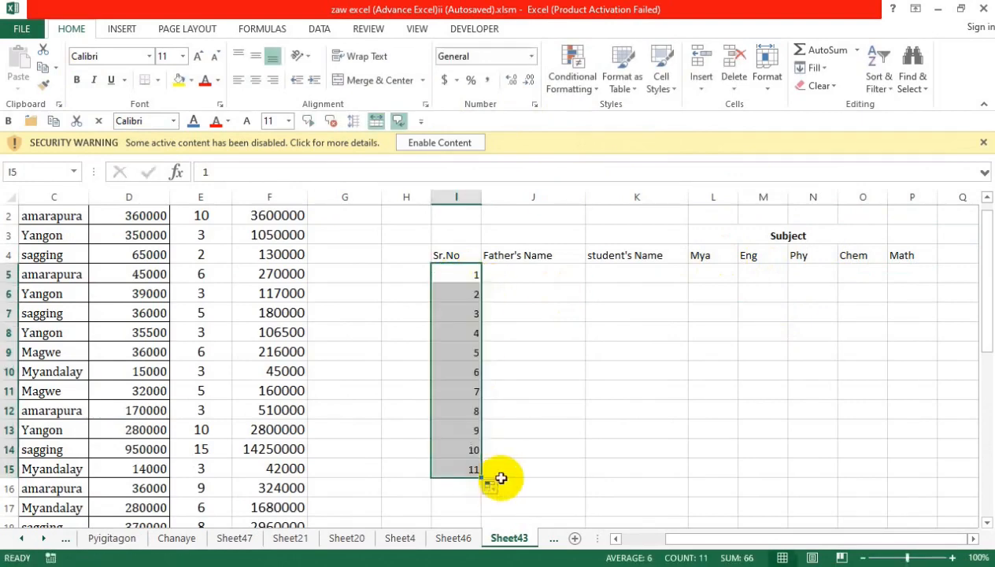
{"action": "left_click", "coordinate": [257, 82]}
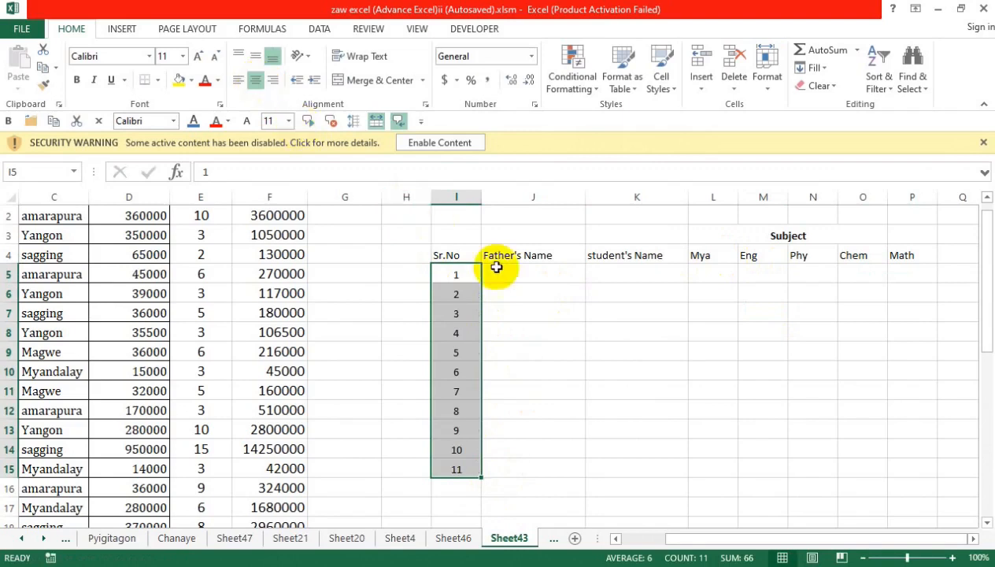
- Enter "U" in J5 under Father's Name and fill it down to J15
{"action": "left_click", "coordinate": [522, 275]}
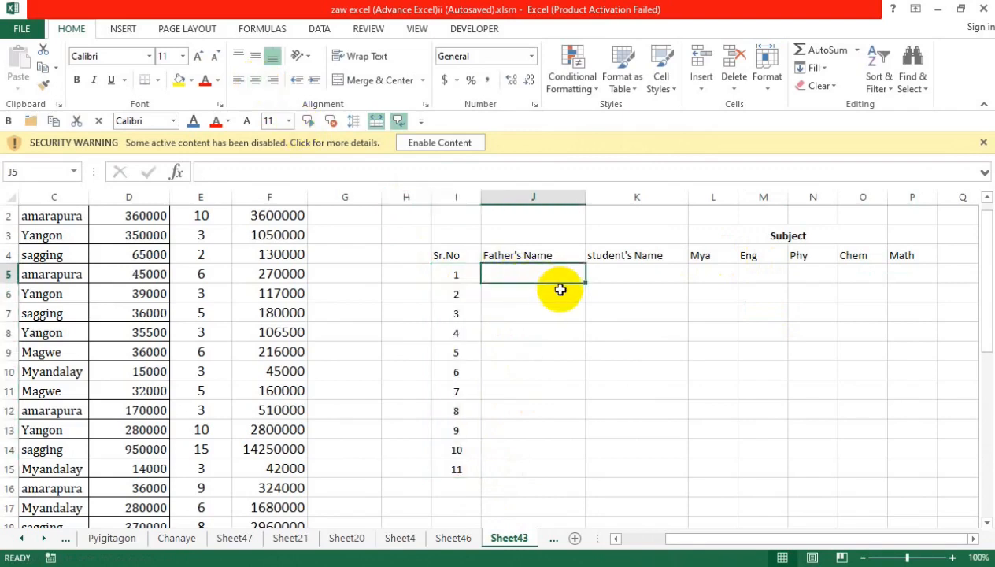
{"action": "type", "text": "U"}
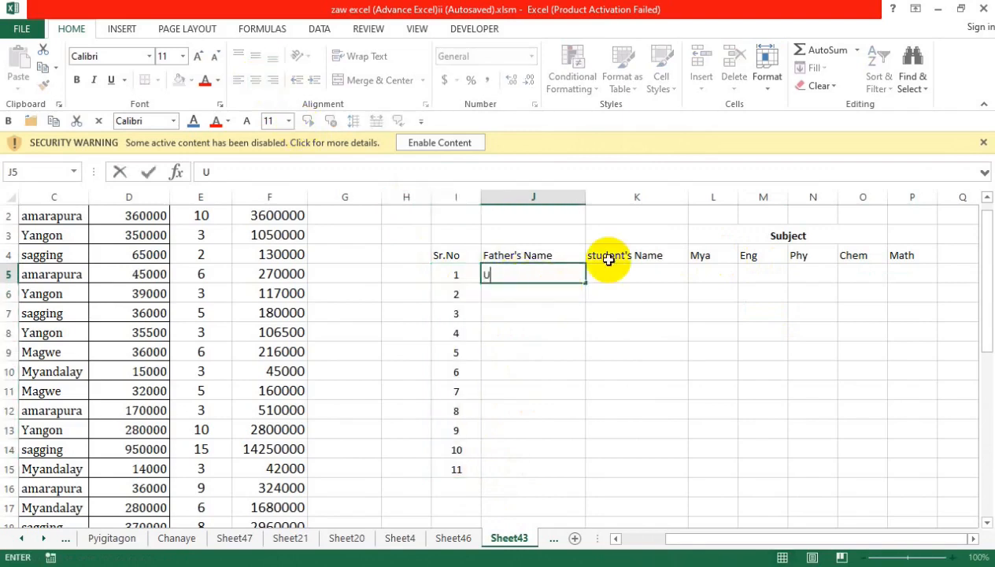
{"action": "left_click", "coordinate": [488, 332]}
{"action": "left_click", "coordinate": [551, 279]}
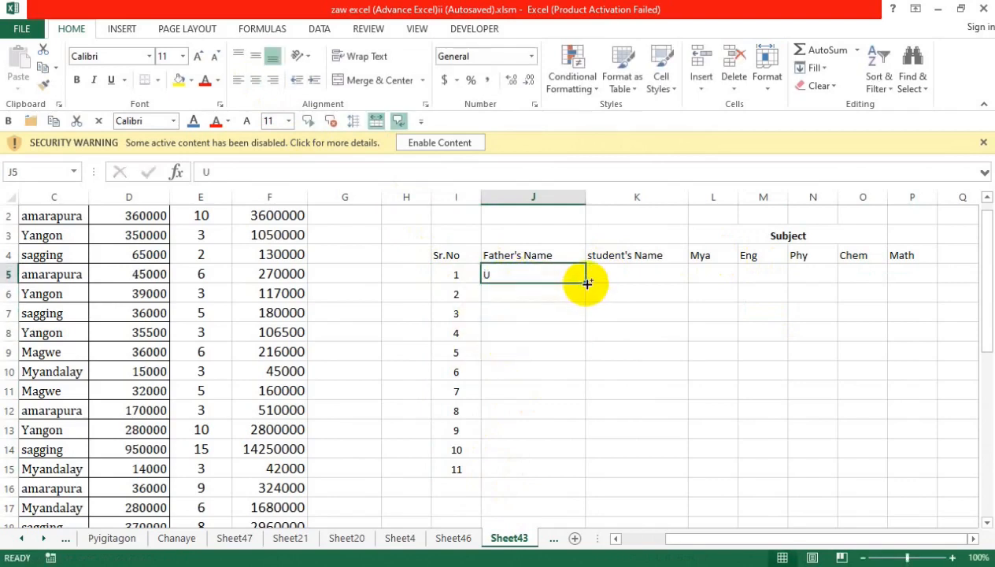
{"action": "left_click_drag", "start_coordinate": [587, 284], "coordinate": [585, 477]}
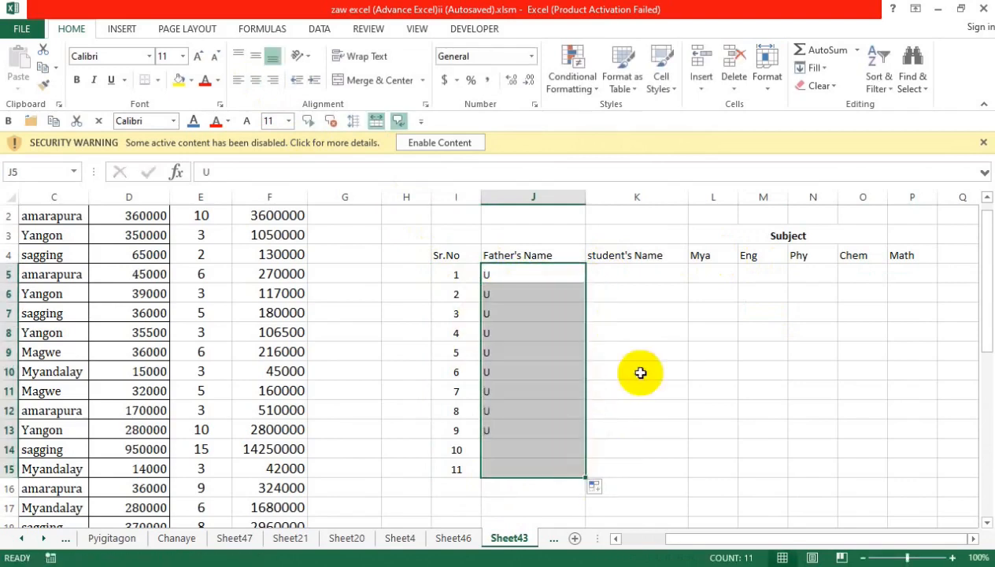
- Enter "Mg" in K5 under the student's Name heading
{"action": "left_click", "coordinate": [644, 272]}
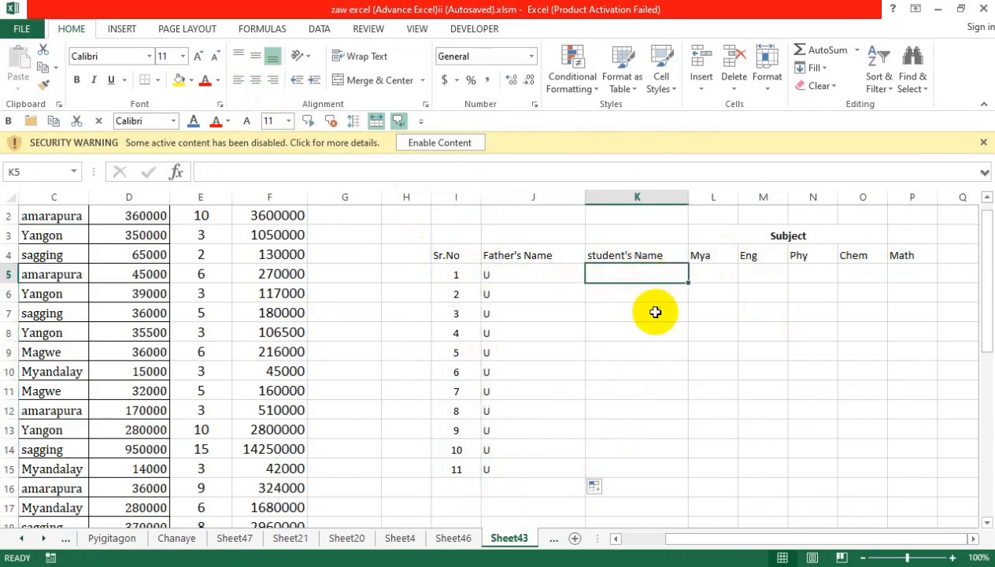
{"action": "type", "text": "Mg"}
{"action": "key", "text": "Return"}
{"action": "left_click", "coordinate": [640, 275]}
{"action": "left_click", "coordinate": [659, 295]}
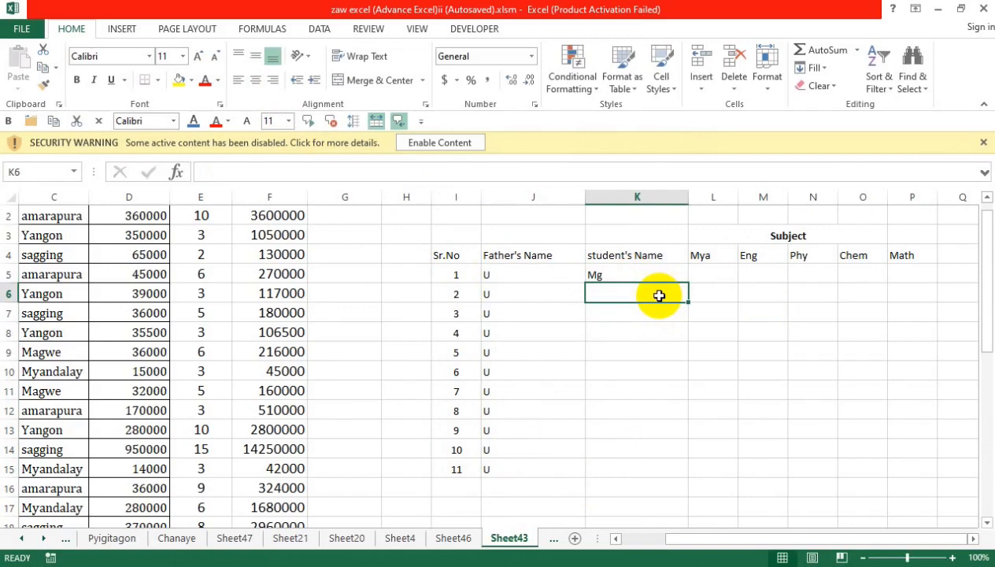
- Enter "Ma" in K6 and fill the alternating Mg and Ma pattern from K5:K6 down to K15
{"action": "type", "text": "Ma"}
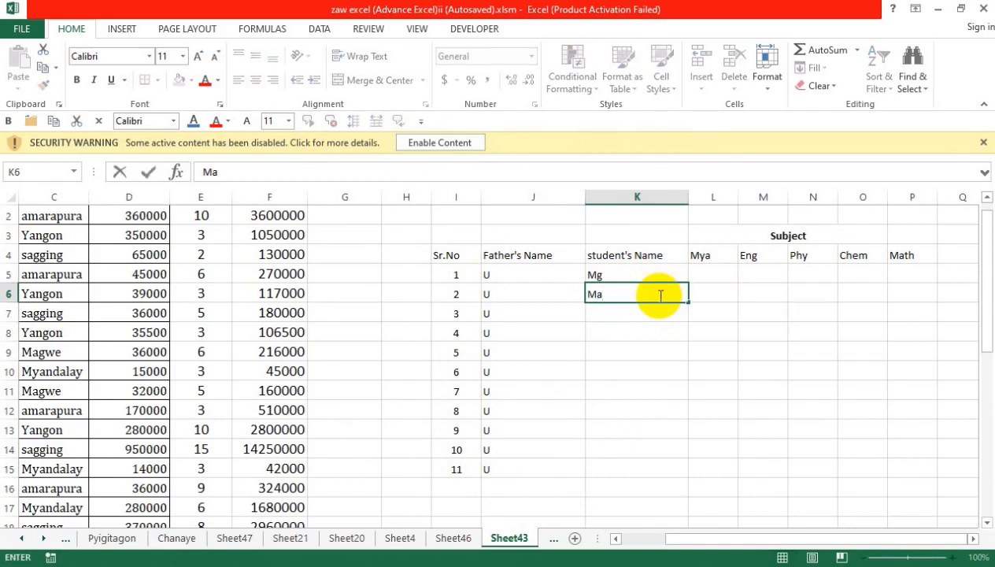
{"action": "key", "text": "Return"}
{"action": "left_click_drag", "start_coordinate": [639, 278], "coordinate": [689, 473]}
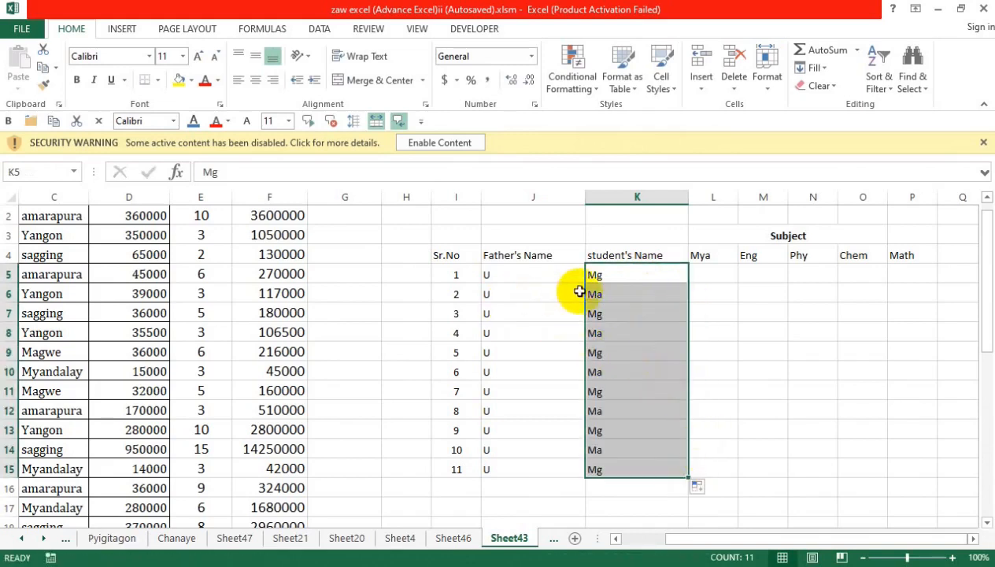
- Enter the Mya marks 60, 39, 65, 48, 68, 78, 90, 48, 69, 58 and 65 in cells L5 to L15
{"action": "left_click", "coordinate": [706, 276]}
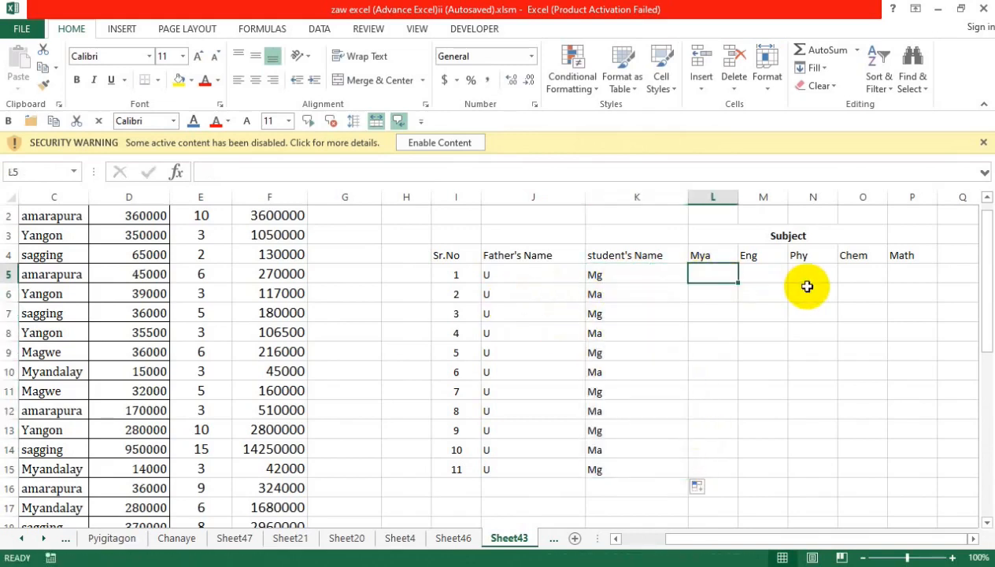
{"action": "type", "text": "60"}
{"action": "key", "text": "Return"}
{"action": "type", "text": "3"}
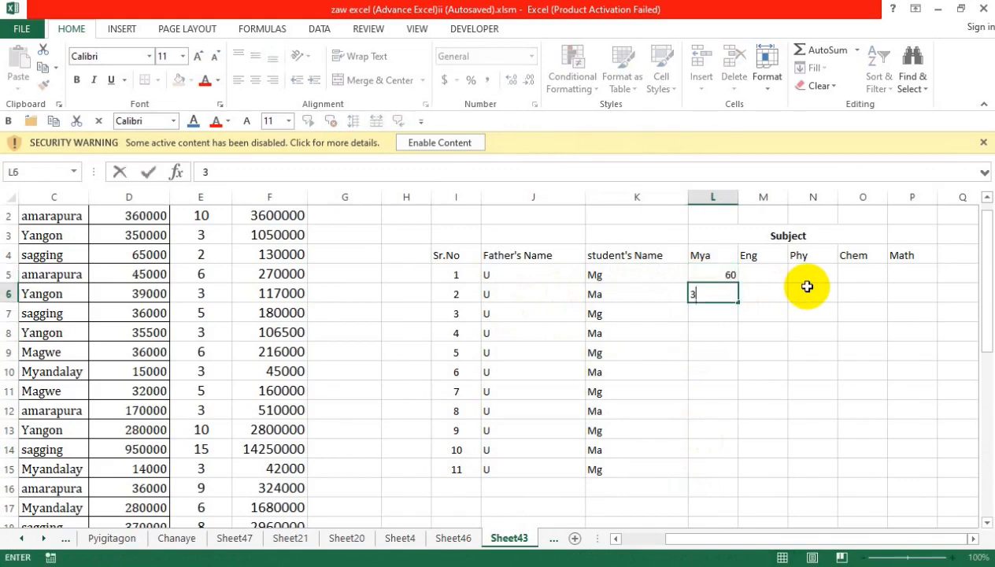
{"action": "key", "text": "Return"}
{"action": "type", "text": "65"}
{"action": "key", "text": "Return"}
{"action": "type", "text": "48"}
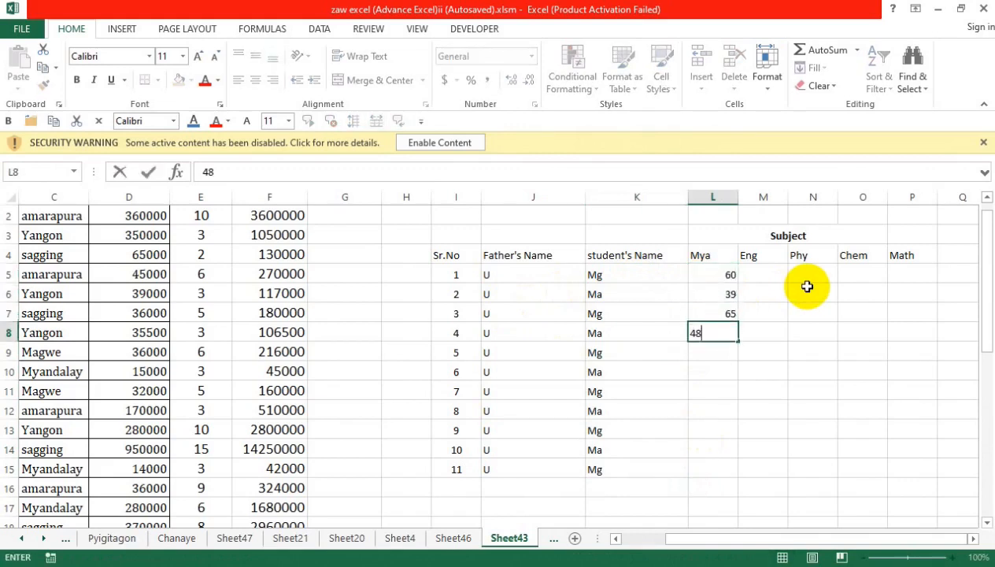
{"action": "key", "text": "Return"}
{"action": "type", "text": "68"}
{"action": "key", "text": "Return"}
{"action": "type", "text": "78"}
{"action": "key", "text": "Return"}
{"action": "type", "text": "90"}
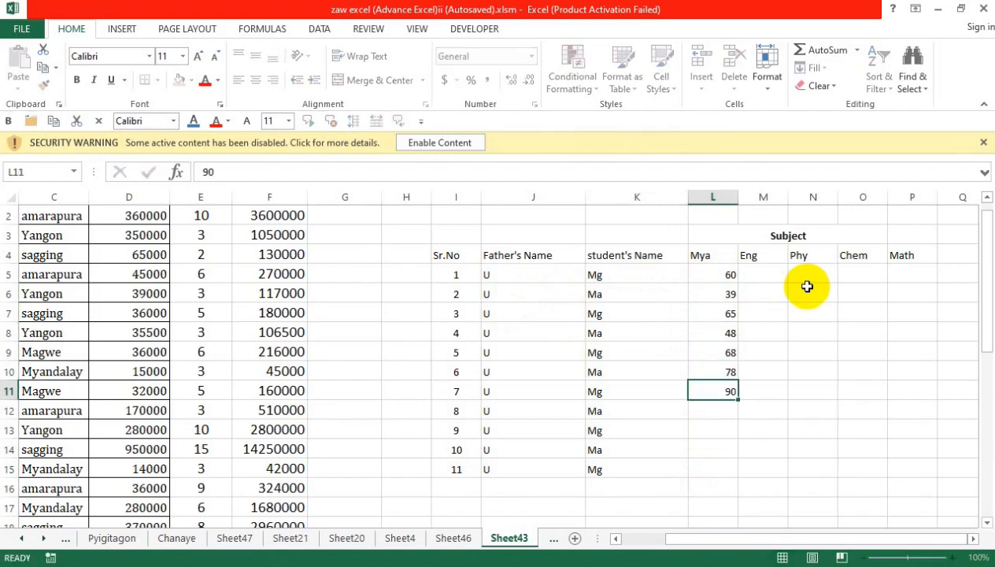
{"action": "key", "text": "Return"}
{"action": "type", "text": "48"}
{"action": "key", "text": "Return"}
{"action": "type", "text": "69"}
{"action": "key", "text": "Return"}
{"action": "type", "text": "58"}
{"action": "key", "text": "Return"}
{"action": "type", "text": "65"}
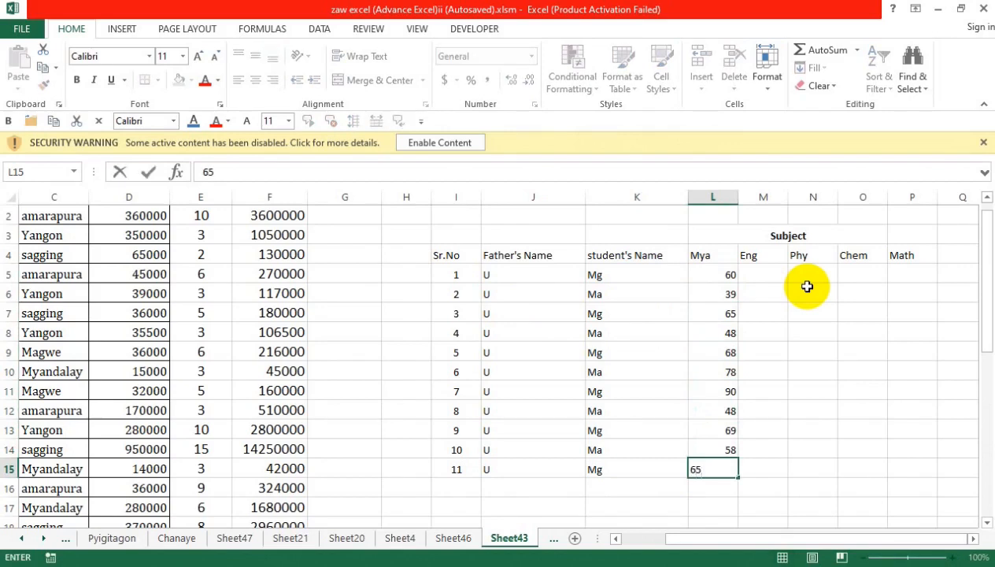
{"action": "key", "text": "Return"}
- Center the Mya marks in L5:L15 and fill them across the other subject columns to column P
{"action": "left_click_drag", "start_coordinate": [731, 274], "coordinate": [726, 467]}
{"action": "left_click", "coordinate": [256, 81]}
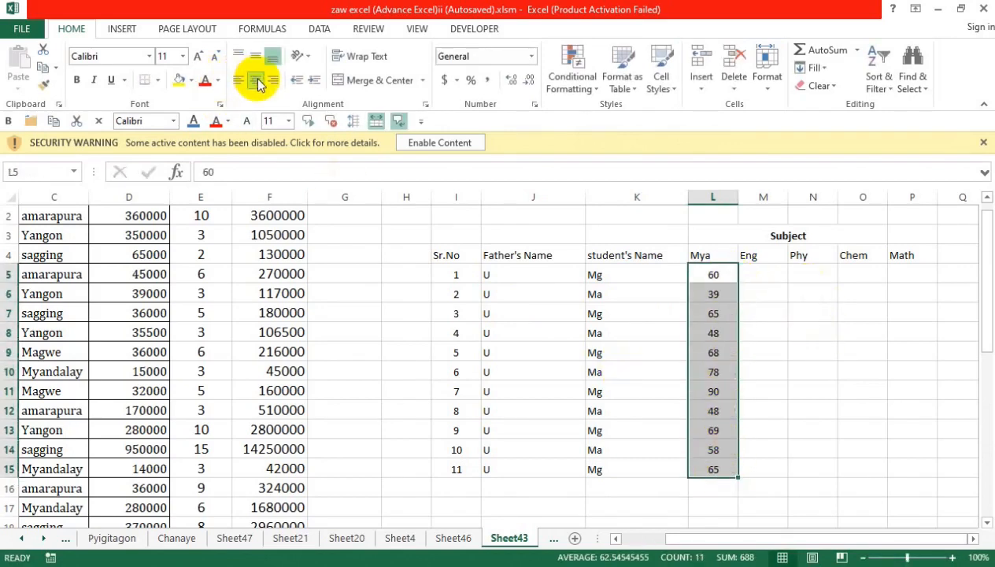
{"action": "left_click_drag", "start_coordinate": [739, 478], "coordinate": [917, 481]}
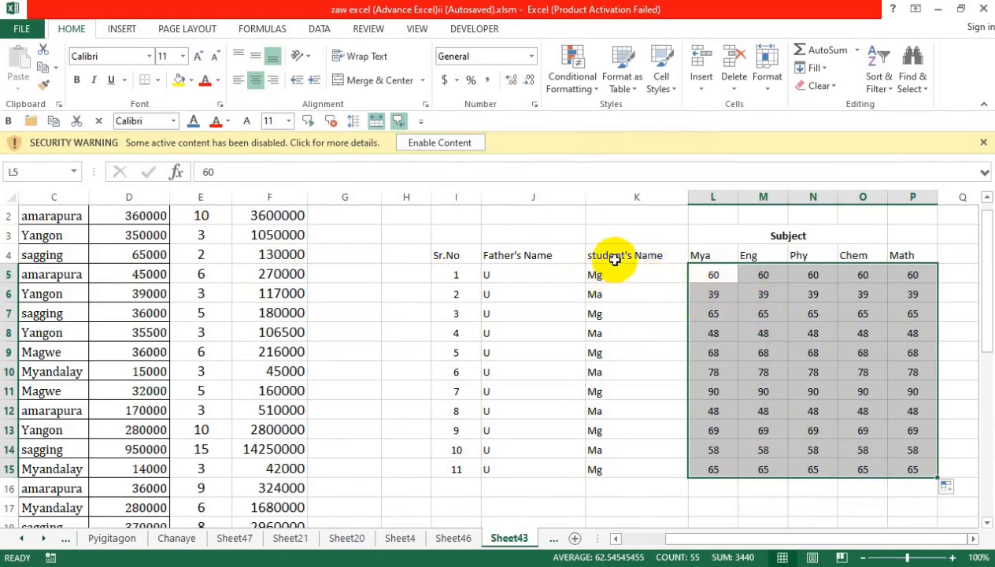
- Make the marks table's header rows, from Sr.No to Math, bold and centered
{"action": "left_click_drag", "start_coordinate": [455, 254], "coordinate": [900, 238]}
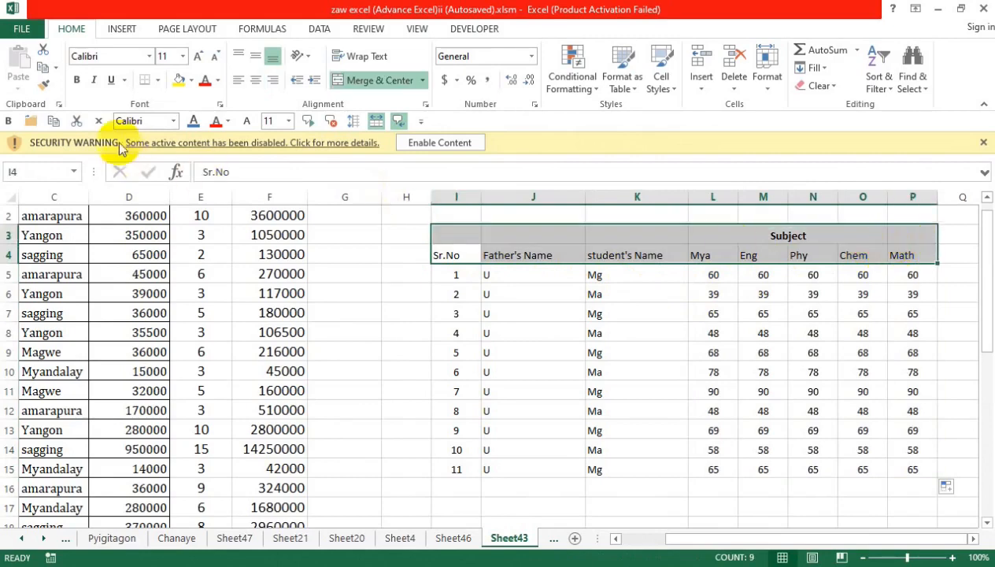
{"action": "left_click", "coordinate": [80, 82]}
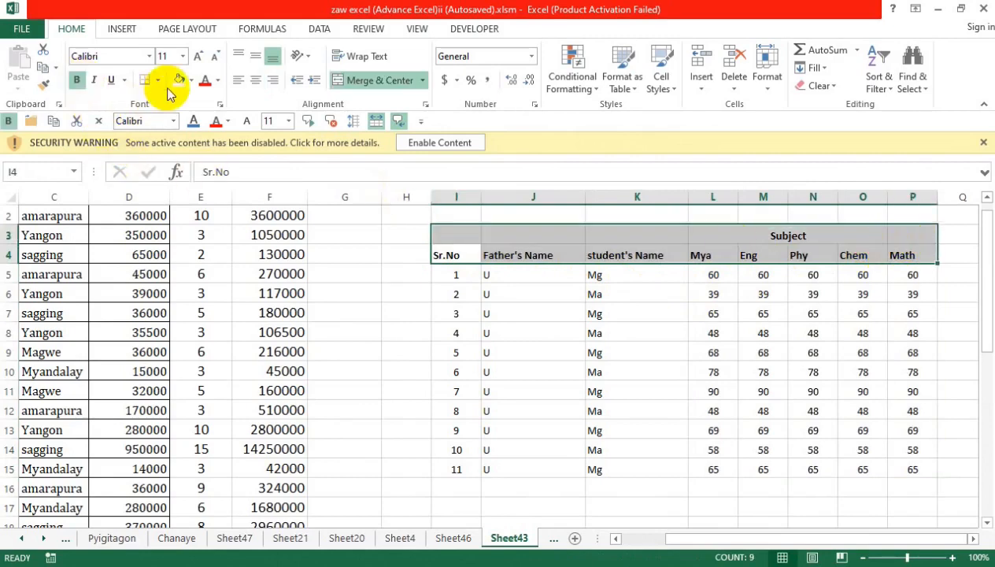
{"action": "left_click", "coordinate": [254, 81]}
{"action": "left_click", "coordinate": [608, 373]}
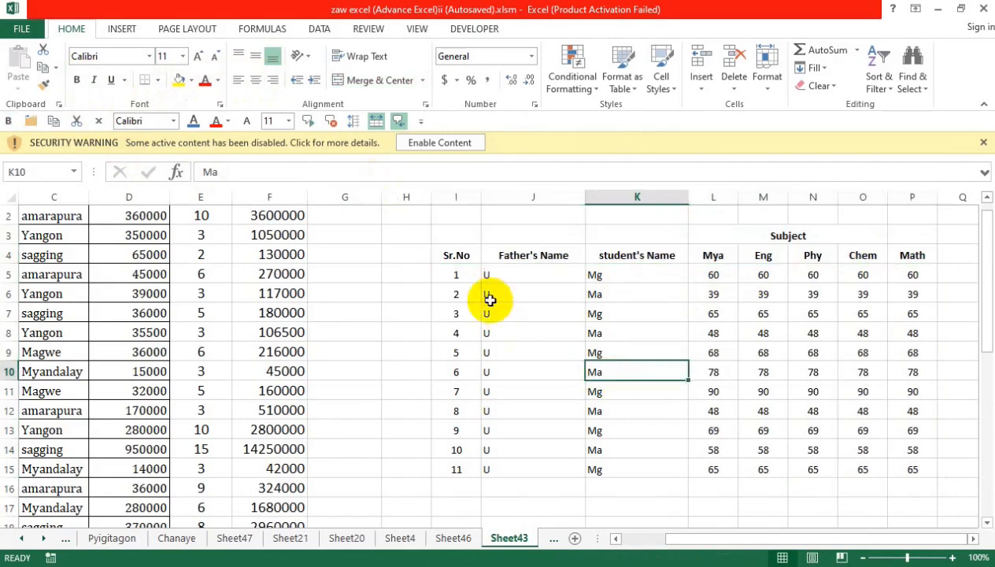
- Apply All Borders to the whole marks table in I3:P15
{"action": "left_click_drag", "start_coordinate": [454, 238], "coordinate": [496, 277]}
{"action": "left_click", "coordinate": [489, 276]}
{"action": "left_click_drag", "start_coordinate": [455, 234], "coordinate": [911, 472]}
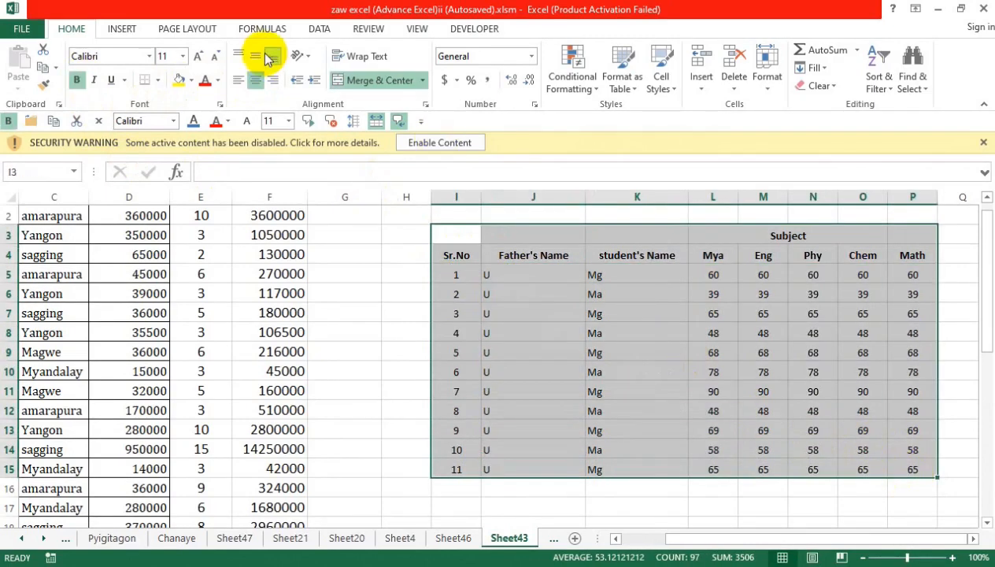
{"action": "left_click", "coordinate": [158, 80]}
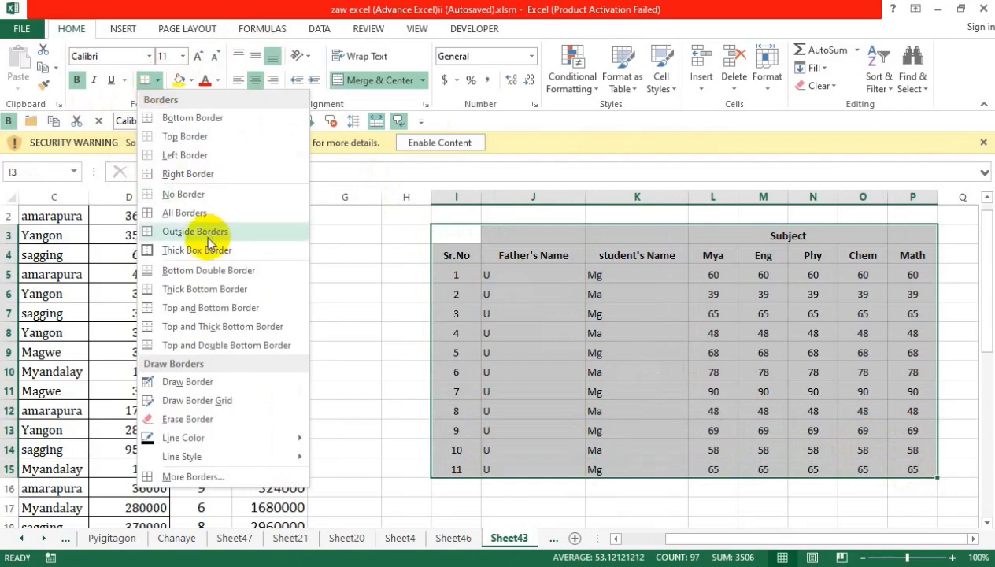
{"action": "left_click", "coordinate": [151, 211]}
{"action": "left_click", "coordinate": [681, 364]}
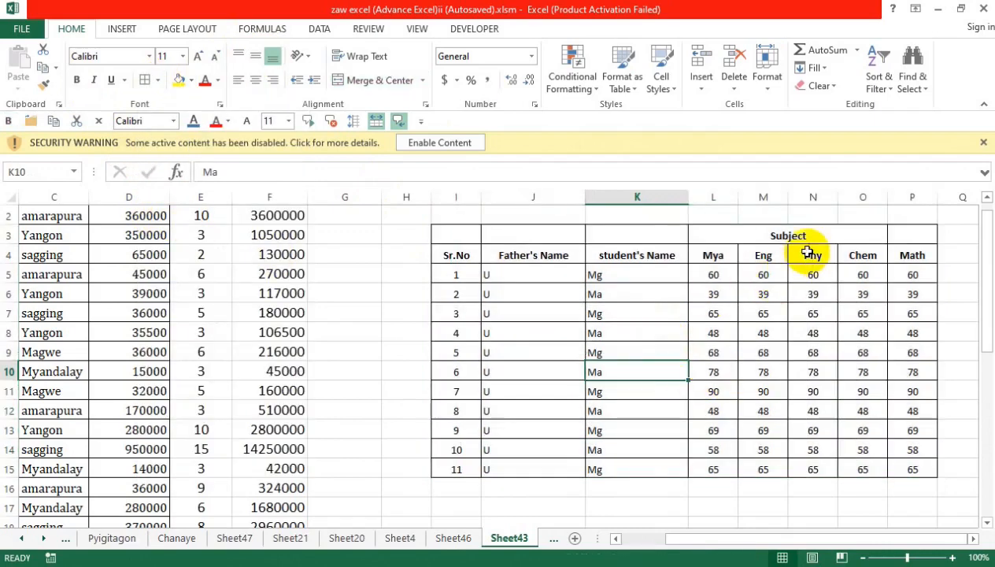
- Merge and center the Subject heading across L3:P3 so it also spans the Math column
{"action": "left_click_drag", "start_coordinate": [740, 229], "coordinate": [871, 235]}
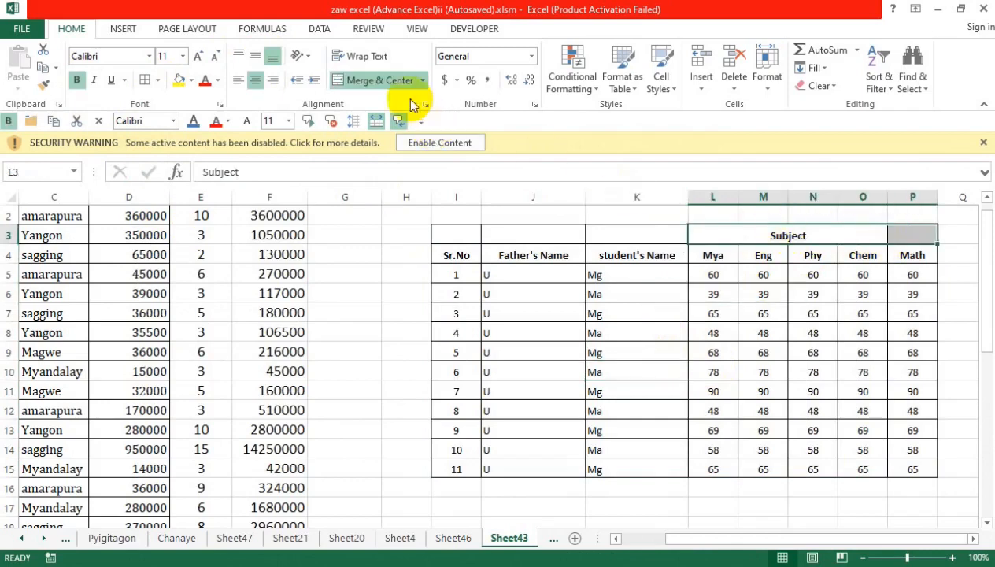
{"action": "left_click", "coordinate": [385, 79]}
{"action": "left_click", "coordinate": [384, 80]}
{"action": "left_click", "coordinate": [831, 360]}
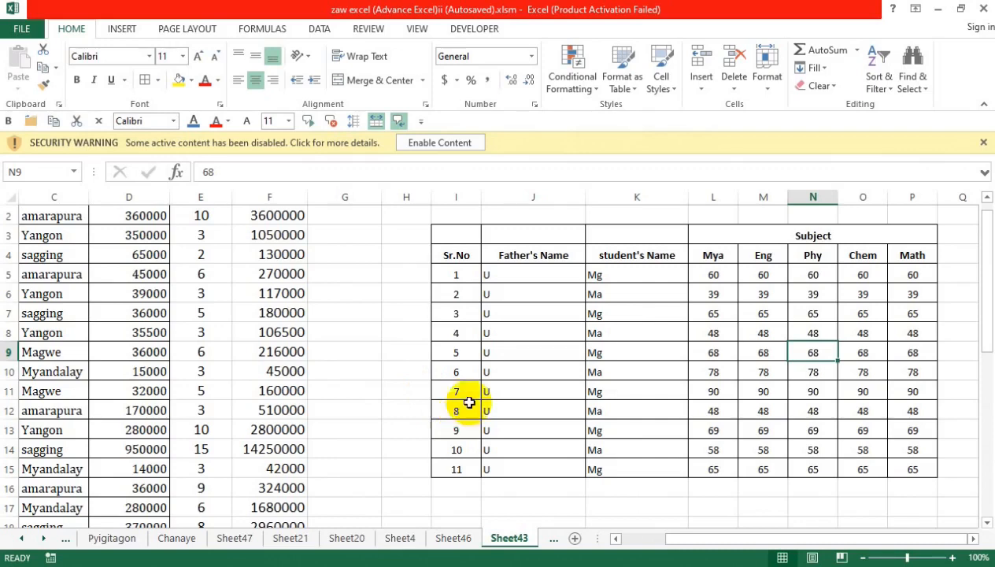
- Dismiss the security warning and copy the whole marks table in I3:P15
{"action": "left_click", "coordinate": [568, 332]}
{"action": "left_click_drag", "start_coordinate": [458, 232], "coordinate": [860, 468]}
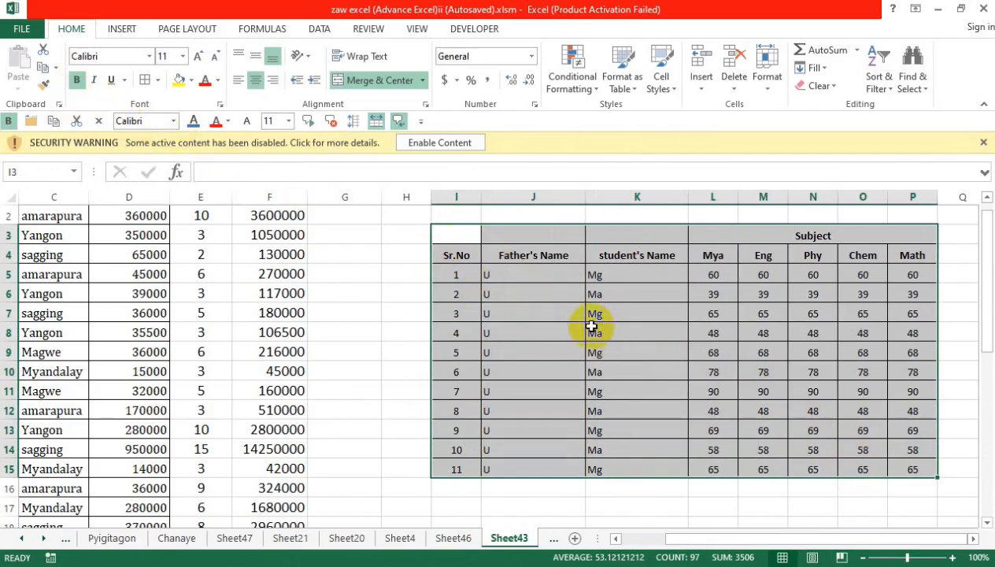
{"action": "left_click", "coordinate": [983, 143]}
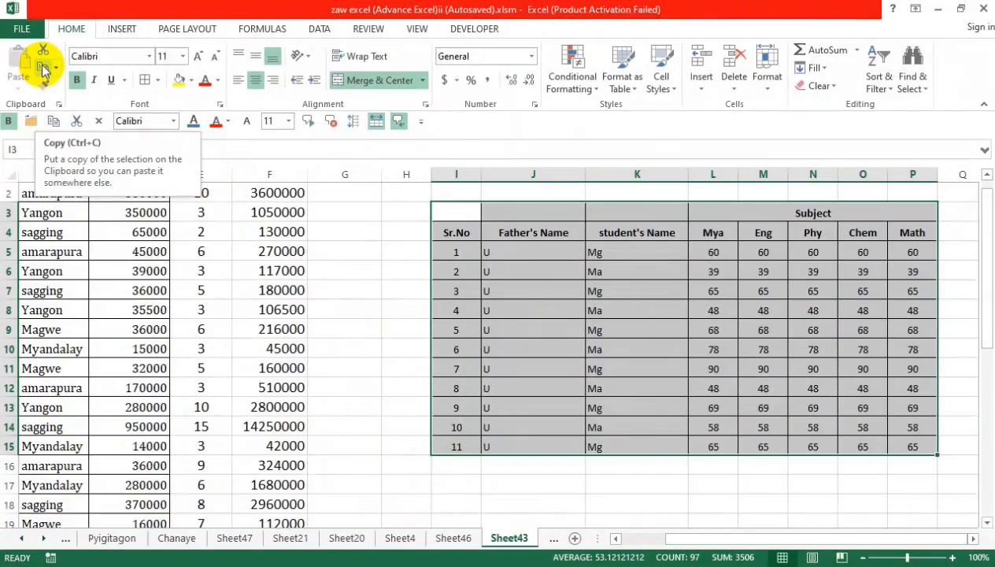
{"action": "left_click", "coordinate": [43, 69]}
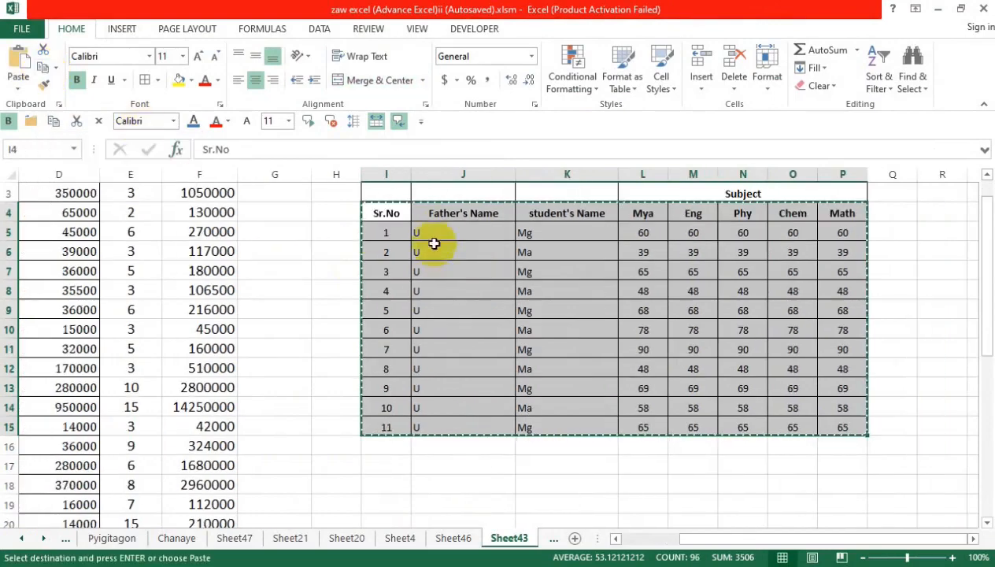
{"action": "left_click_drag", "start_coordinate": [395, 195], "coordinate": [821, 422]}
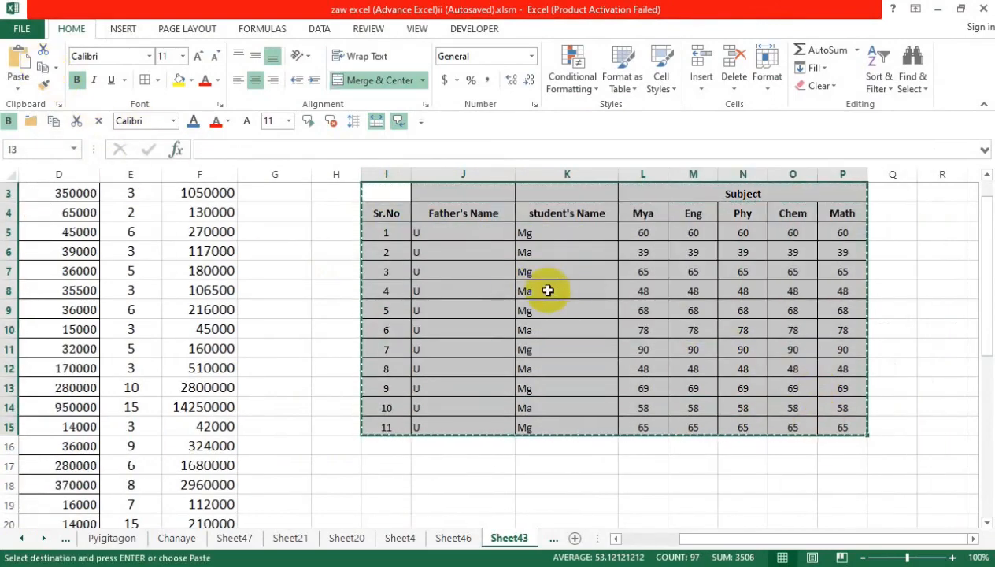
- Paste the copied marks table as a Picture at cell A24, below the product list
{"action": "scroll", "coordinate": [557, 289], "scroll_direction": "down", "scroll_amount": 2}
{"action": "scroll", "coordinate": [557, 289], "scroll_direction": "down", "scroll_amount": 1}
{"action": "left_click_drag", "start_coordinate": [704, 539], "coordinate": [600, 551]}
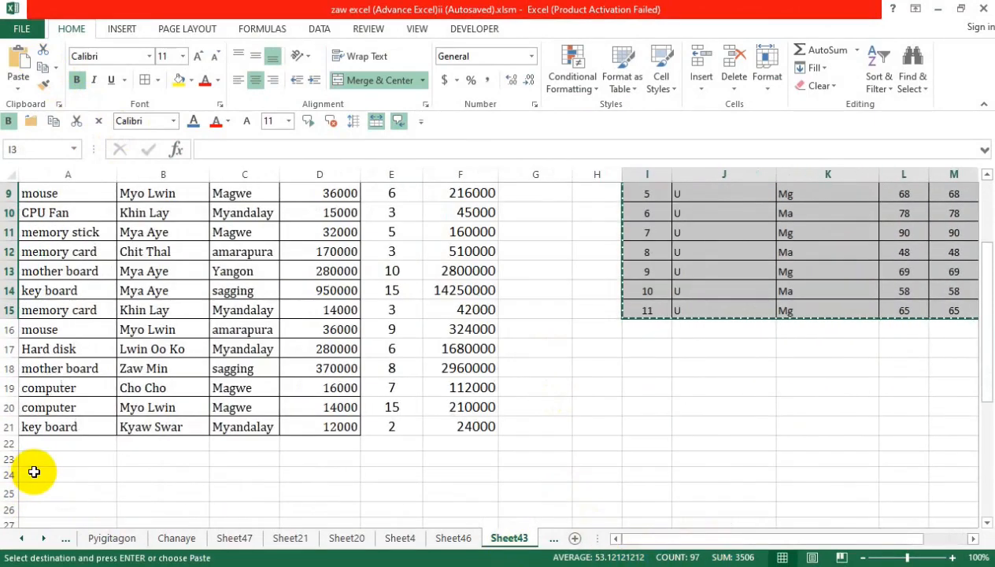
{"action": "left_click", "coordinate": [35, 470]}
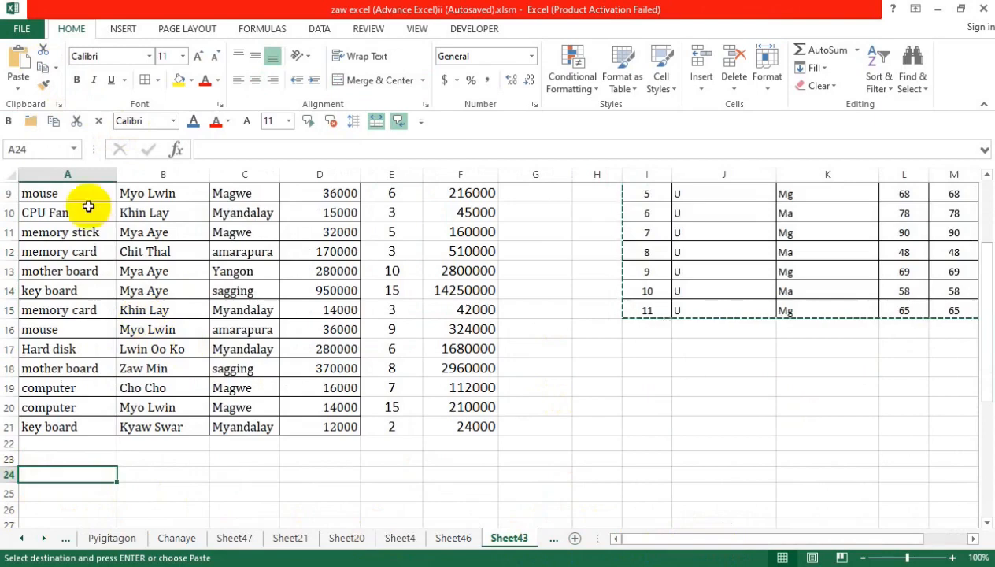
{"action": "left_click", "coordinate": [17, 90]}
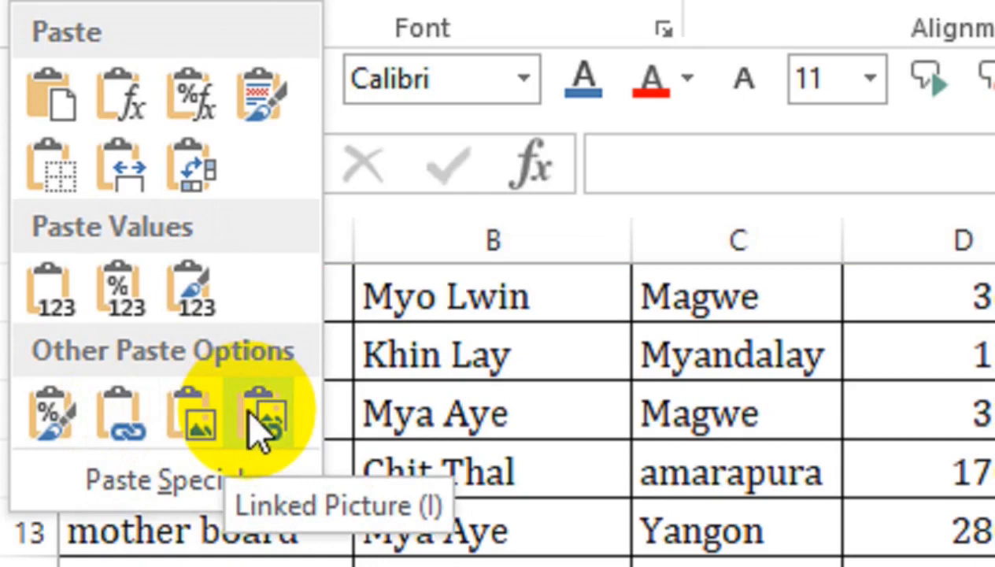
{"action": "left_click", "coordinate": [198, 426]}
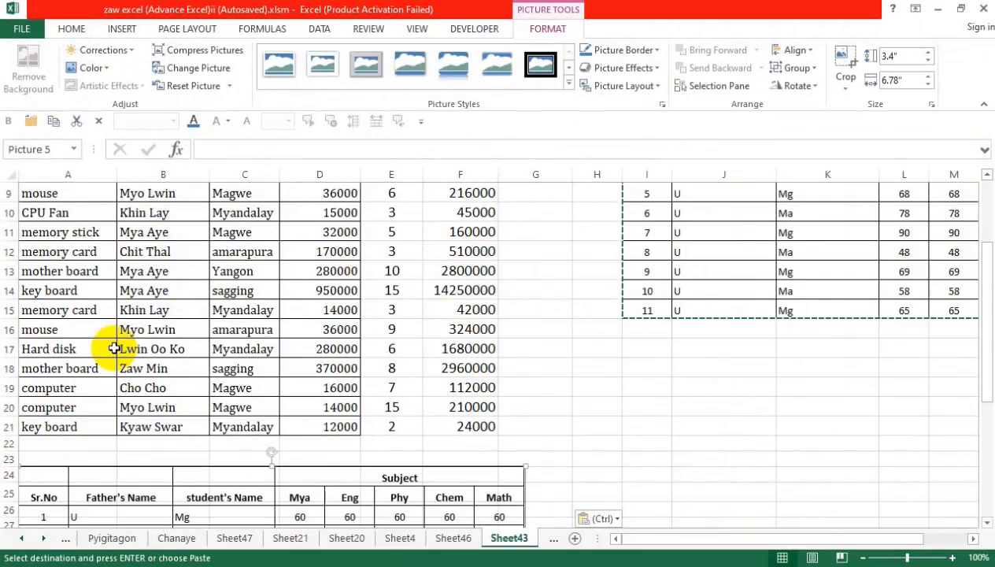
- Delete the leftover numbers in A41:A44 below the pasted table picture
{"action": "scroll", "coordinate": [252, 441], "scroll_direction": "down", "scroll_amount": 5}
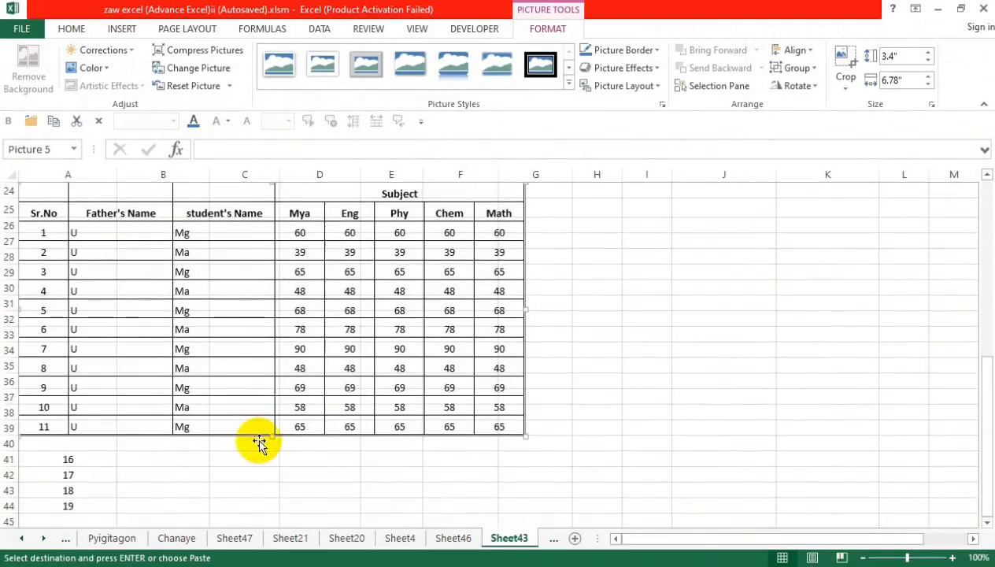
{"action": "left_click_drag", "start_coordinate": [80, 458], "coordinate": [89, 507]}
{"action": "key", "text": "Delete"}
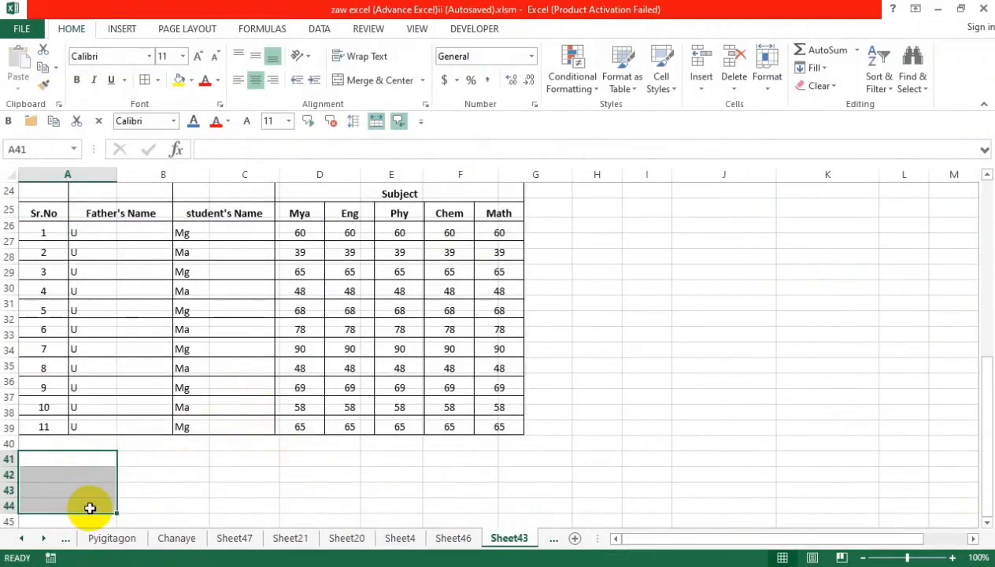
- Narrow the pasted table picture so its outer edge lies just inside column F
{"action": "left_click", "coordinate": [221, 334]}
{"action": "scroll", "coordinate": [221, 334], "scroll_direction": "up", "scroll_amount": 3}
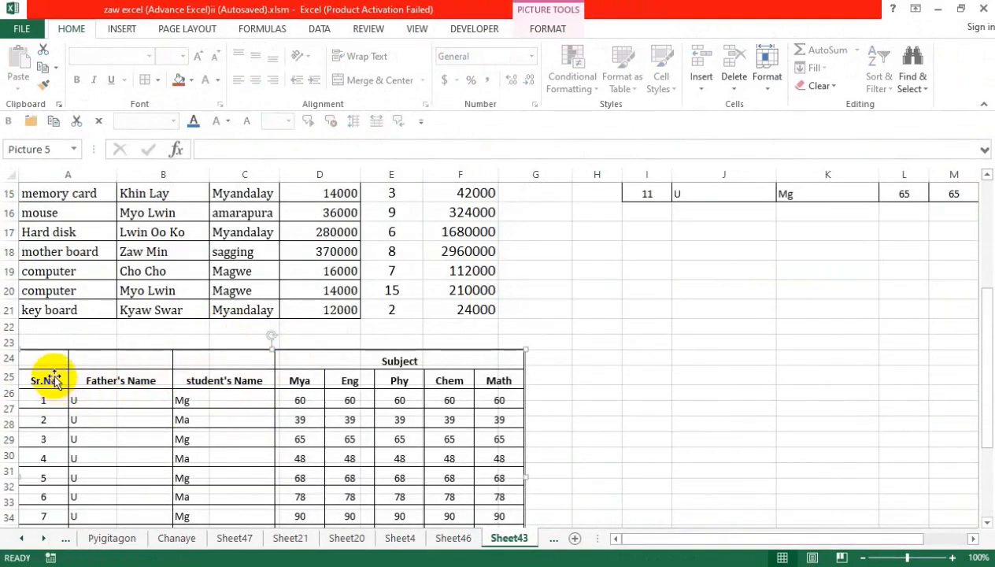
{"action": "left_click", "coordinate": [71, 173]}
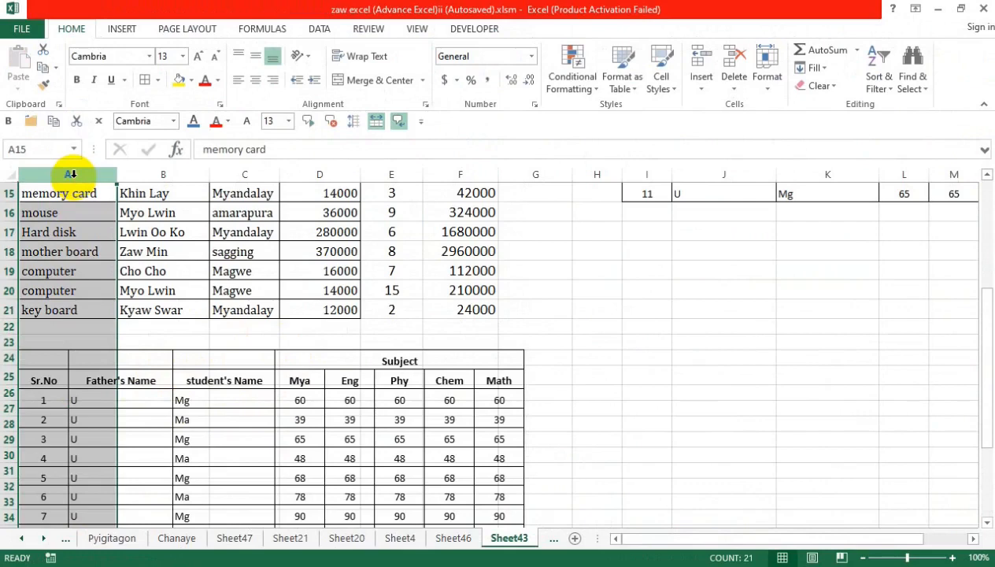
{"action": "left_click", "coordinate": [323, 429]}
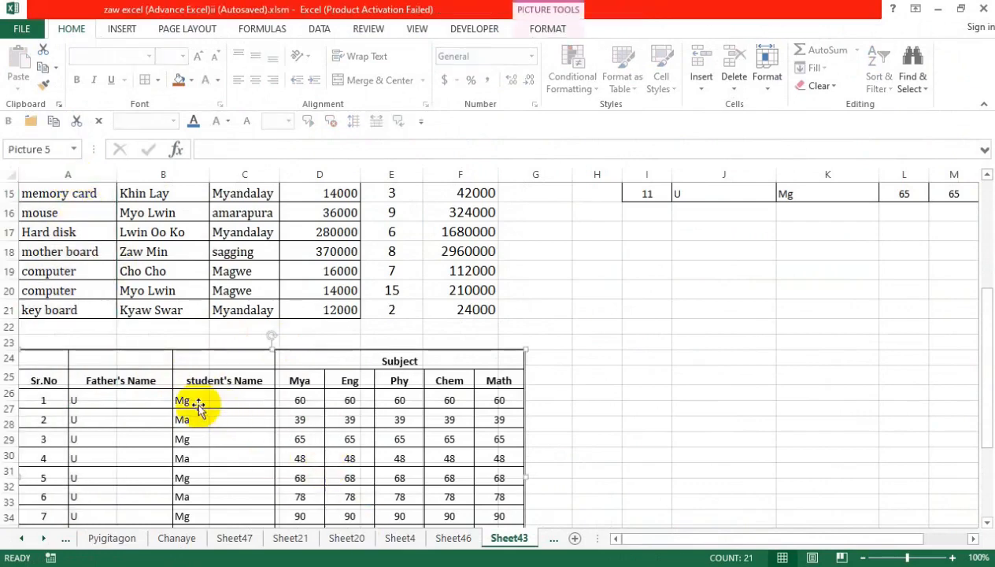
{"action": "mouse_move", "coordinate": [206, 349]}
{"action": "left_mouse_down"}
{"action": "mouse_move", "coordinate": [669, 322]}
{"action": "mouse_move", "coordinate": [662, 338]}
{"action": "mouse_move", "coordinate": [292, 369]}
{"action": "mouse_move", "coordinate": [200, 348]}
{"action": "left_mouse_up"}
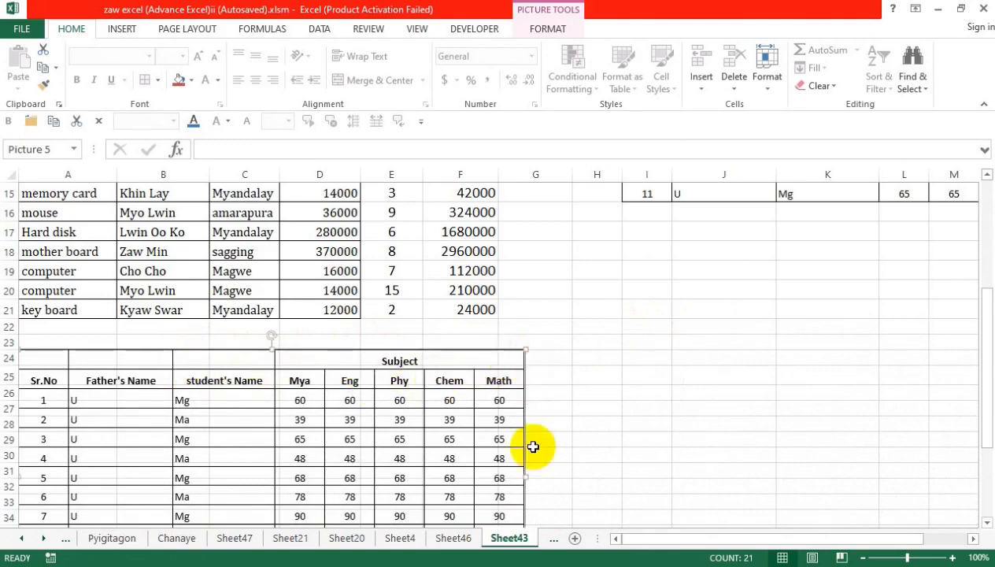
{"action": "left_click_drag", "start_coordinate": [524, 474], "coordinate": [493, 473]}
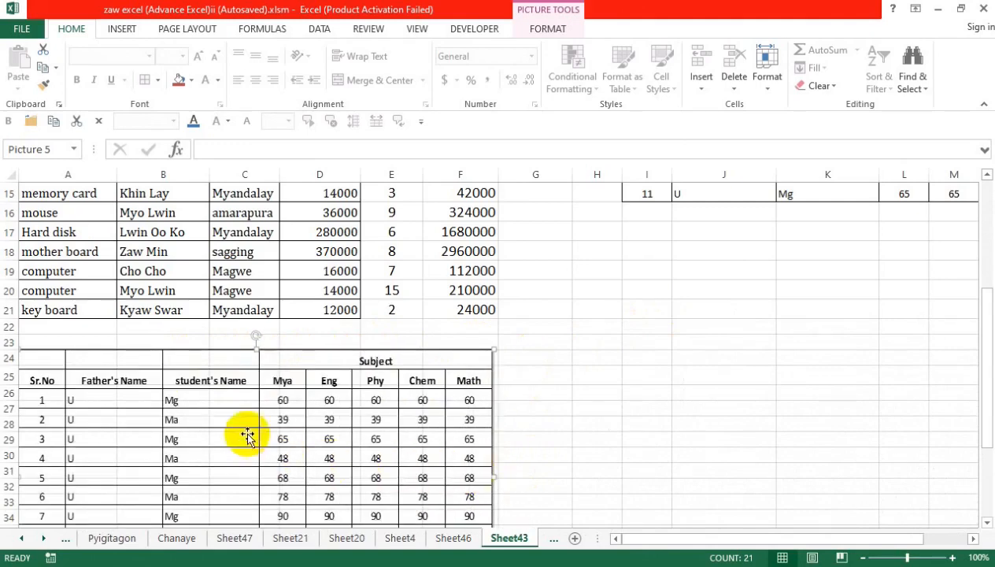
{"action": "scroll", "coordinate": [264, 373], "scroll_direction": "down", "scroll_amount": 2}
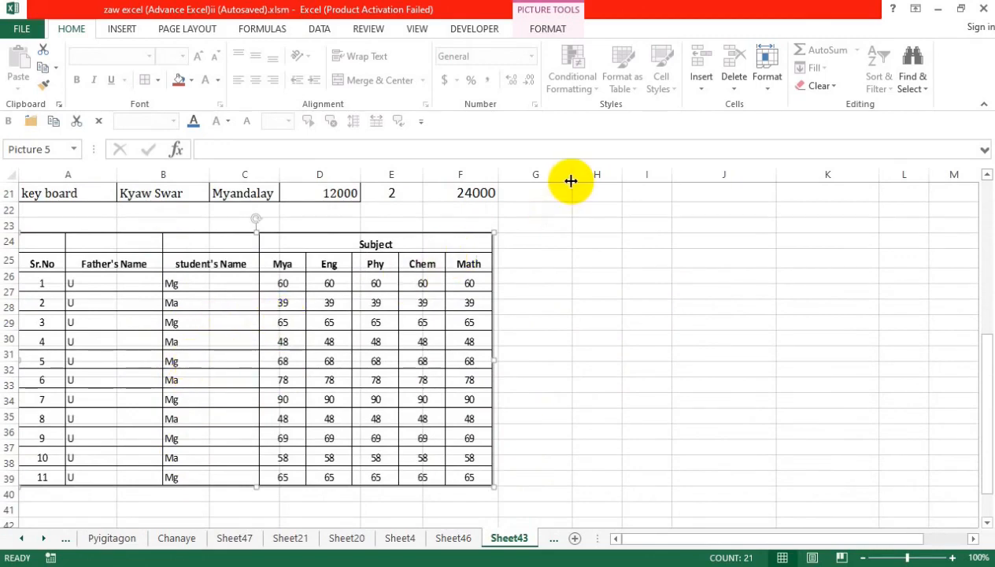
- Return to the original marks table beside the product list and select cell I3
{"action": "left_click_drag", "start_coordinate": [521, 172], "coordinate": [526, 166]}
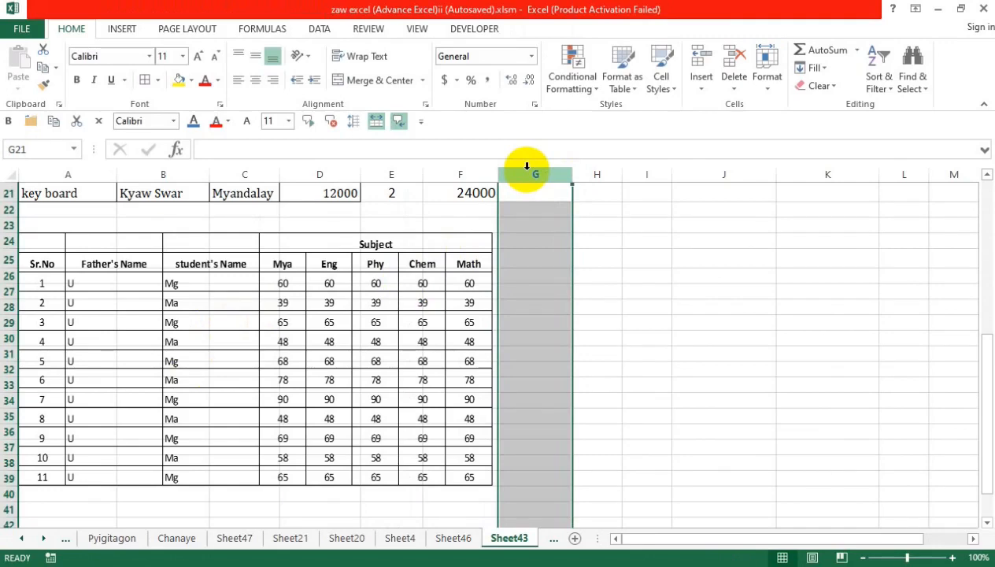
{"action": "scroll", "coordinate": [715, 304], "scroll_direction": "up", "scroll_amount": 7}
{"action": "left_click", "coordinate": [747, 289]}
{"action": "left_click", "coordinate": [643, 236]}
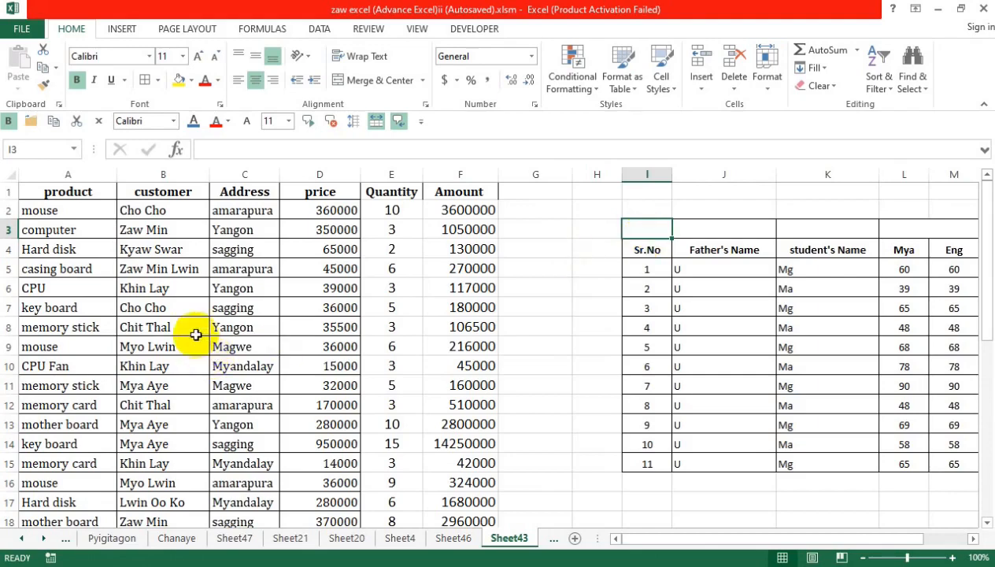
- Select the pasted marks table picture below the product list and view the full gallery of picture styles
{"action": "scroll", "coordinate": [193, 331], "scroll_direction": "down", "scroll_amount": 4}
{"action": "left_click", "coordinate": [48, 396]}
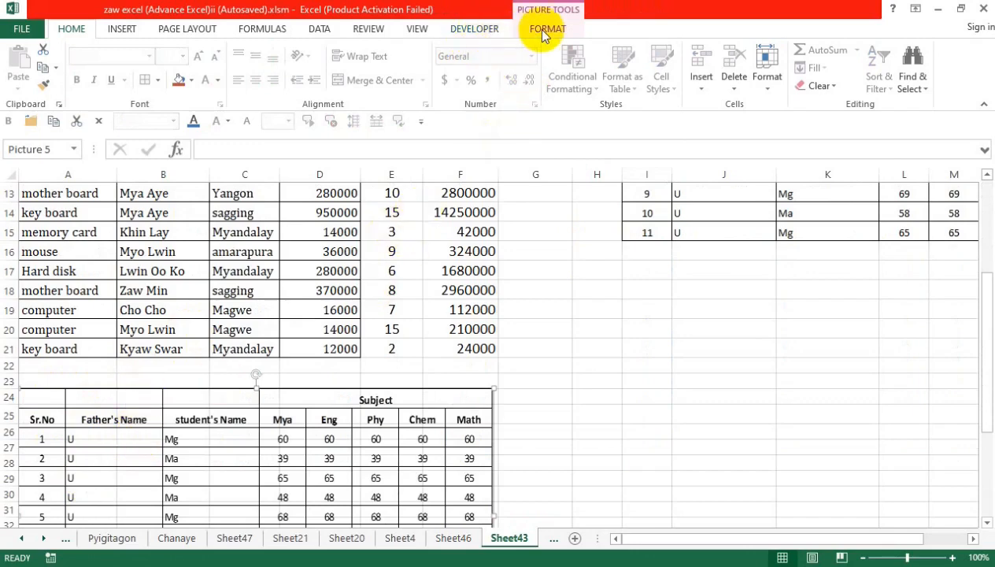
{"action": "left_click", "coordinate": [595, 444]}
{"action": "left_click", "coordinate": [381, 447]}
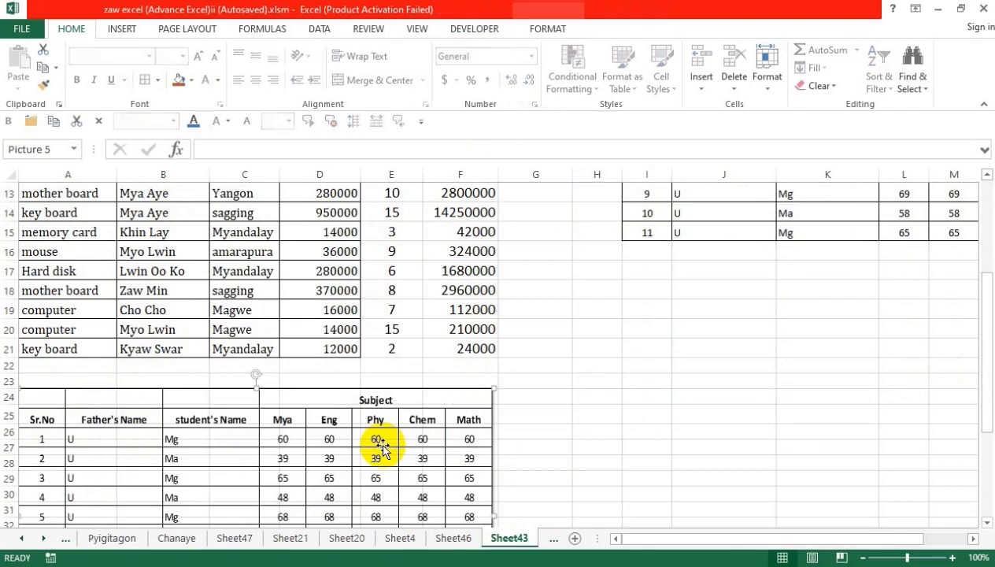
{"action": "left_click", "coordinate": [540, 30]}
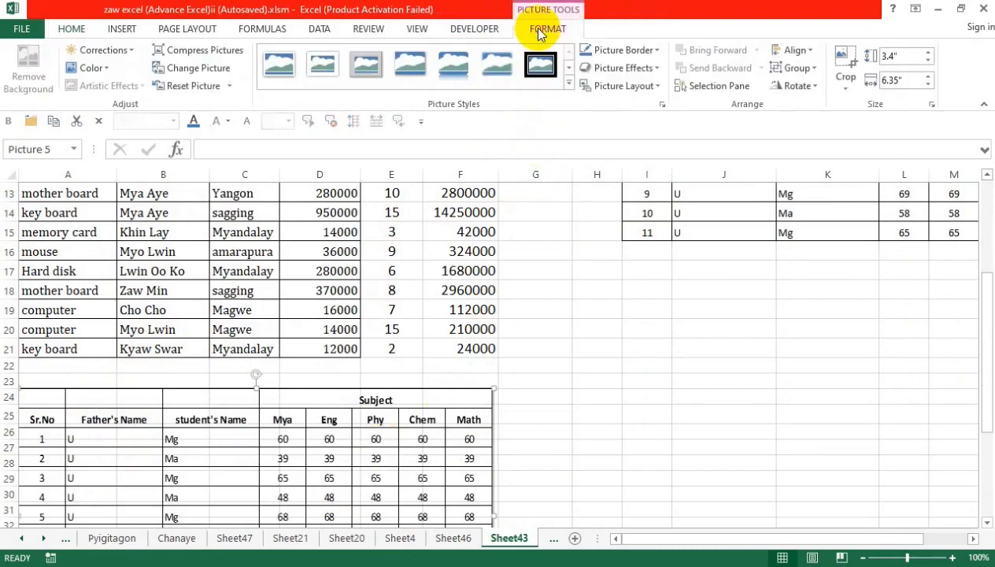
{"action": "left_click", "coordinate": [568, 82]}
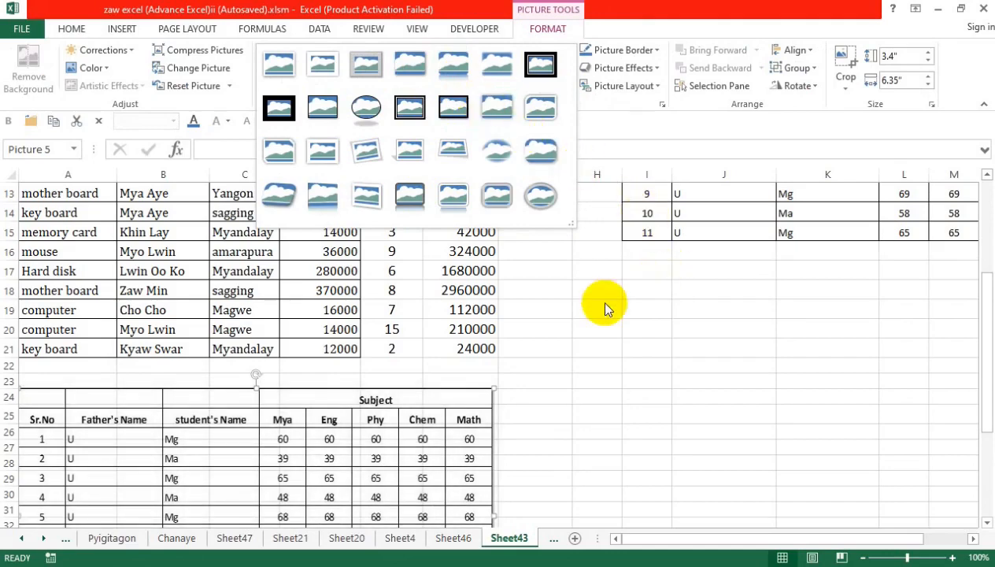
{"action": "left_click", "coordinate": [606, 305]}
- Examine how the pasted marks table picture lines up beneath the product list, and deselect it by selecting cell G21
{"action": "scroll", "coordinate": [409, 299], "scroll_direction": "down", "scroll_amount": 4}
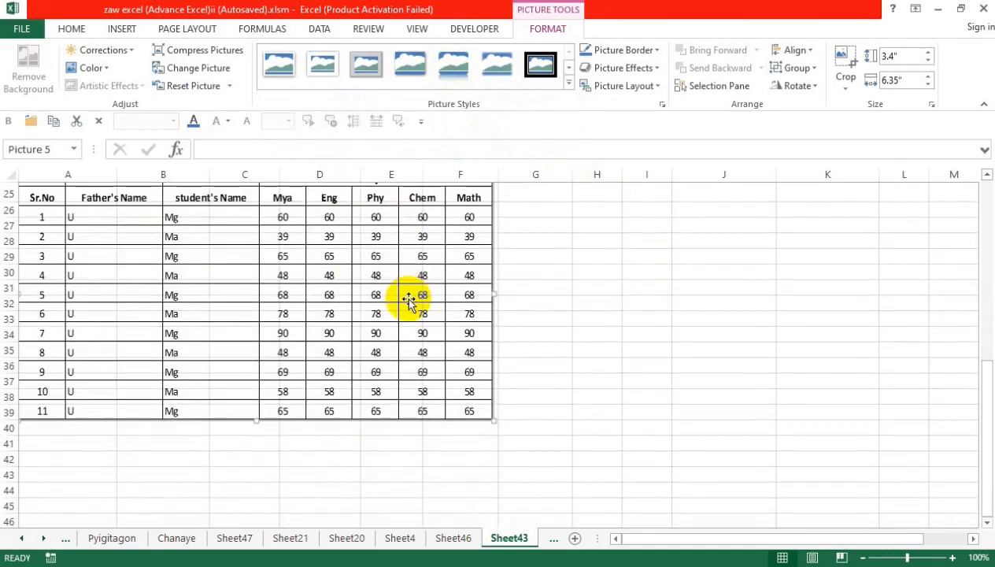
{"action": "scroll", "coordinate": [408, 303], "scroll_direction": "up", "scroll_amount": 5}
{"action": "scroll", "coordinate": [411, 300], "scroll_direction": "down", "scroll_amount": 3}
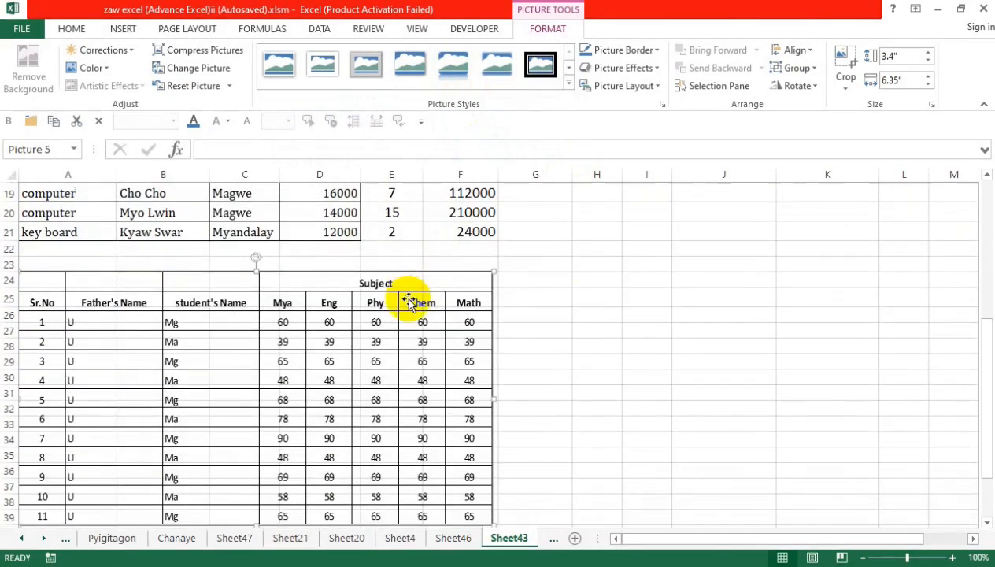
{"action": "scroll", "coordinate": [425, 311], "scroll_direction": "up", "scroll_amount": 3}
{"action": "scroll", "coordinate": [427, 307], "scroll_direction": "down", "scroll_amount": 2}
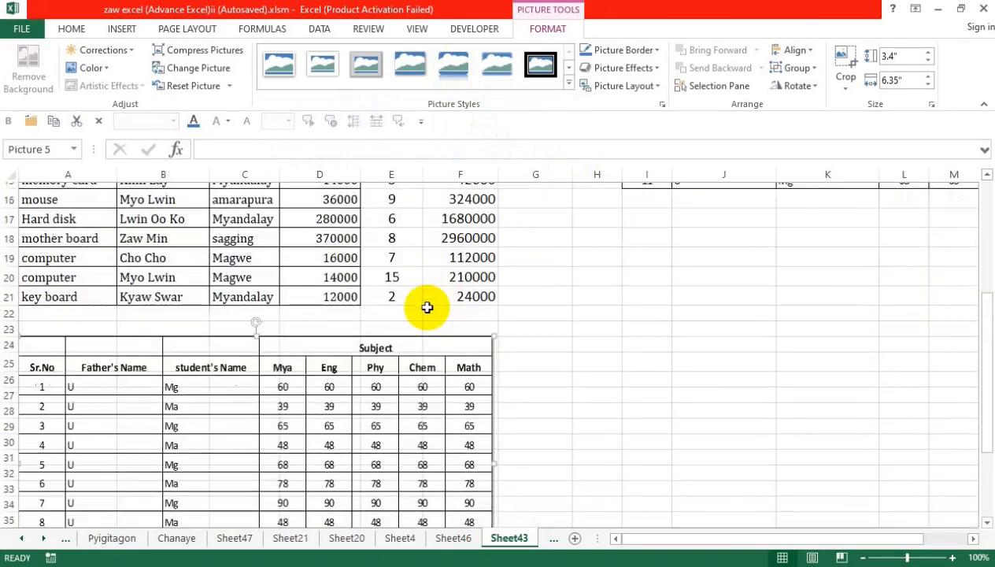
{"action": "scroll", "coordinate": [427, 307], "scroll_direction": "down", "scroll_amount": 2}
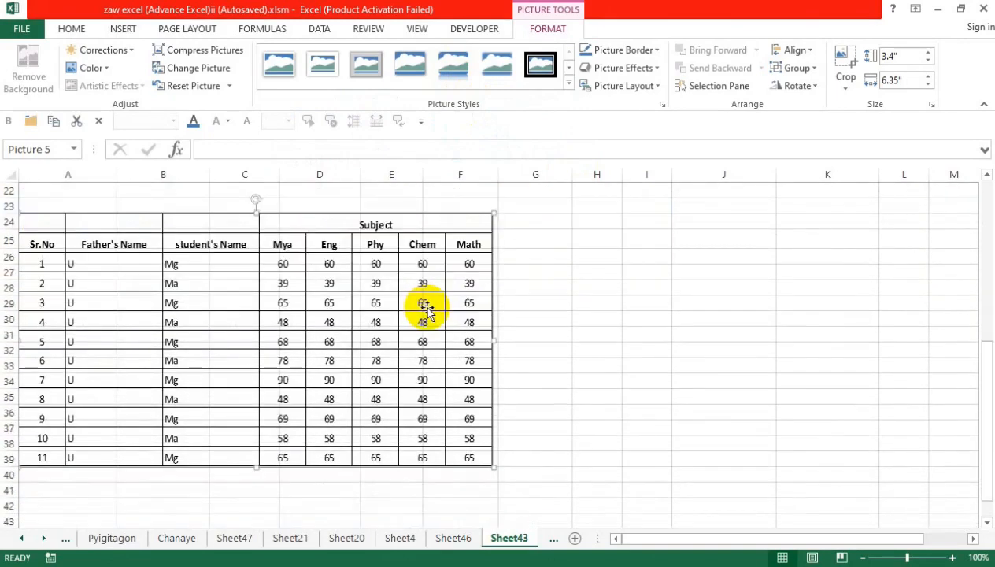
{"action": "scroll", "coordinate": [425, 311], "scroll_direction": "up", "scroll_amount": 4}
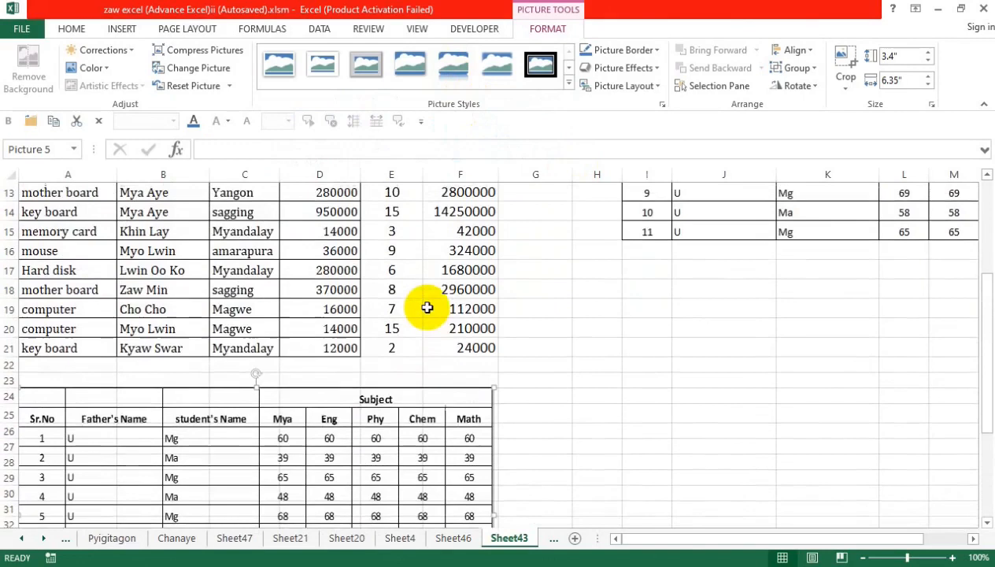
{"action": "left_click", "coordinate": [416, 310]}
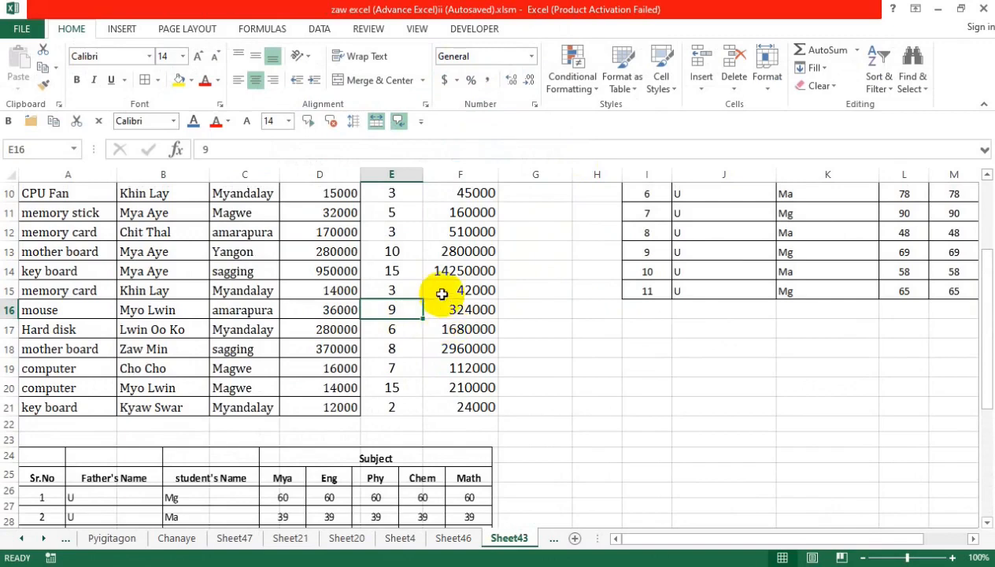
{"action": "left_click", "coordinate": [542, 406]}
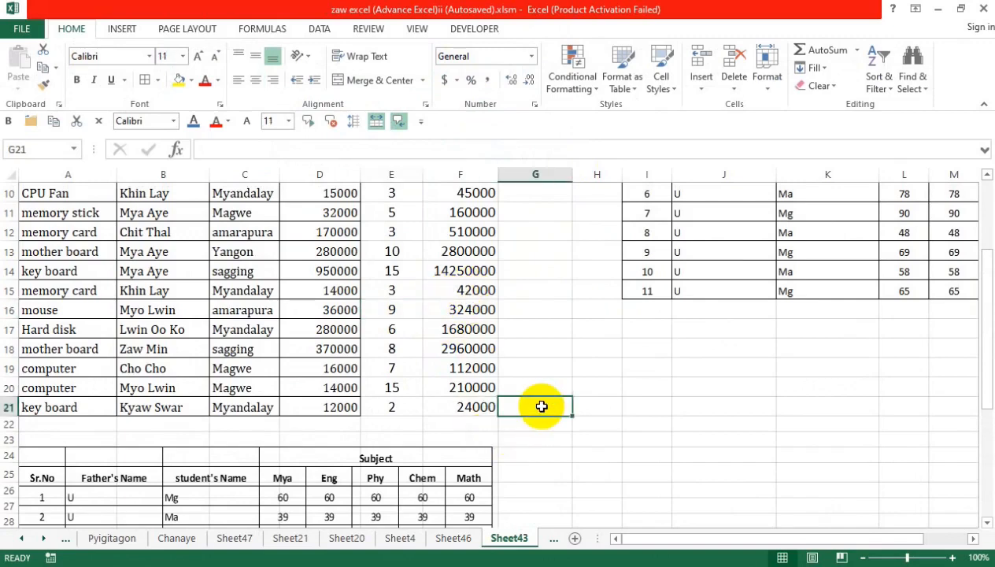